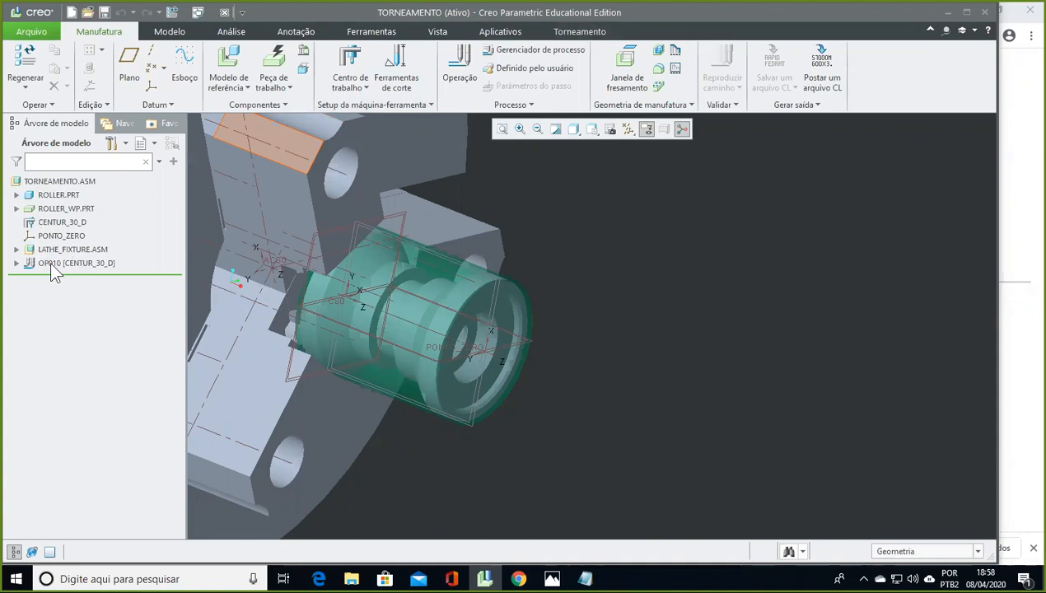
# Step: Open operation OP010 for redefinition, review its clearance plane settings in the model, and leave without changing anything
pyautogui.click(51, 263)
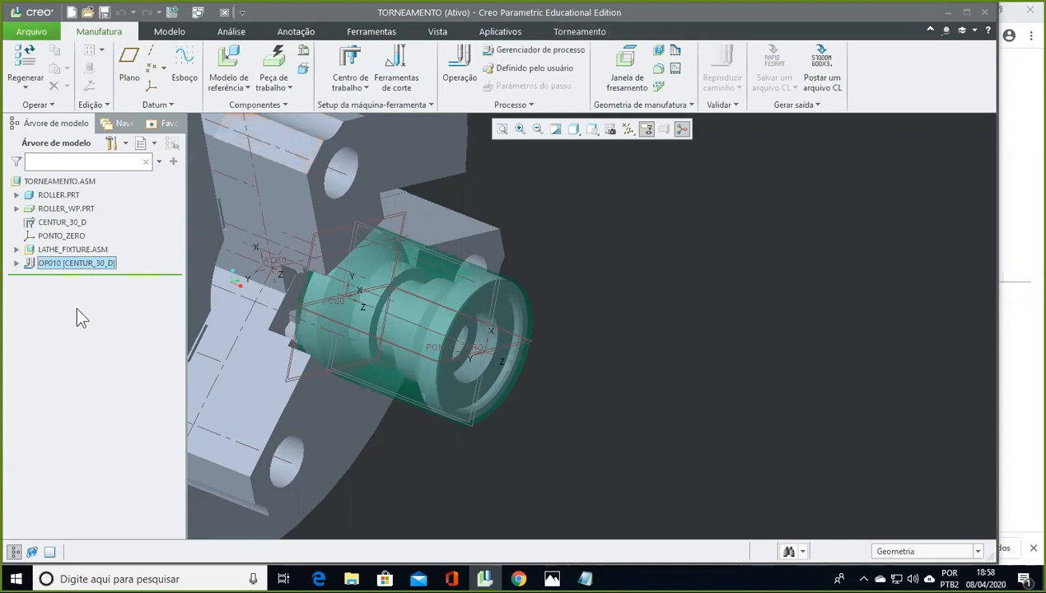
pyautogui.click(58, 267)
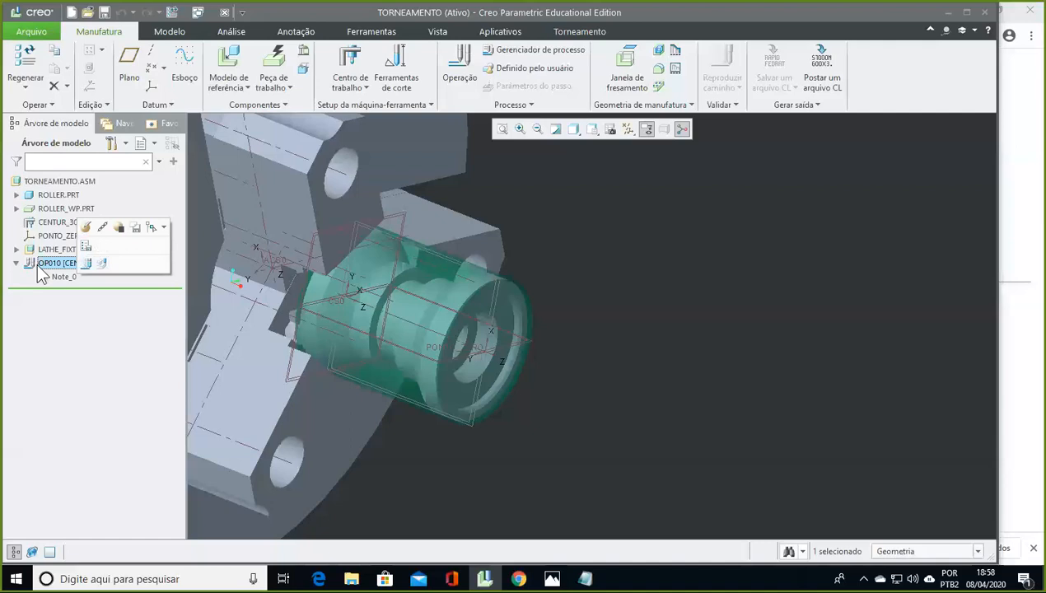
pyautogui.click(85, 228)
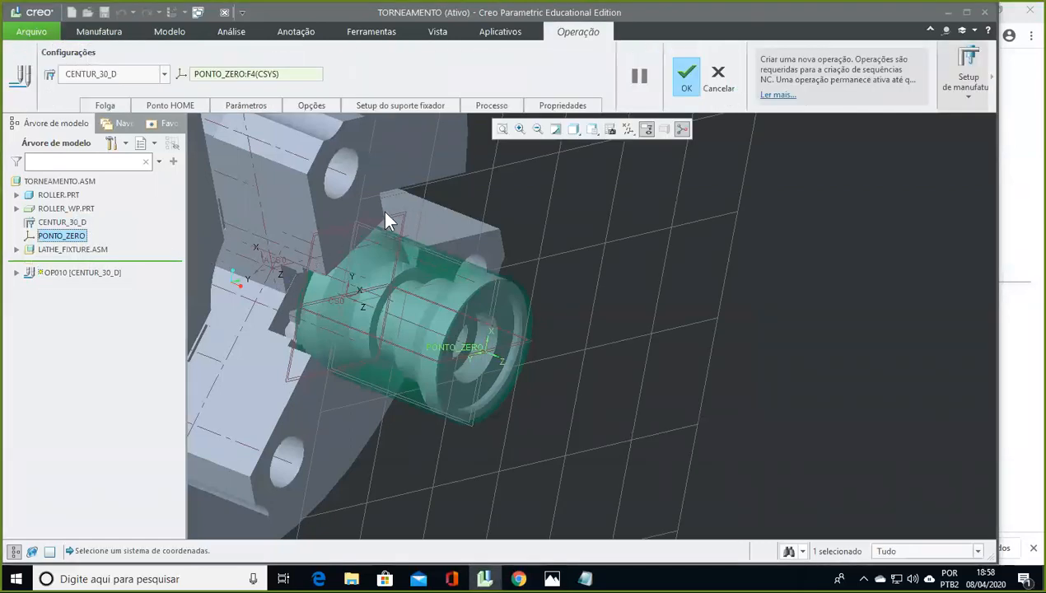
pyautogui.click(105, 106)
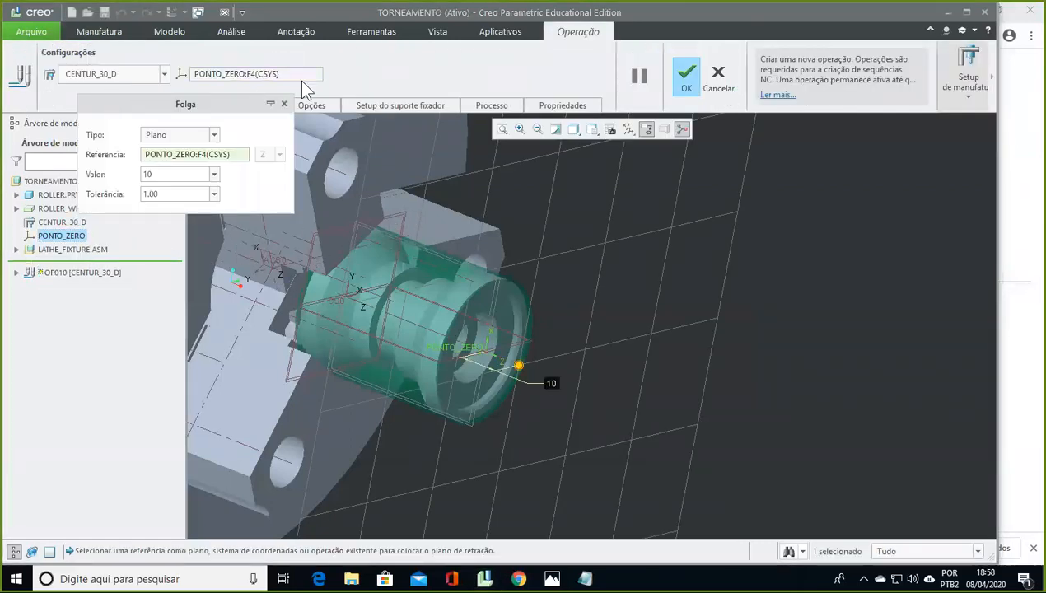
pyautogui.click(283, 105)
pyautogui.moveTo(850, 350); pyautogui.dragTo(876, 373, button='middle')
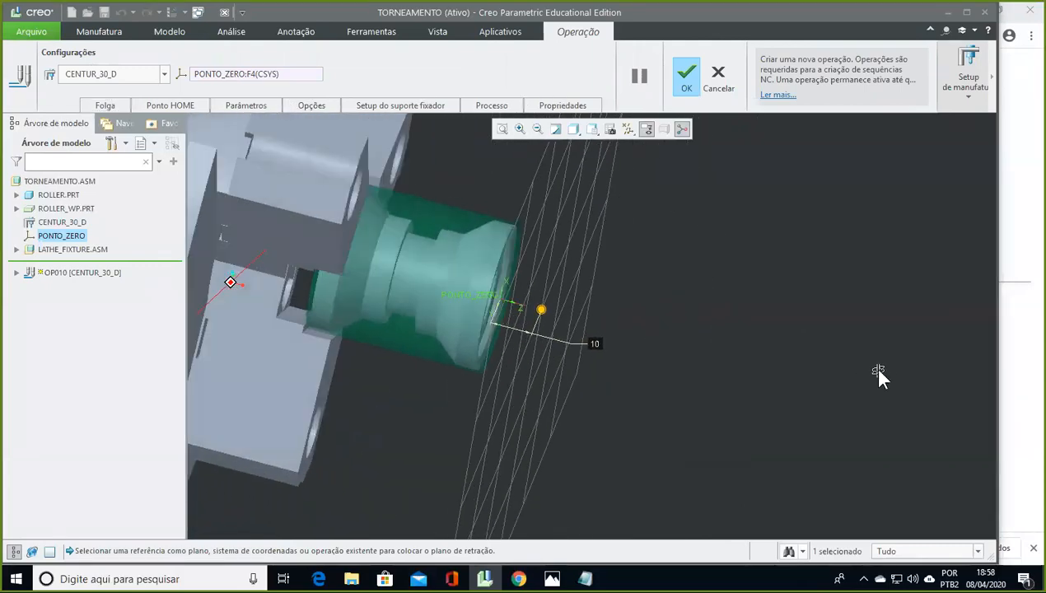
pyautogui.click(718, 78)
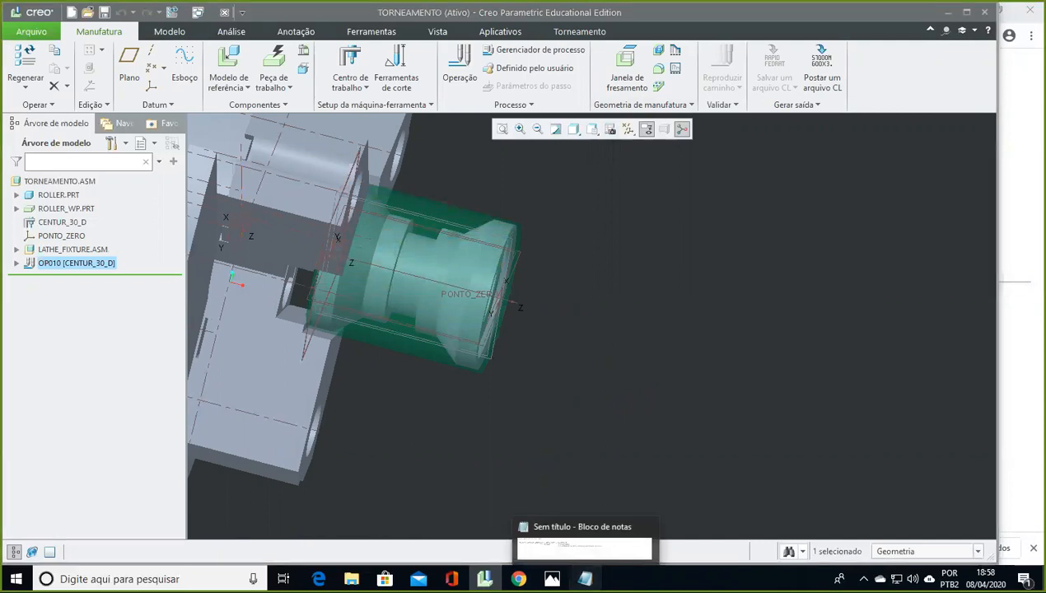
# Step: Switch to the Notepad notes and review the outline on auxiliary manufacturing geometry, NC sequence, tool and cutting parameters
pyautogui.click(584, 579)
pyautogui.moveTo(507, 351); pyautogui.dragTo(523, 257)
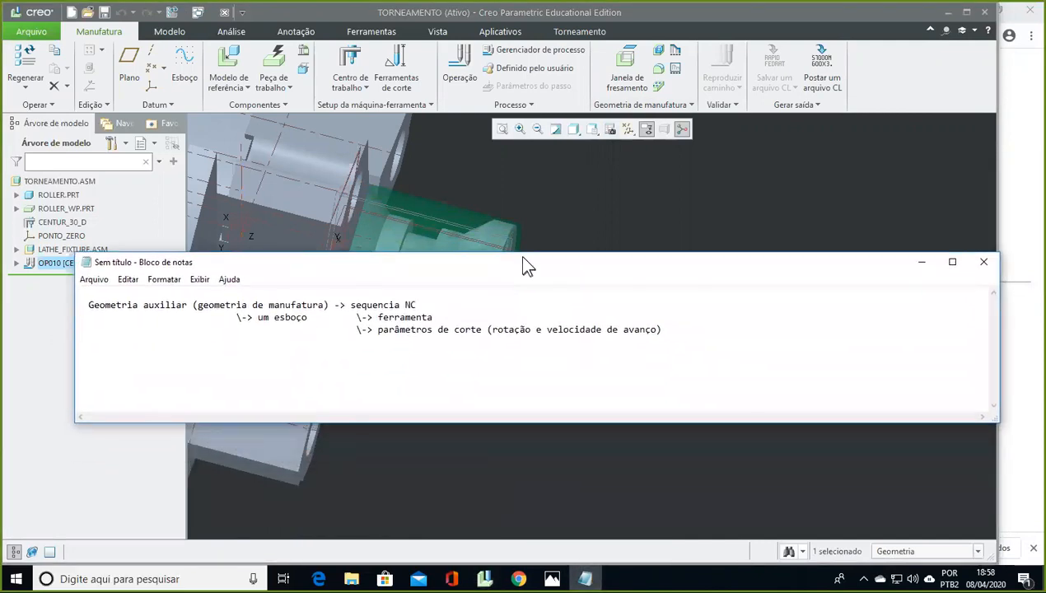
pyautogui.moveTo(88, 304); pyautogui.dragTo(334, 305)
pyautogui.click(320, 344)
pyautogui.moveTo(241, 305); pyautogui.dragTo(318, 318)
pyautogui.click(276, 320)
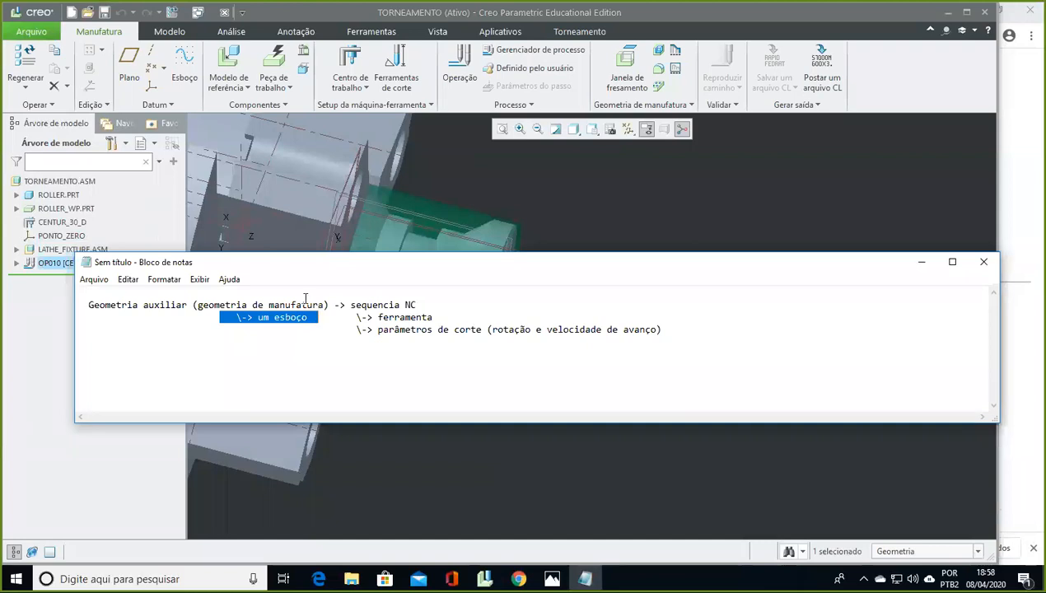
pyautogui.moveTo(81, 308); pyautogui.dragTo(423, 307)
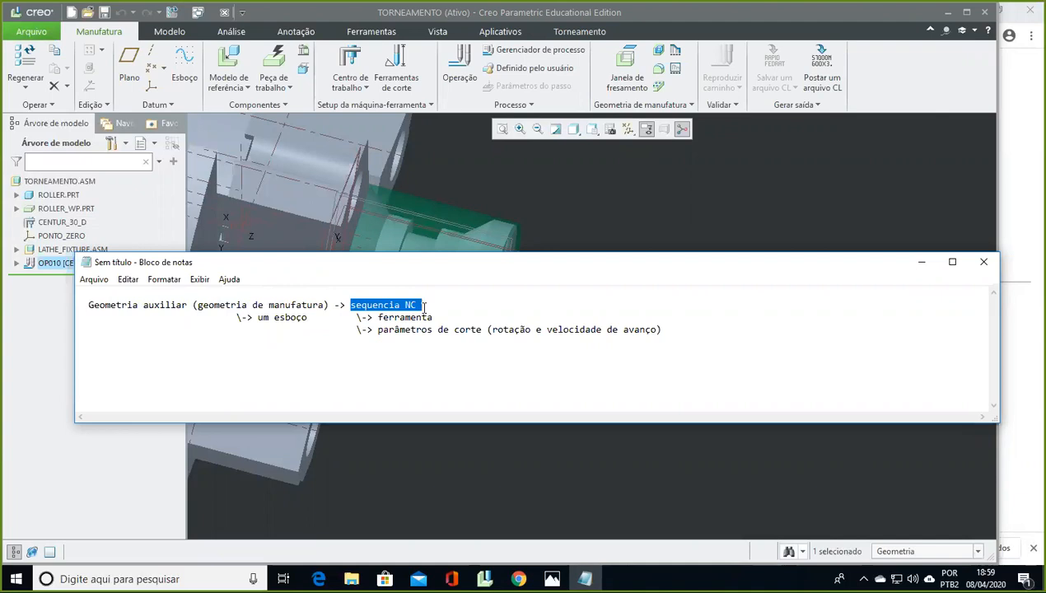
pyautogui.moveTo(373, 318); pyautogui.dragTo(454, 320)
pyautogui.moveTo(373, 329); pyautogui.dragTo(674, 328)
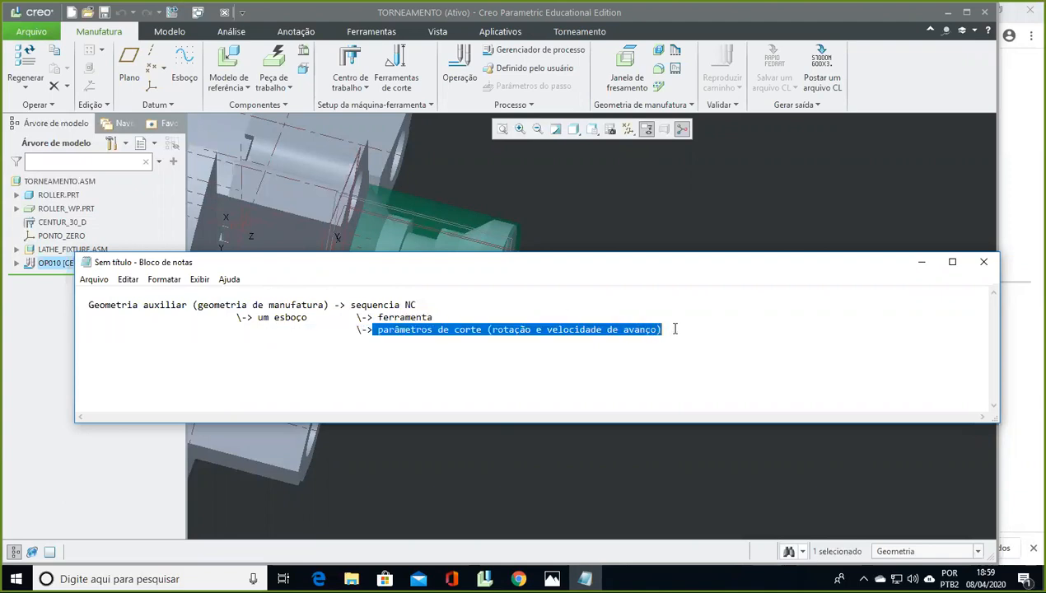
pyautogui.doubleClick(500, 330)
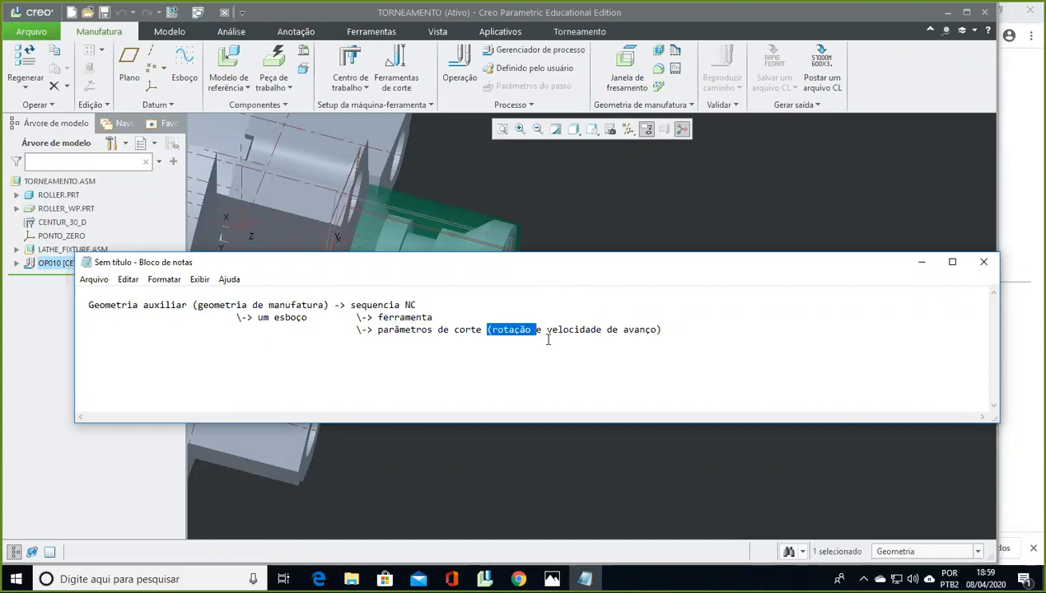
pyautogui.click(412, 11)
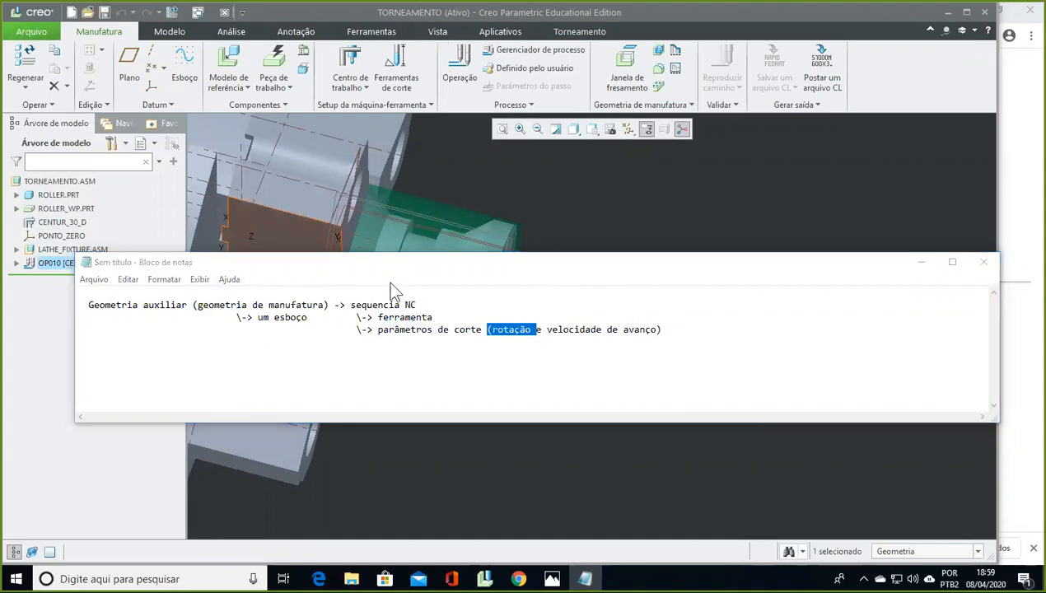
pyautogui.moveTo(397, 266); pyautogui.dragTo(378, 288)
pyautogui.click(521, 11)
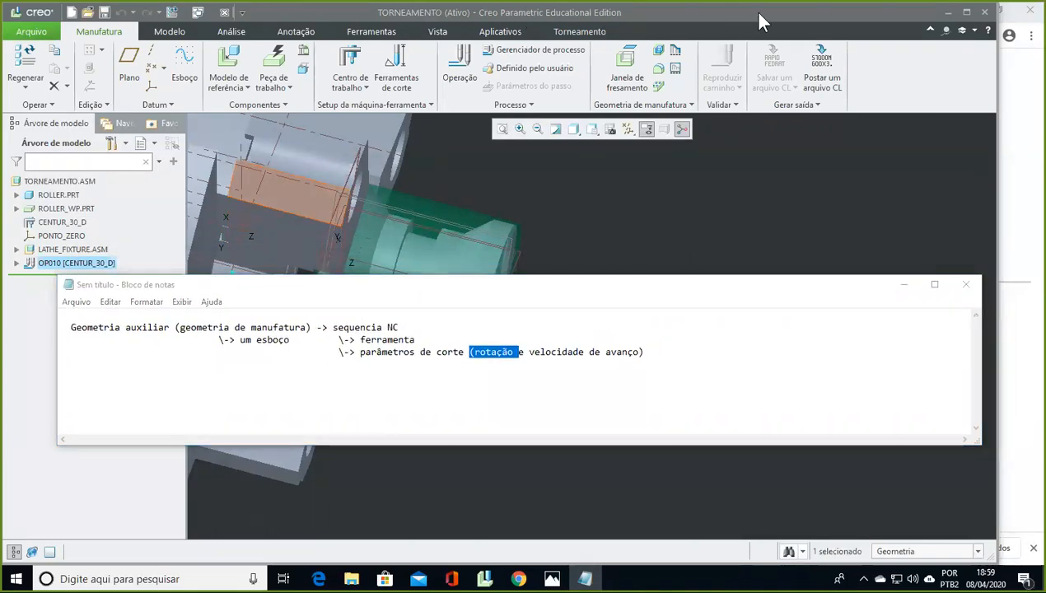
# Step: Switch back to Creo Parametric and start an envelope-based turning profile placed on the PONTO_ZERO coordinate system
pyautogui.click(485, 578)
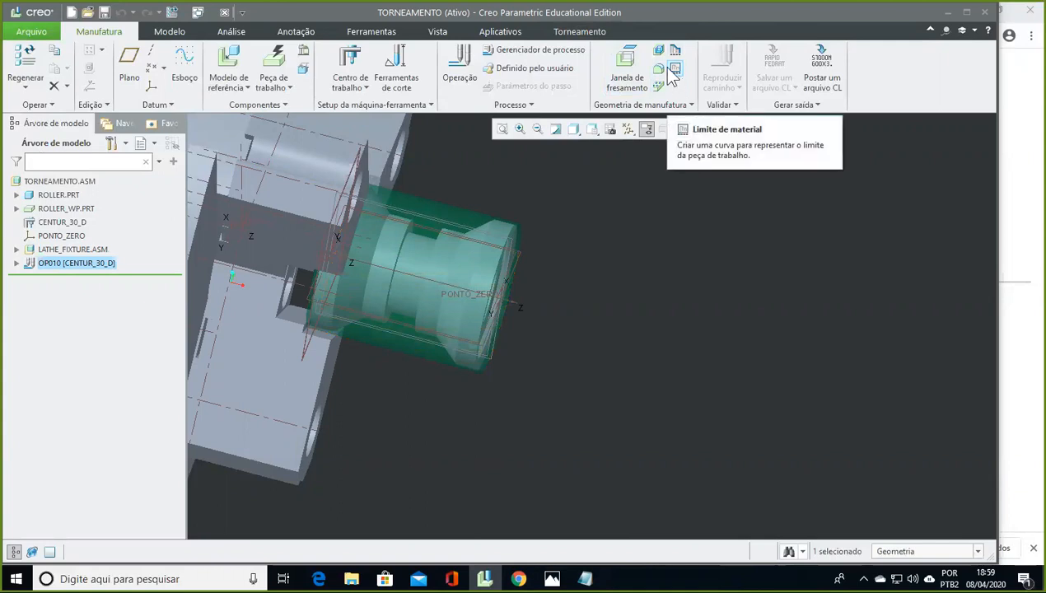
pyautogui.click(687, 103)
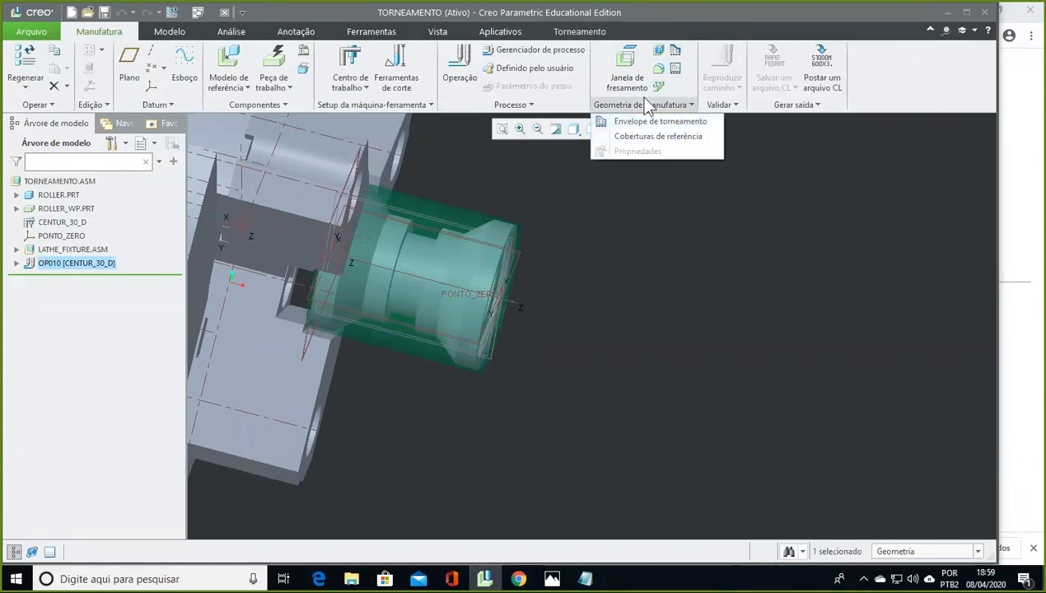
pyautogui.click(684, 105)
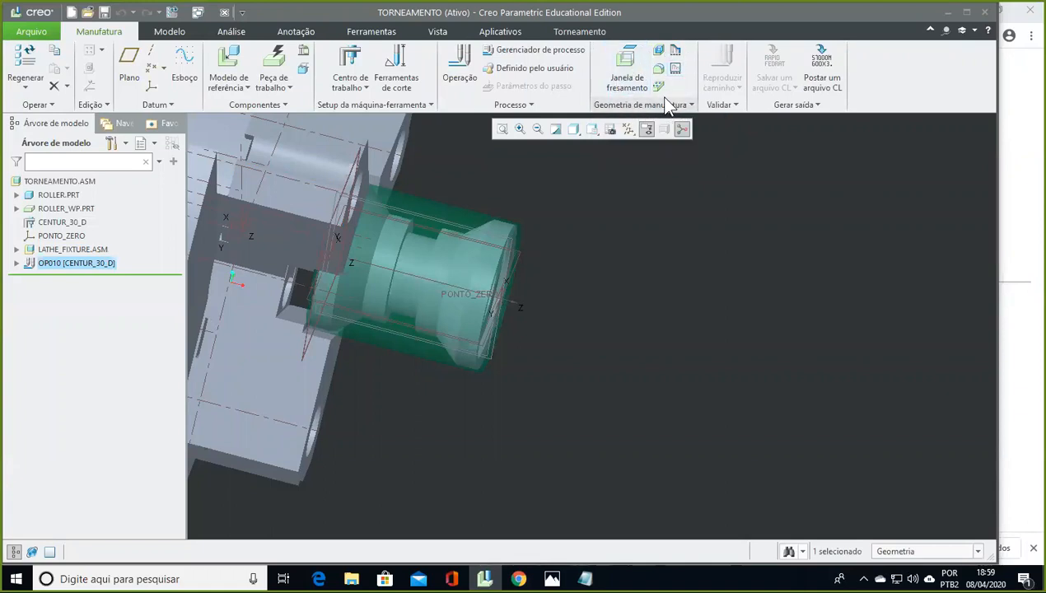
pyautogui.click(574, 32)
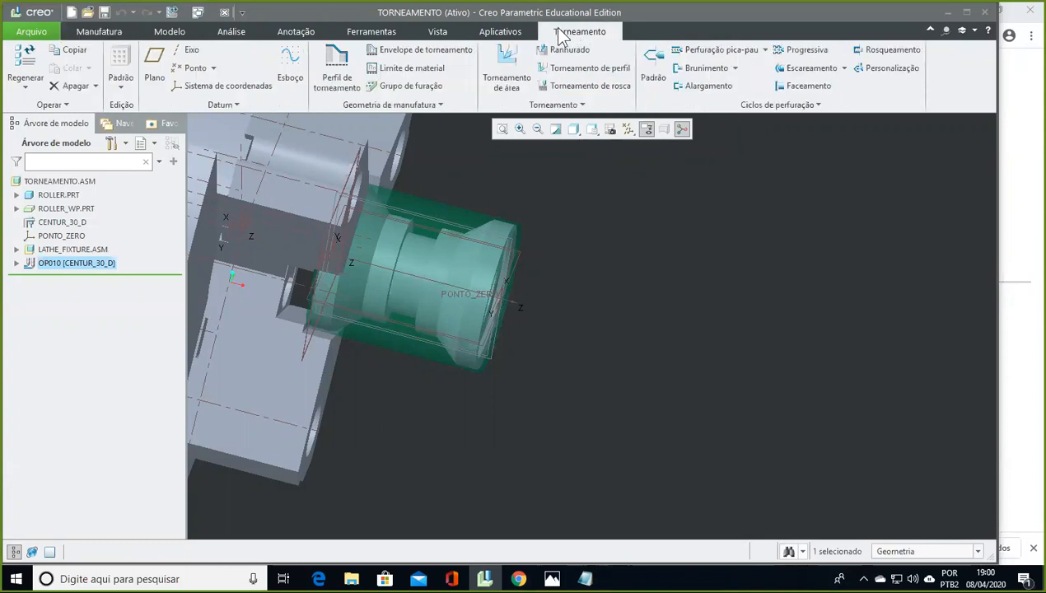
pyautogui.click(337, 72)
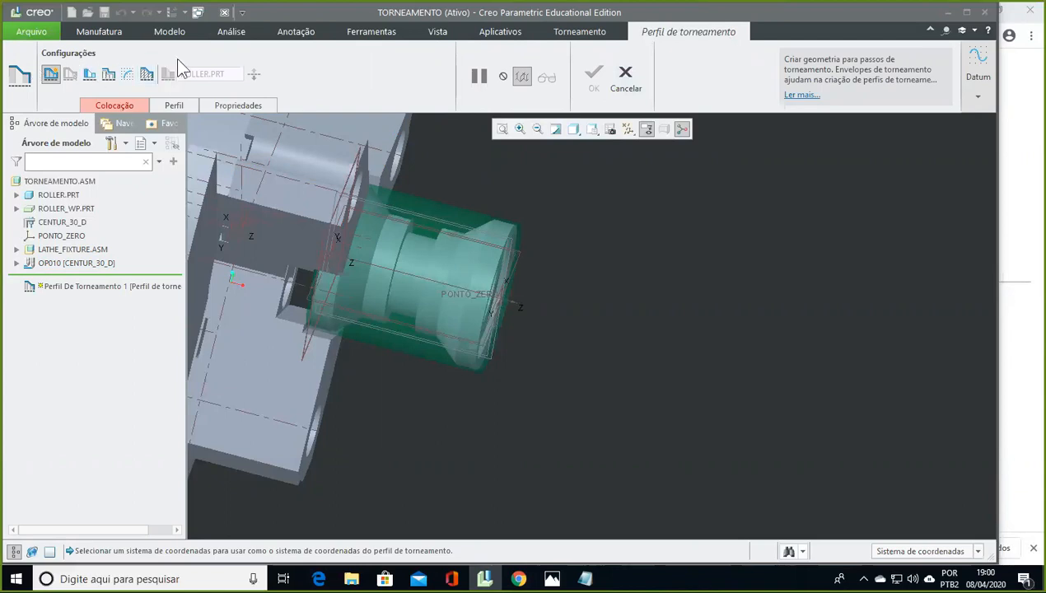
pyautogui.click(53, 76)
pyautogui.click(462, 300)
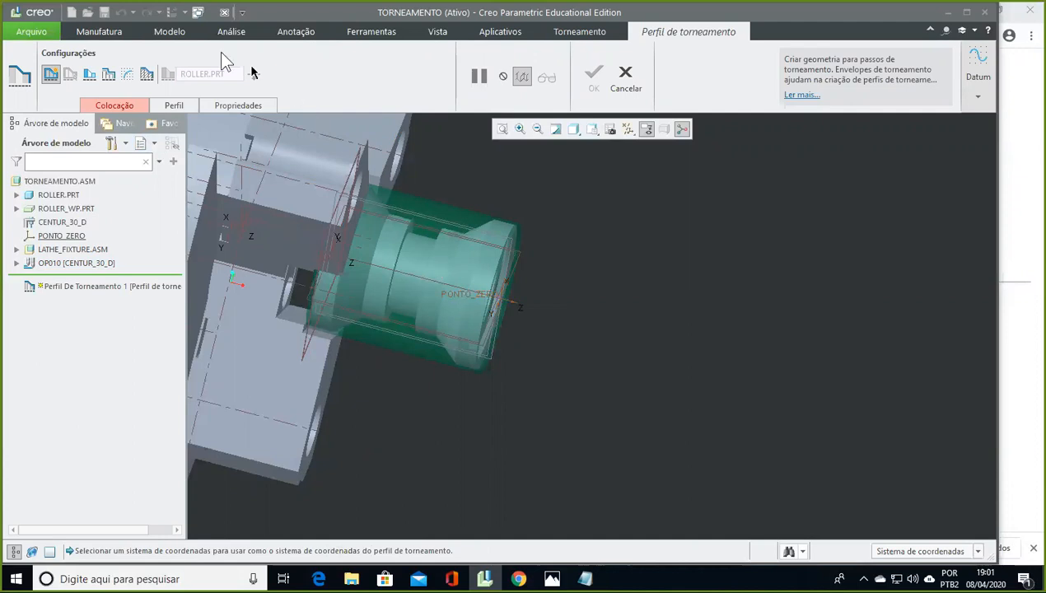
pyautogui.click(121, 105)
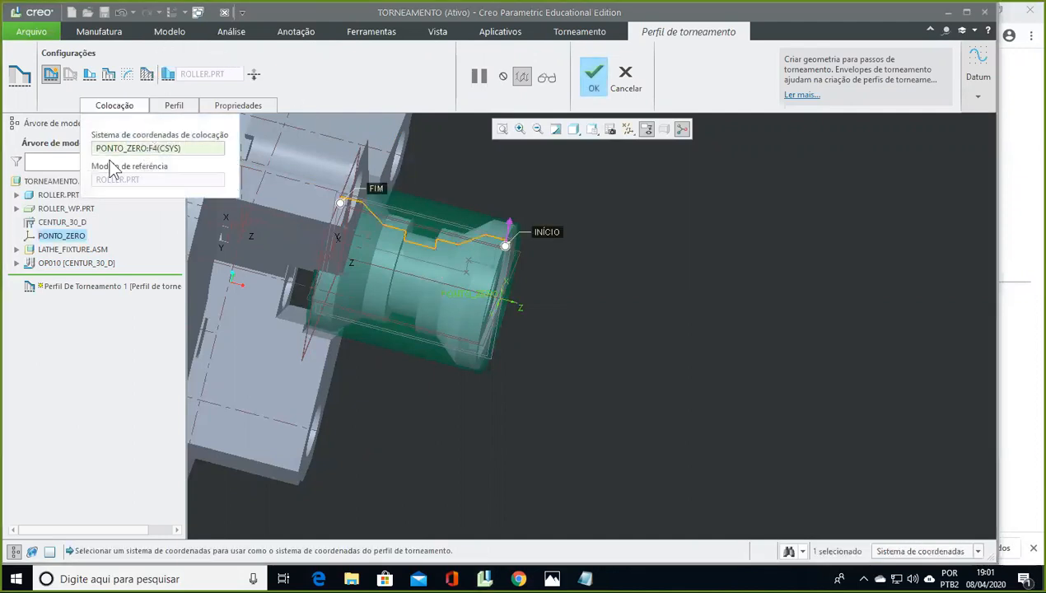
pyautogui.click(113, 105)
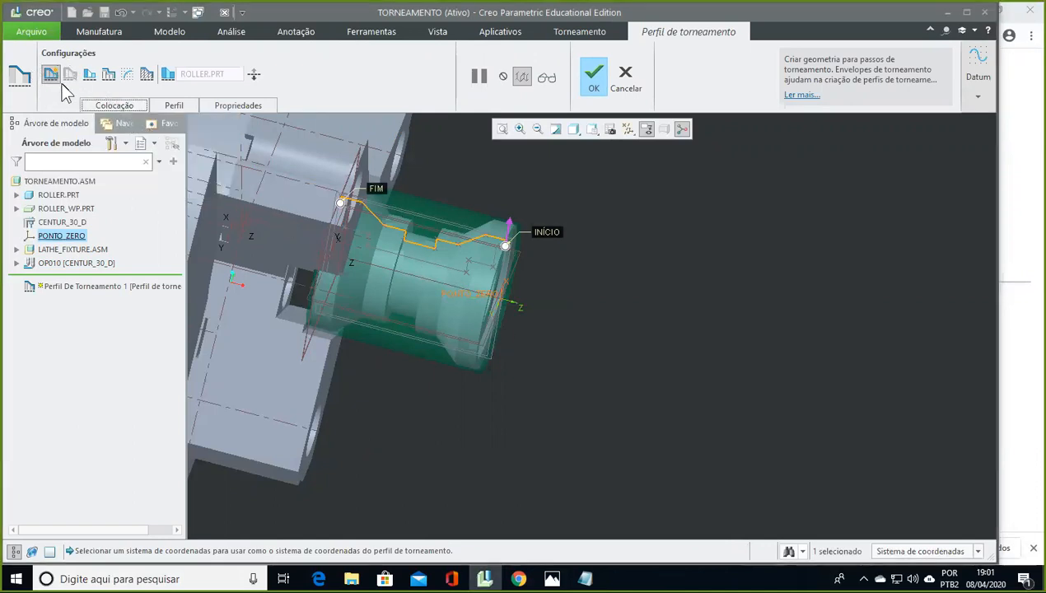
# Step: Examine the previewed turning profile along the roller, from its start point to its end point
pyautogui.moveTo(641, 344); pyautogui.dragTo(623, 306, button='middle')
pyautogui.scroll(2, 547, 263)
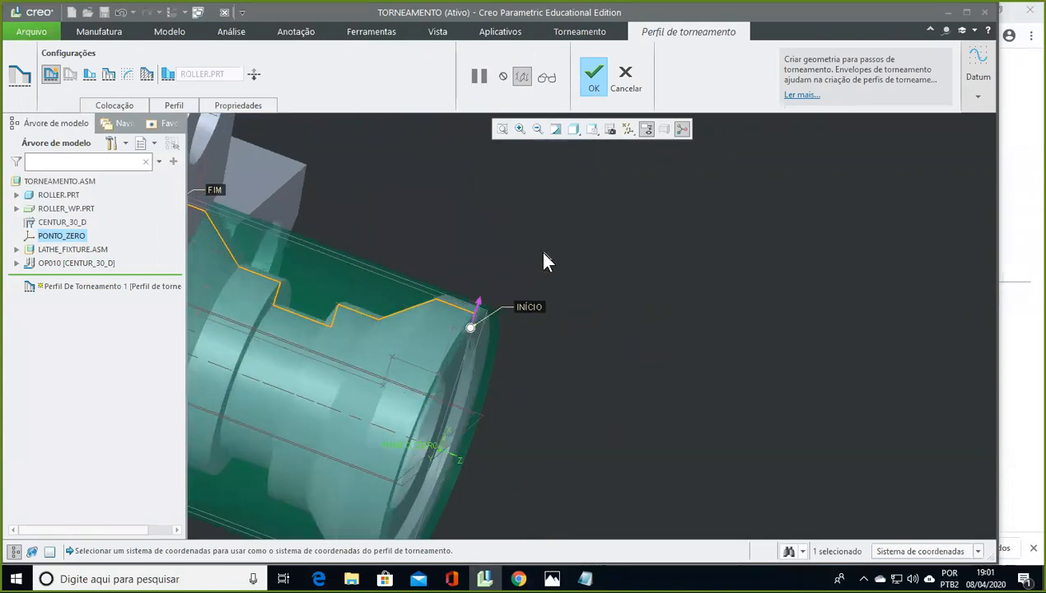
pyautogui.keyDown('shift'); pyautogui.moveTo(551, 257); pyautogui.dragTo(768, 240, button='middle'); pyautogui.keyUp('shift')
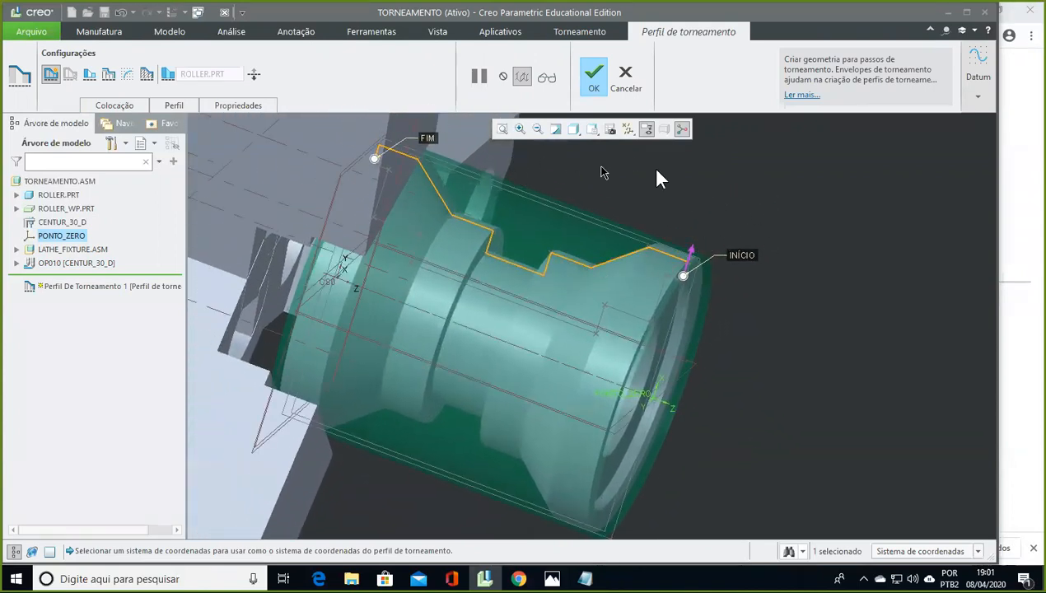
pyautogui.moveTo(836, 313); pyautogui.dragTo(847, 315, button='middle')
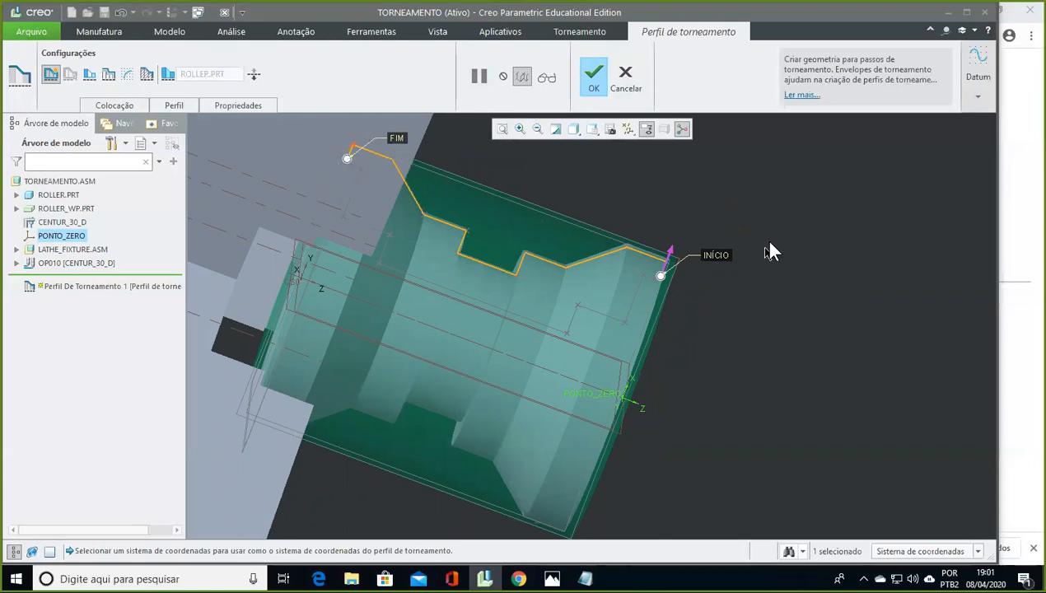
pyautogui.moveTo(786, 237); pyautogui.dragTo(613, 204, button='middle')
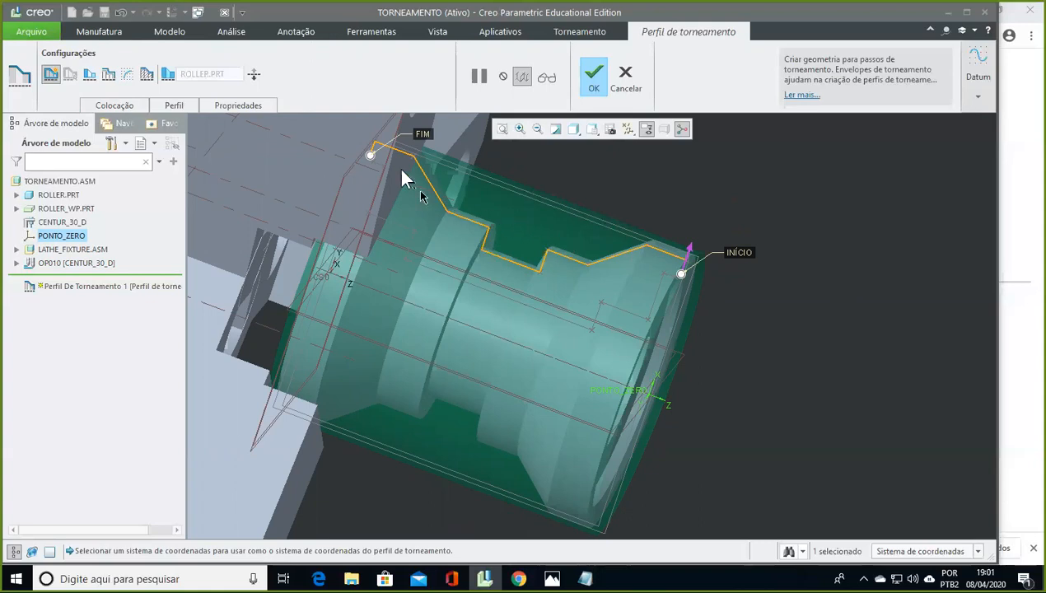
pyautogui.moveTo(836, 303)
pyautogui.mouseDown(button='middle')
pyautogui.moveTo(847, 266)
pyautogui.moveTo(837, 298)
pyautogui.mouseUp(button='middle')
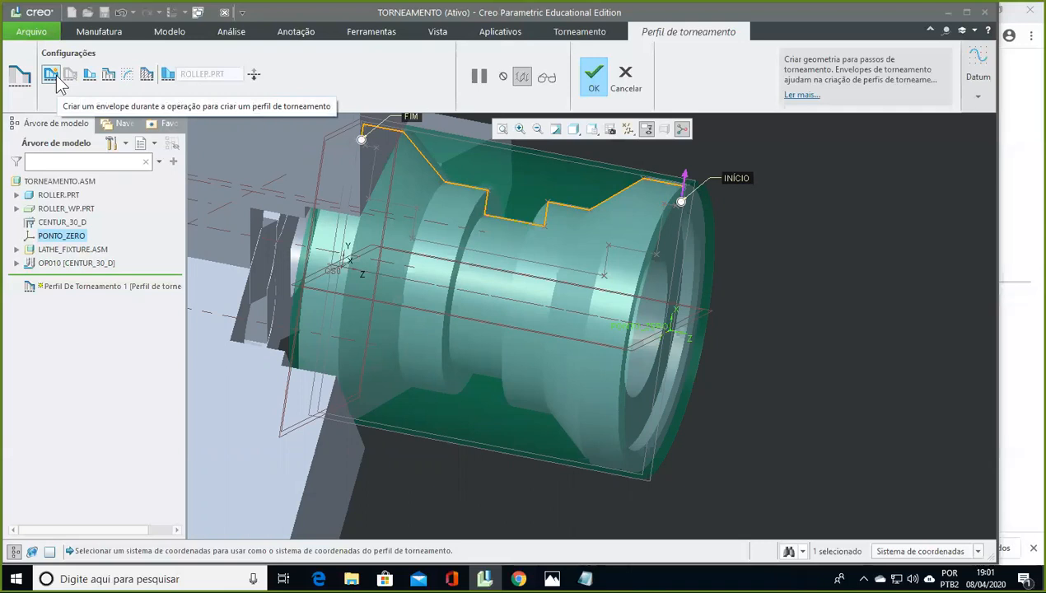
# Step: Switch the turning profile to the sketch method and enter its sketch with the proposed reference and orientation
pyautogui.click(128, 76)
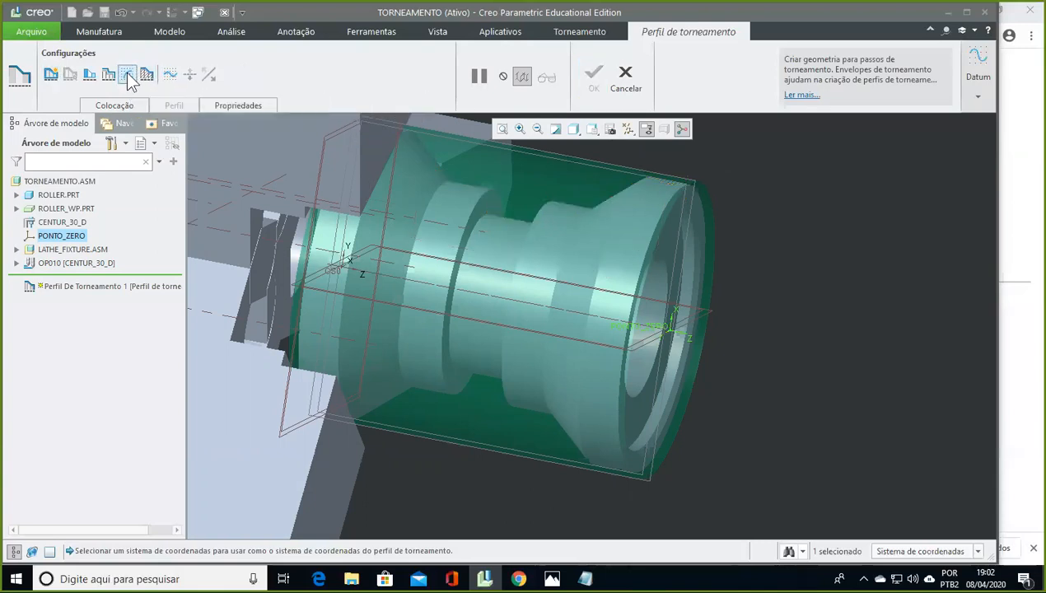
pyautogui.click(169, 76)
pyautogui.moveTo(983, 121); pyautogui.dragTo(929, 156)
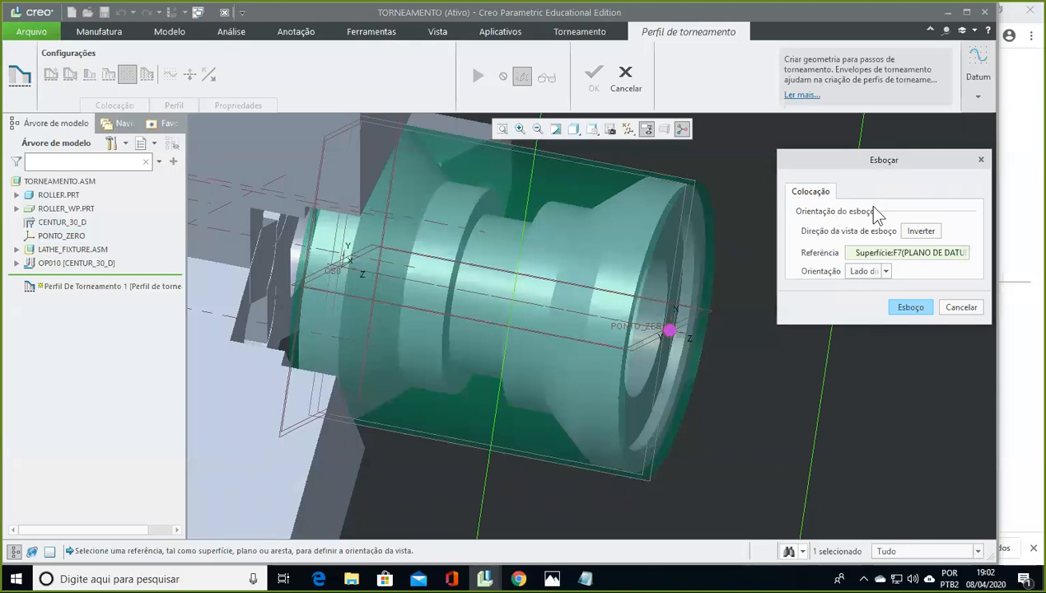
pyautogui.moveTo(789, 411); pyautogui.dragTo(656, 299, button='middle')
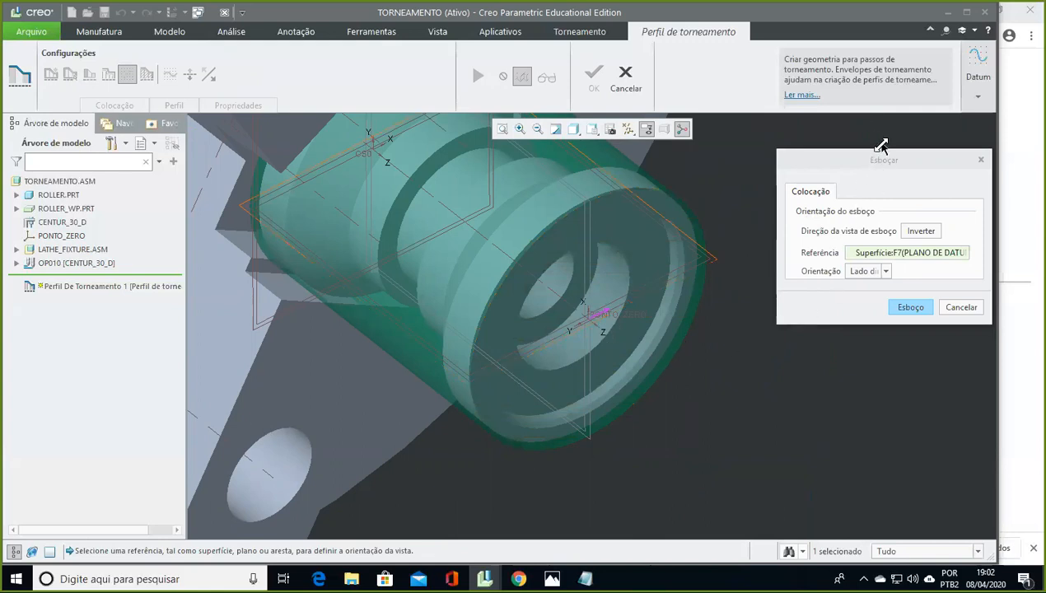
pyautogui.moveTo(857, 163); pyautogui.dragTo(881, 139)
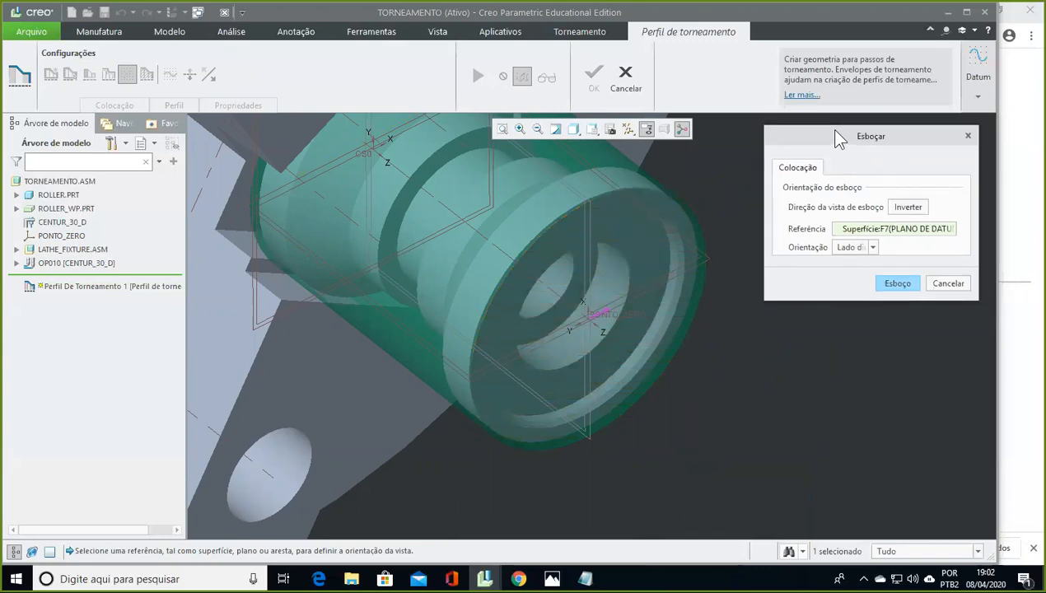
pyautogui.moveTo(850, 137); pyautogui.dragTo(858, 127)
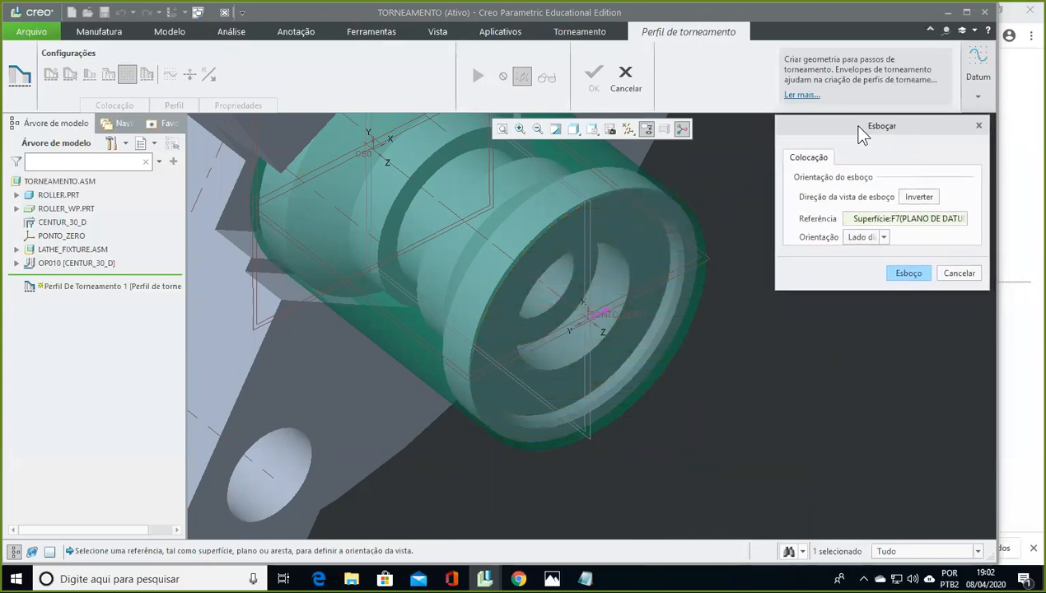
pyautogui.click(908, 275)
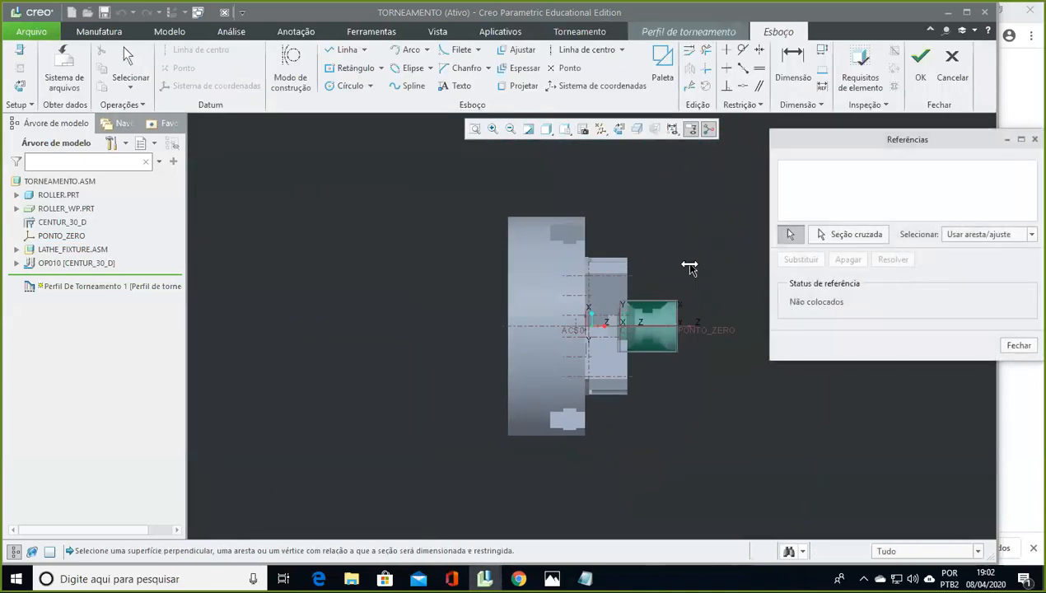
# Step: Examine the roller in the chuck from several angles and reorient the sketch plane parallel to the screen
pyautogui.keyDown('shift'); pyautogui.moveTo(696, 245); pyautogui.dragTo(494, 243, button='middle'); pyautogui.keyUp('shift')
pyautogui.scroll(-3, 487, 259)
pyautogui.scroll(-2, 486, 260)
pyautogui.keyDown('shift'); pyautogui.moveTo(541, 385); pyautogui.dragTo(642, 266, button='middle'); pyautogui.keyUp('shift')
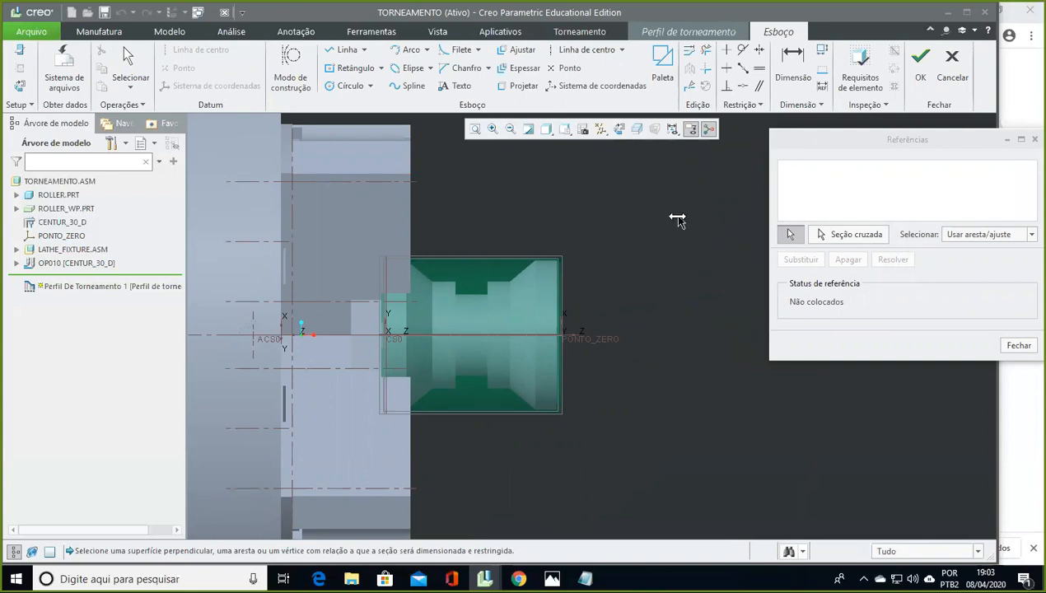
pyautogui.moveTo(682, 255)
pyautogui.mouseDown(button='middle')
pyautogui.moveTo(657, 303)
pyautogui.moveTo(667, 298)
pyautogui.mouseUp(button='middle')
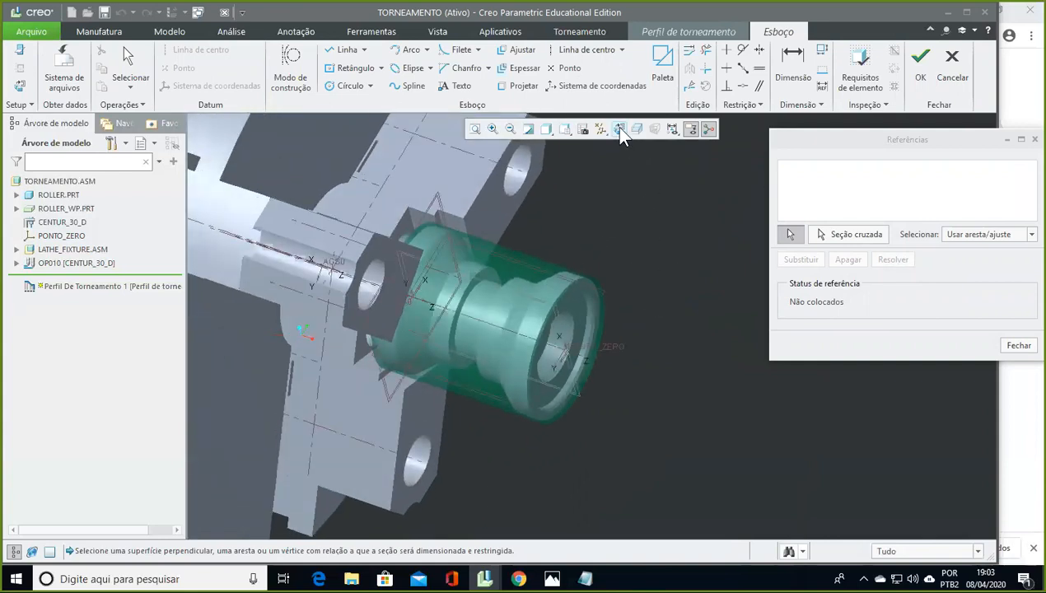
pyautogui.moveTo(639, 291)
pyautogui.mouseDown(button='middle')
pyautogui.moveTo(627, 305)
pyautogui.moveTo(652, 264)
pyautogui.moveTo(652, 299)
pyautogui.mouseUp(button='middle')
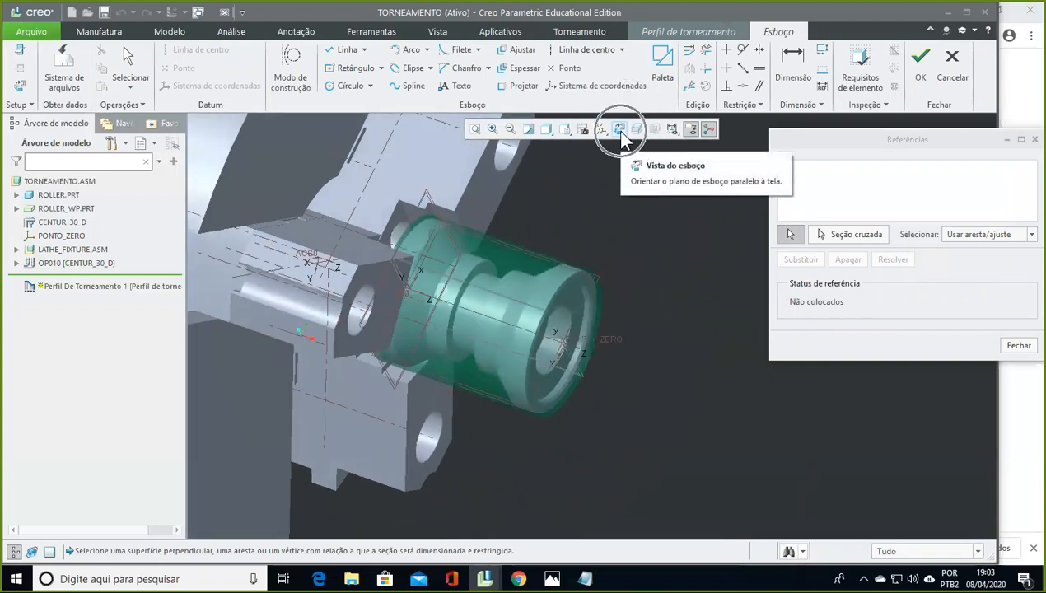
pyautogui.click(619, 129)
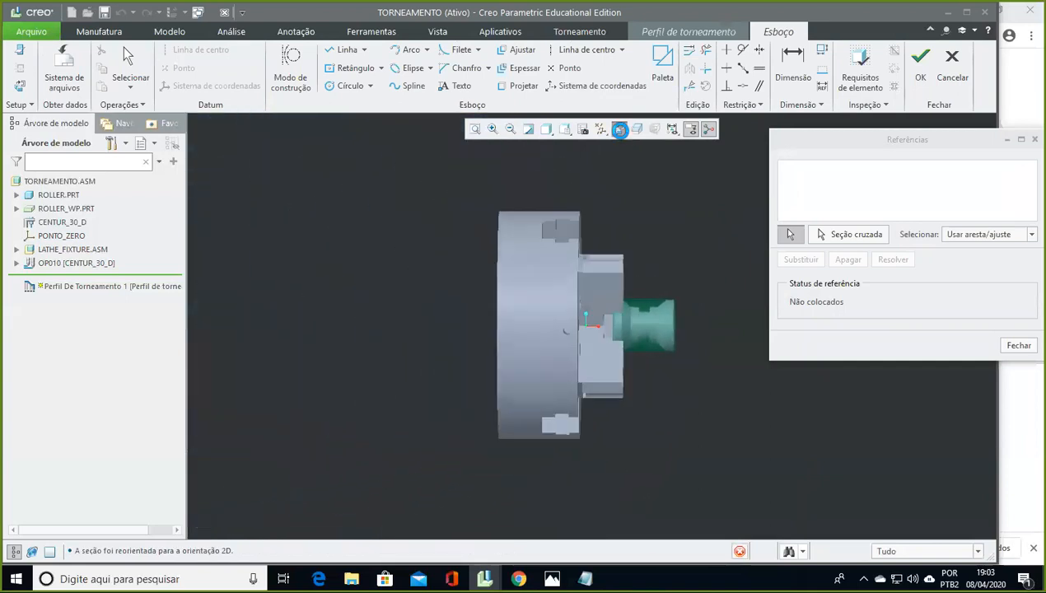
pyautogui.keyDown('shift'); pyautogui.moveTo(712, 223); pyautogui.dragTo(500, 205, button='middle'); pyautogui.keyUp('shift')
pyautogui.scroll(3, 500, 259)
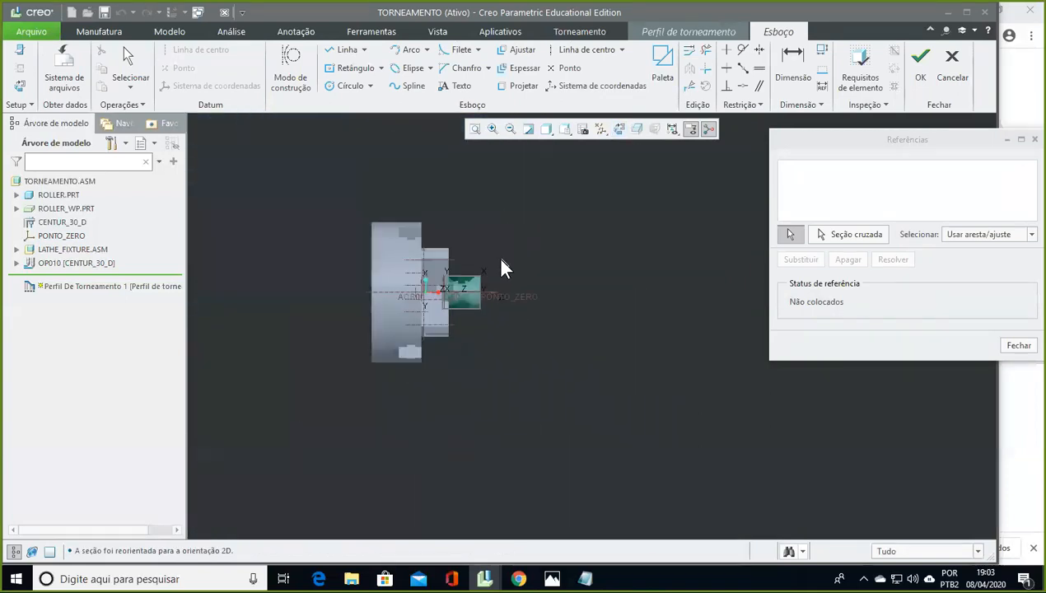
pyautogui.scroll(-8, 500, 259)
pyautogui.keyDown('shift'); pyautogui.moveTo(509, 307); pyautogui.dragTo(678, 206, button='middle'); pyautogui.keyUp('shift')
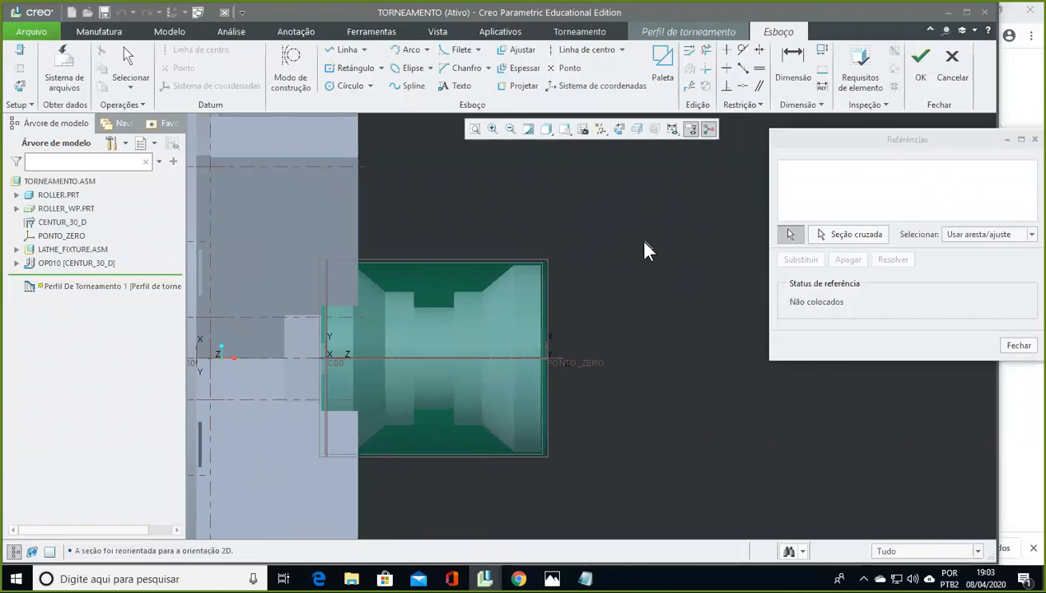
# Step: Add the roller's front end face and the silhouettes of its outer diameter, both tapers and the recessed diameter as sketch references
pyautogui.moveTo(866, 142); pyautogui.dragTo(797, 187)
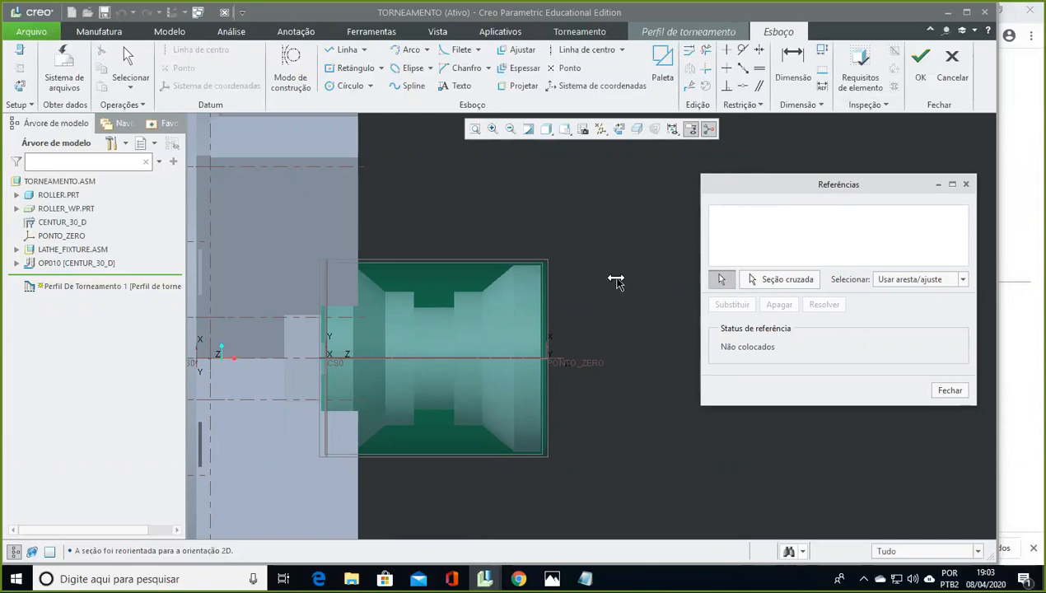
pyautogui.scroll(-5, 567, 230)
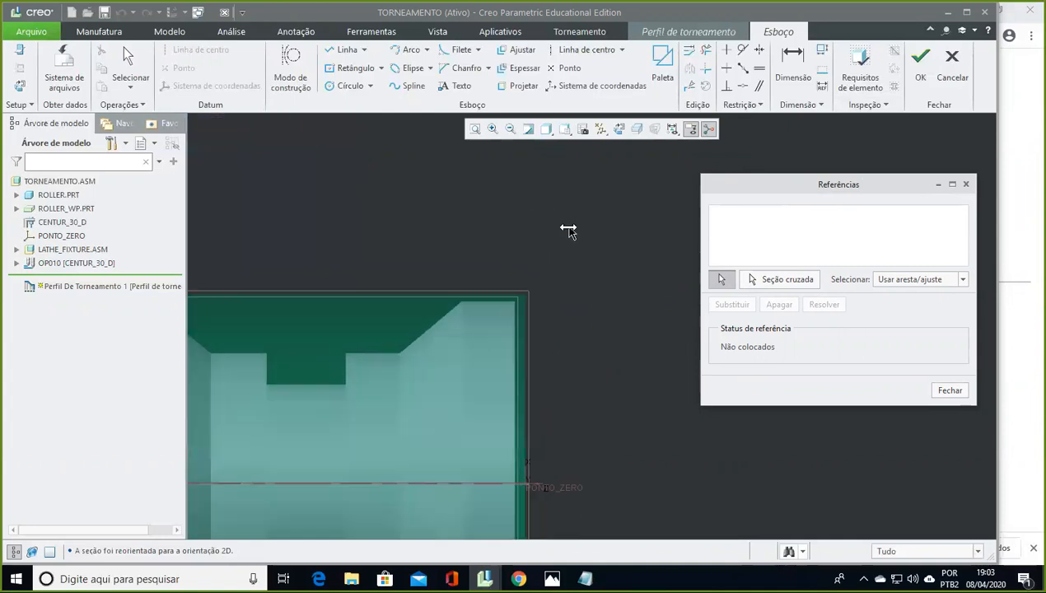
pyautogui.keyDown('shift'); pyautogui.moveTo(590, 369); pyautogui.dragTo(642, 228, button='middle'); pyautogui.keyUp('shift')
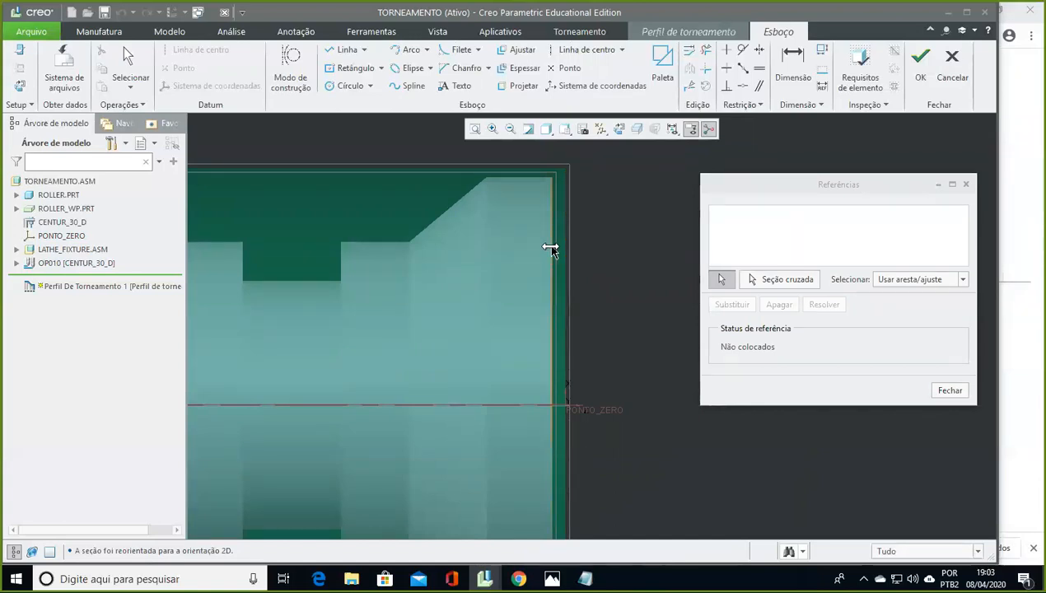
pyautogui.click(529, 178)
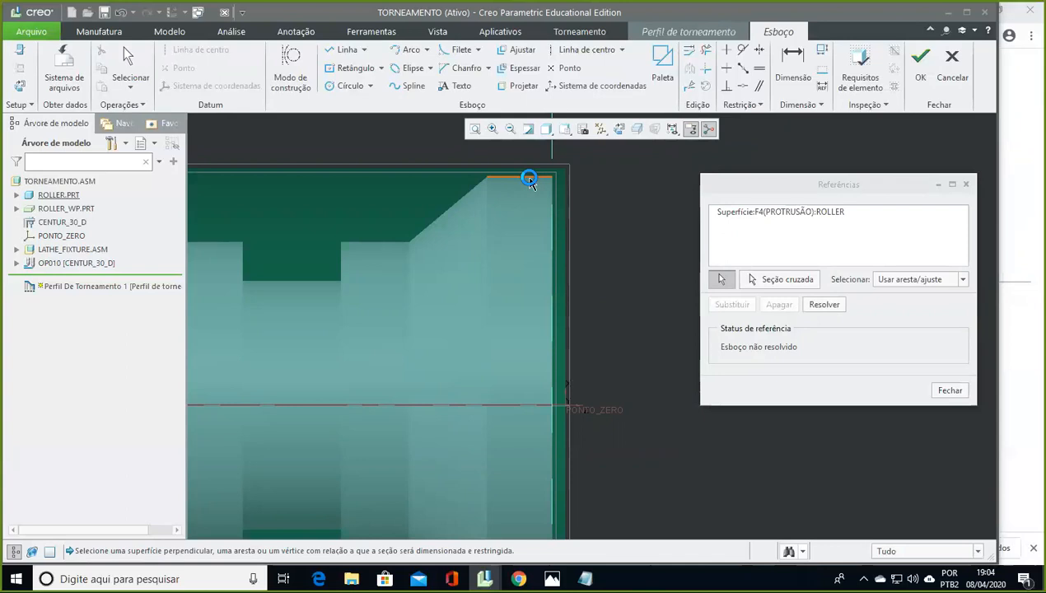
pyautogui.click(455, 206)
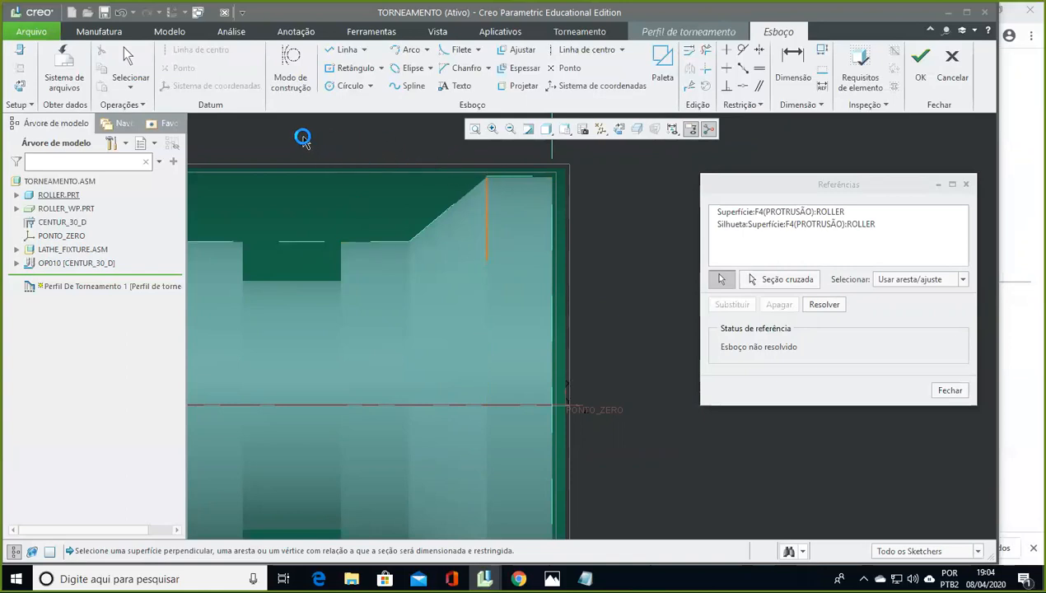
pyautogui.moveTo(290, 144)
pyautogui.keyDown('shift'); pyautogui.mouseDown(button='middle')
pyautogui.moveTo(479, 187)
pyautogui.moveTo(420, 208)
pyautogui.mouseUp(button='middle'); pyautogui.keyUp('shift')
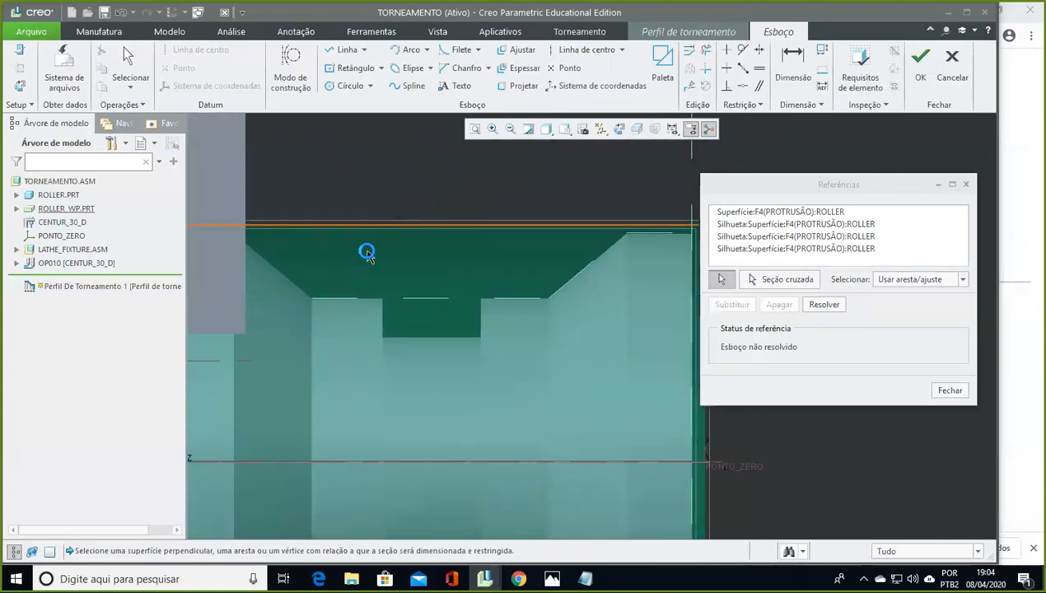
pyautogui.click(284, 278)
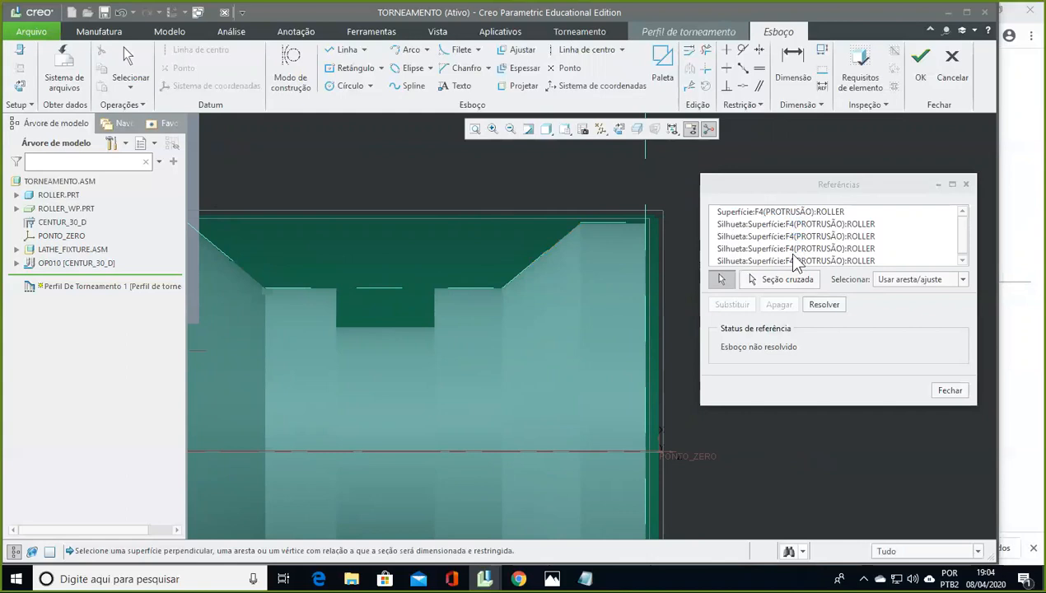
pyautogui.click(952, 390)
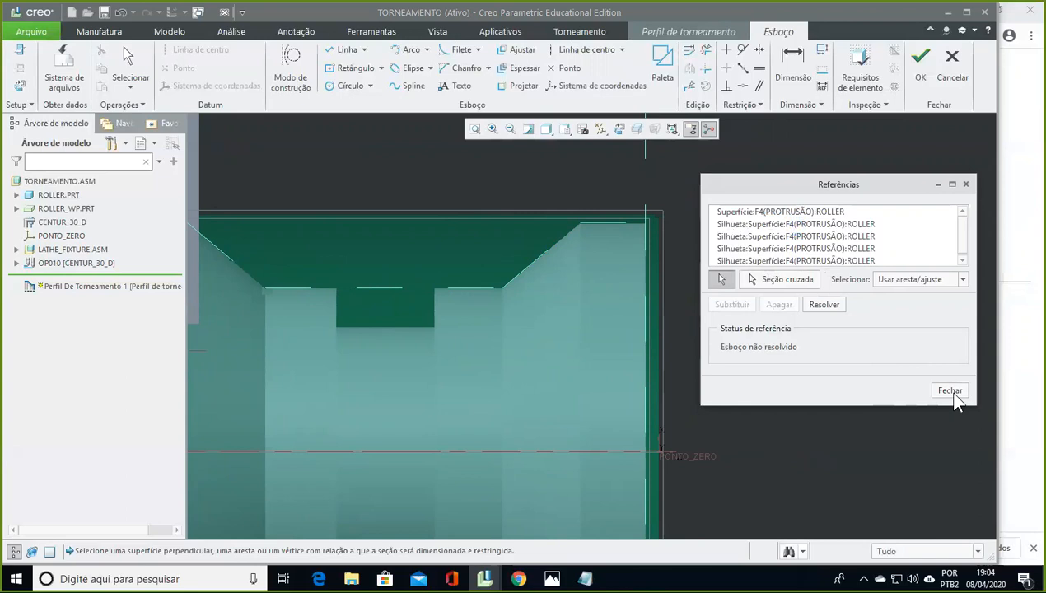
pyautogui.click(951, 392)
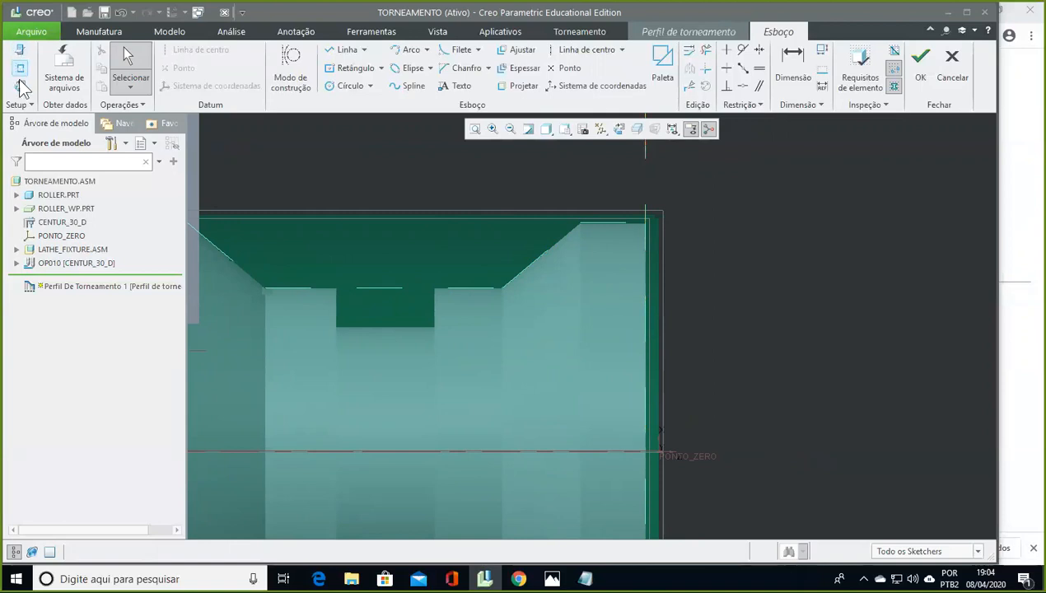
# Step: Review the sketch's reference list and its orientation setup from the parallel sketch view, and return to the sketch
pyautogui.moveTo(782, 215); pyautogui.dragTo(700, 210, button='middle')
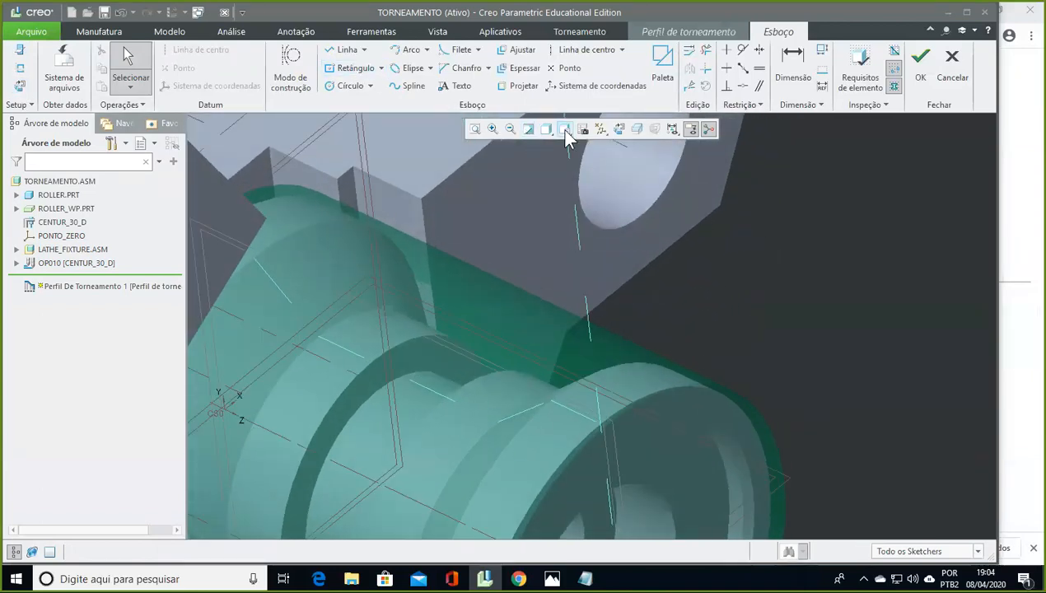
pyautogui.click(20, 82)
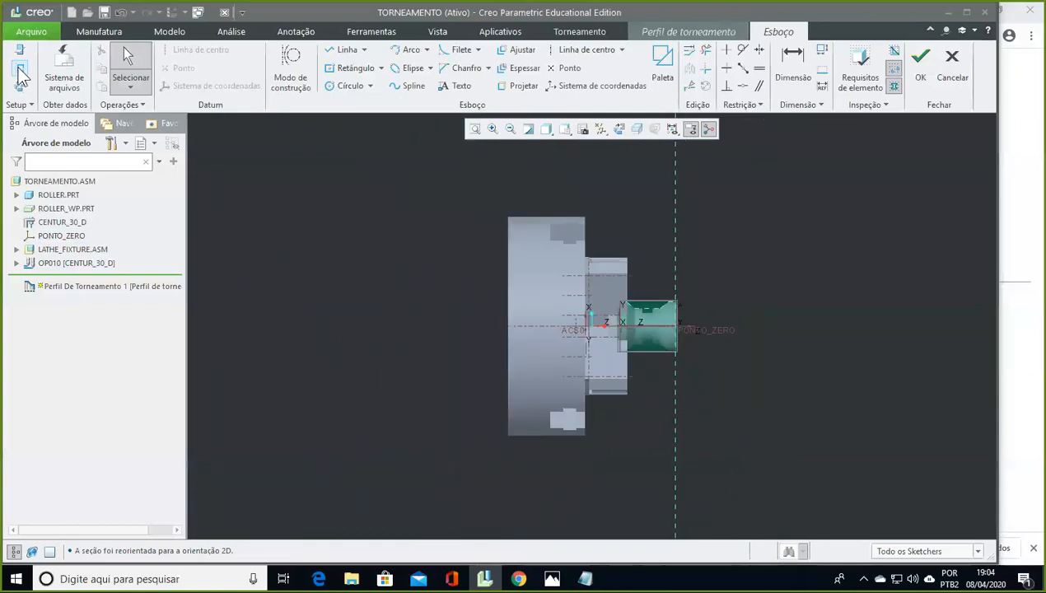
pyautogui.click(19, 70)
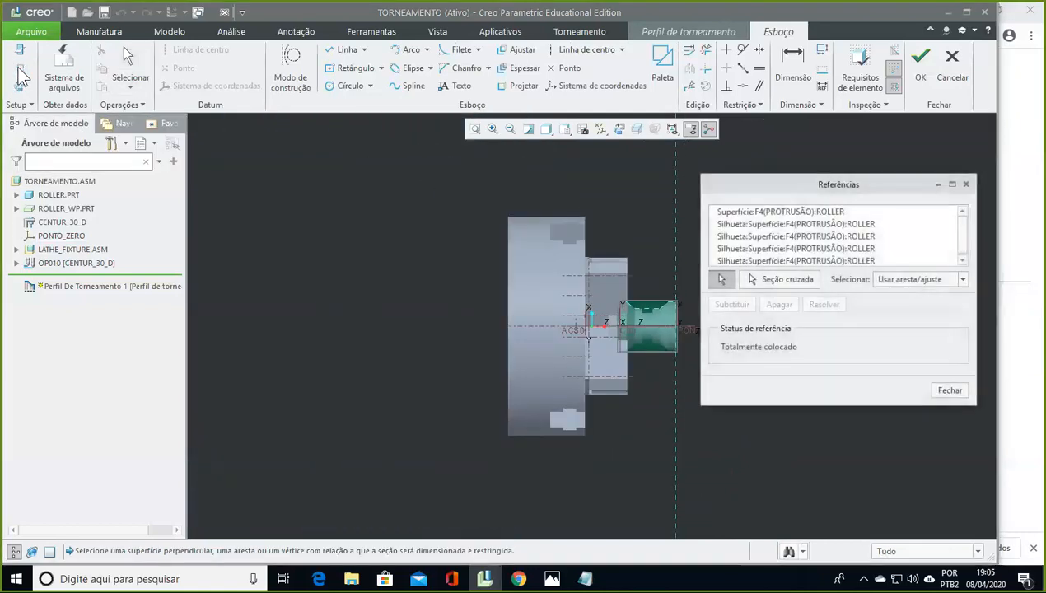
pyautogui.click(948, 389)
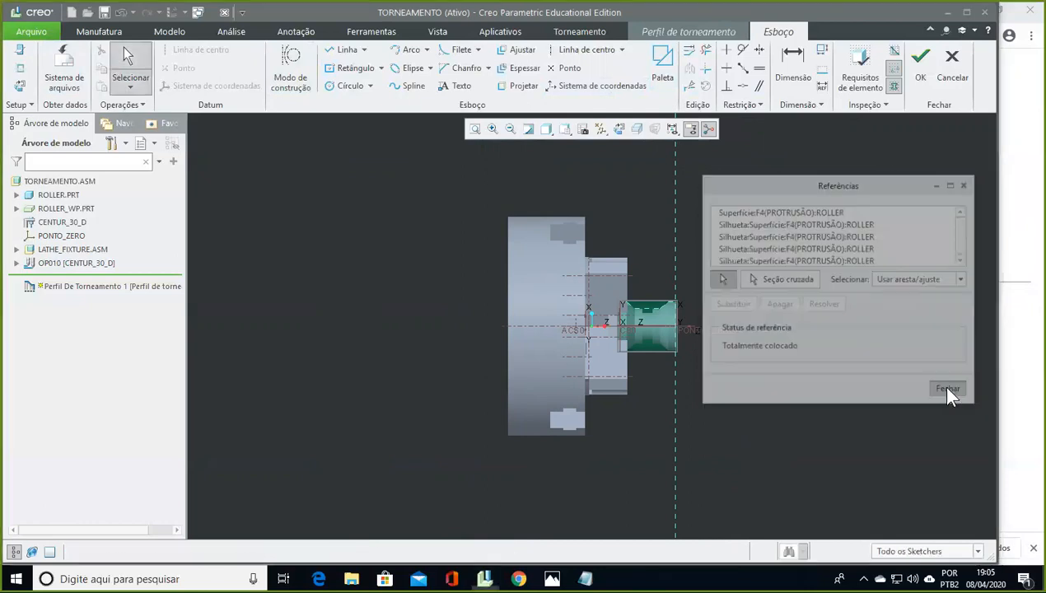
pyautogui.click(16, 55)
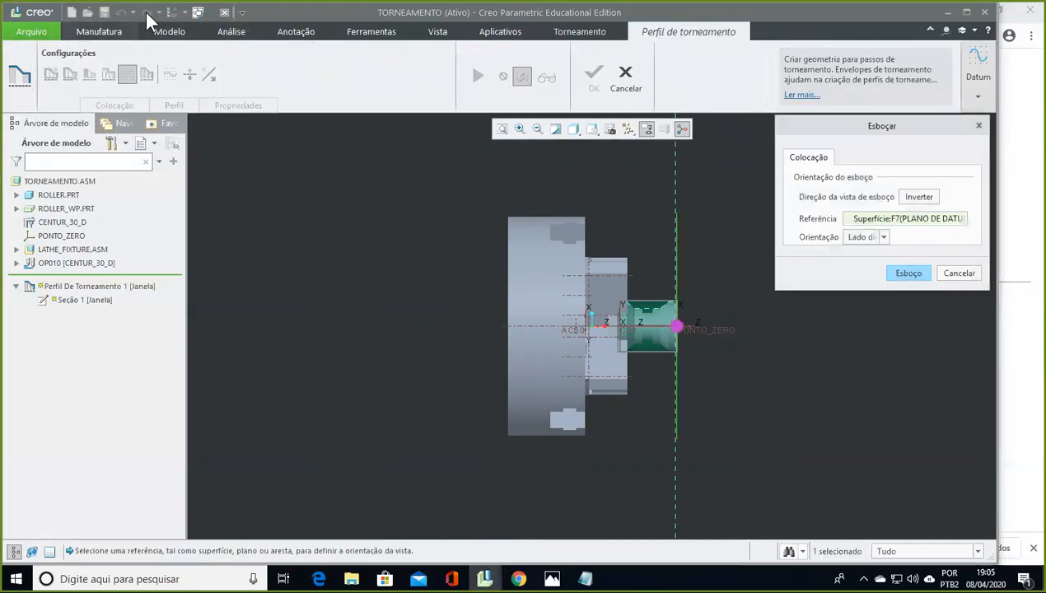
pyautogui.moveTo(922, 122); pyautogui.dragTo(900, 147)
pyautogui.click(886, 297)
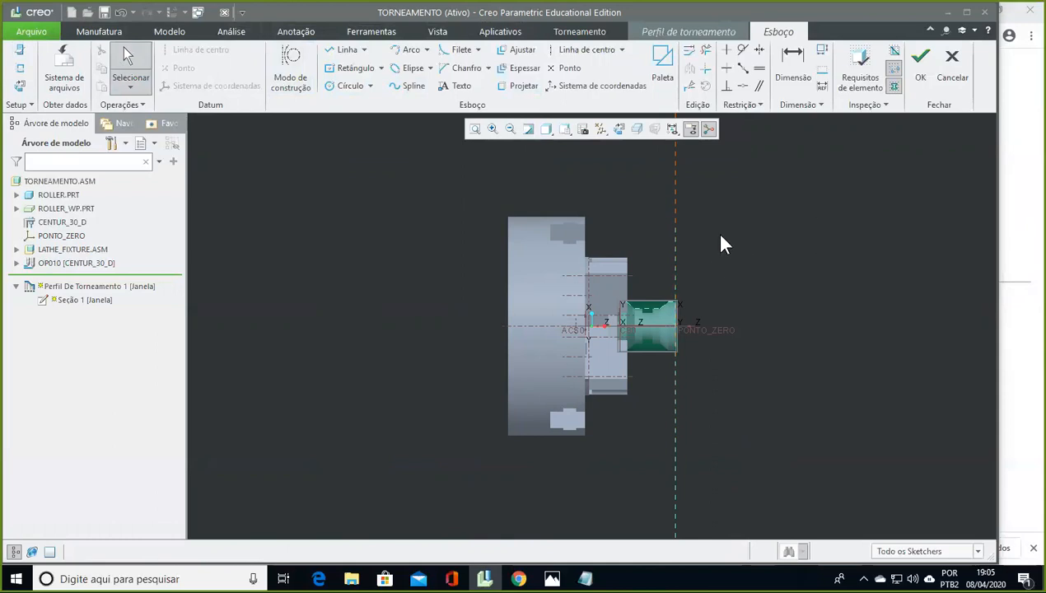
# Step: Start a line chain with a short horizontal lead-in from outside the stock, slightly below the axis, to the roller's front face
pyautogui.click(546, 130)
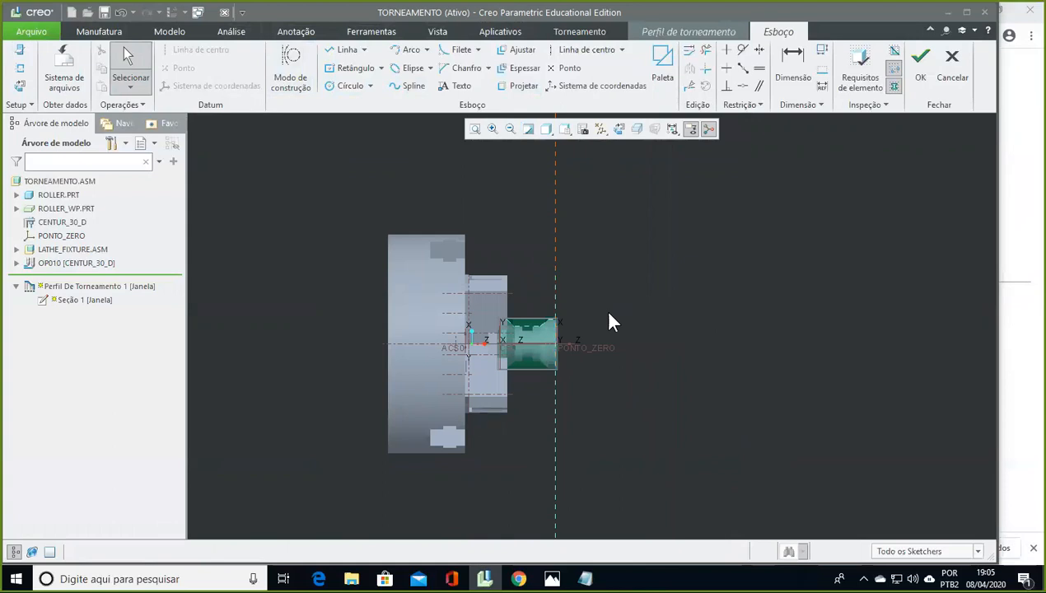
pyautogui.scroll(-3, 623, 307)
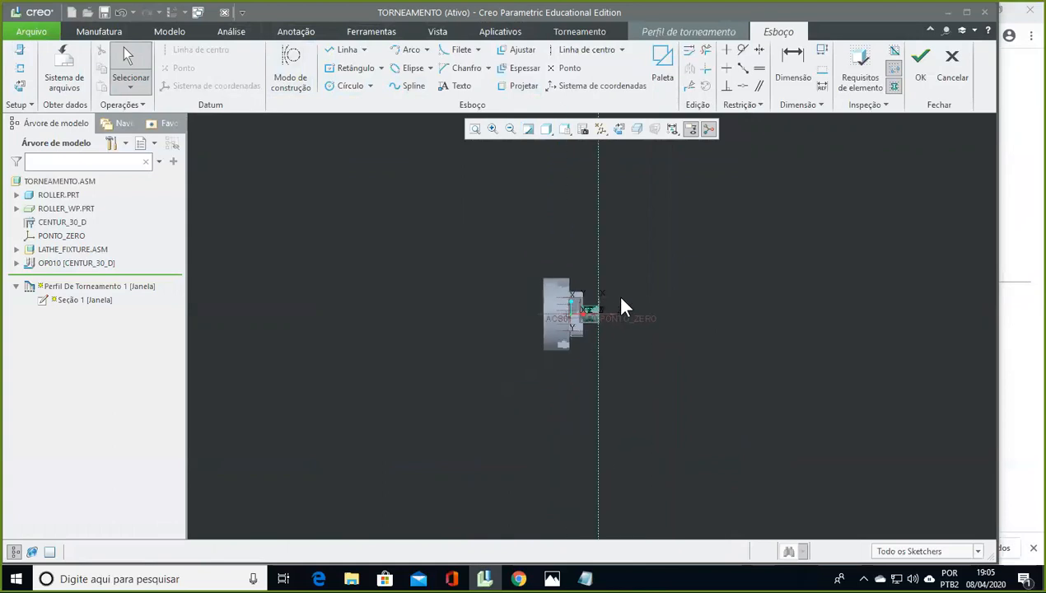
pyautogui.scroll(6, 623, 308)
pyautogui.keyDown('shift'); pyautogui.moveTo(704, 209); pyautogui.dragTo(679, 204, button='middle'); pyautogui.keyUp('shift')
pyautogui.scroll(-3, 622, 247)
pyautogui.keyDown('shift'); pyautogui.moveTo(476, 211); pyautogui.dragTo(516, 268, button='middle'); pyautogui.keyUp('shift')
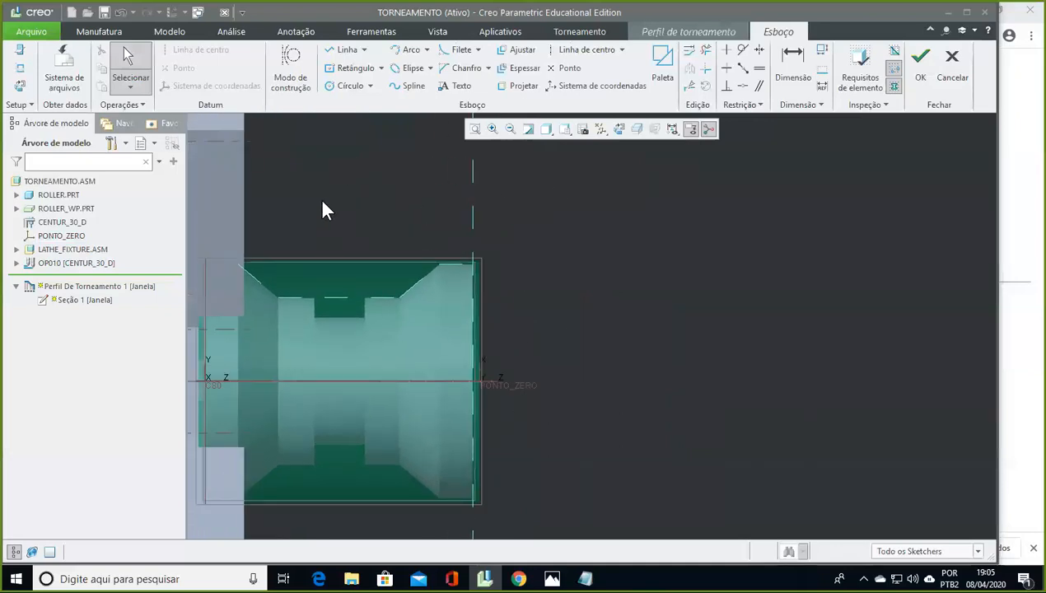
pyautogui.click(333, 53)
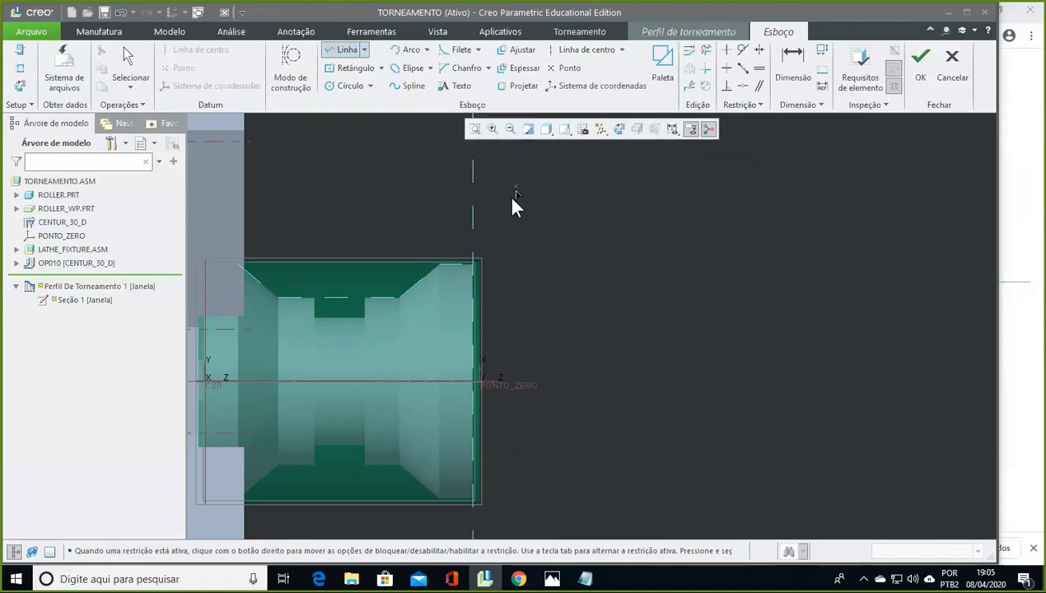
pyautogui.scroll(-4, 490, 403)
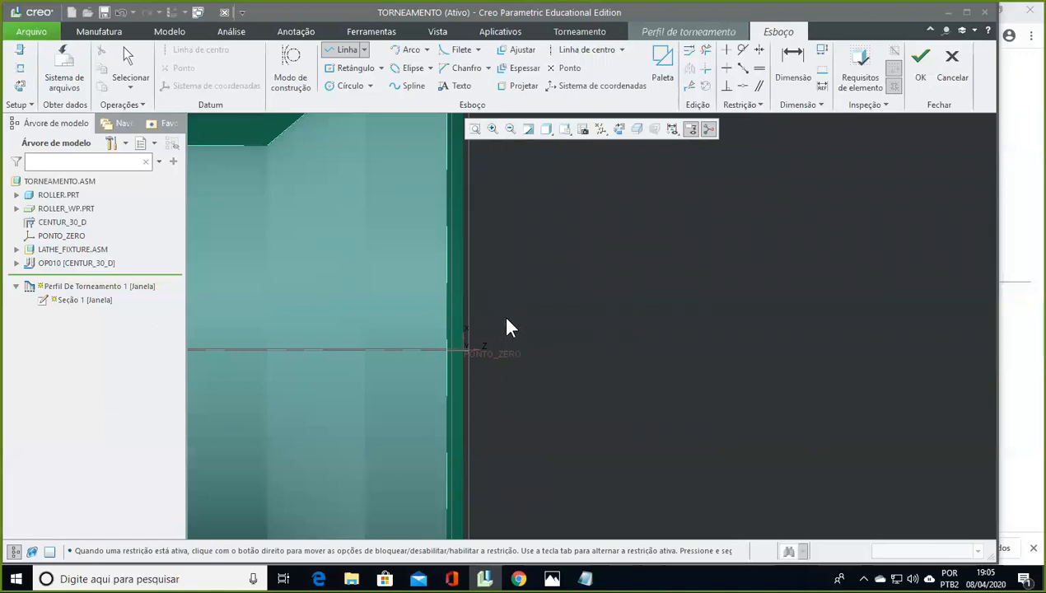
pyautogui.click(499, 375)
pyautogui.click(445, 374)
# Step: Continue the line chain up the front face, along the outer diameter and down the first taper to the recessed diameter
pyautogui.keyDown('shift'); pyautogui.moveTo(551, 235); pyautogui.dragTo(532, 374, button='middle'); pyautogui.keyUp('shift')
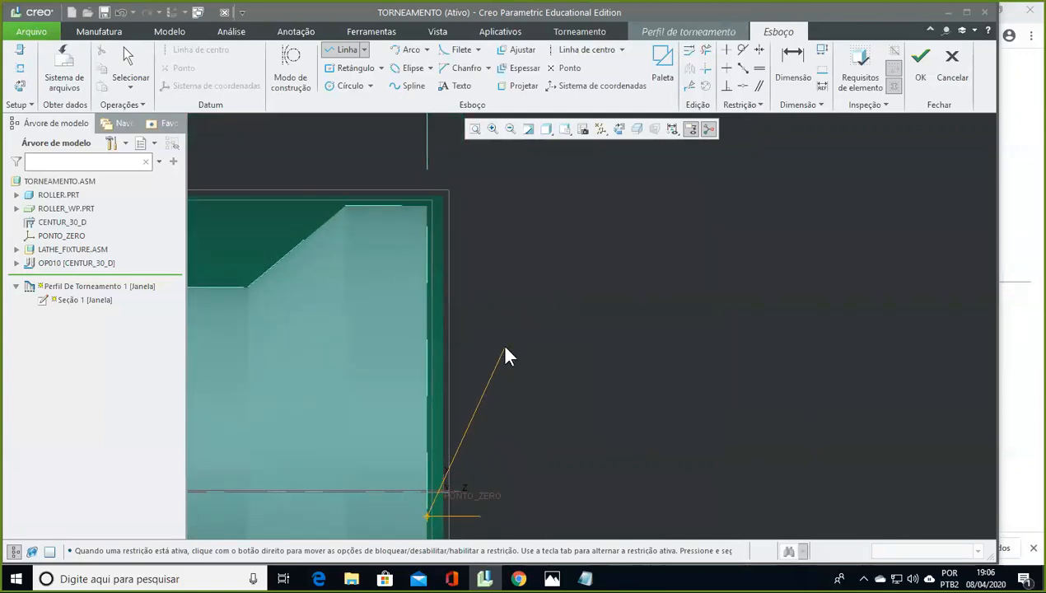
pyautogui.click(427, 205)
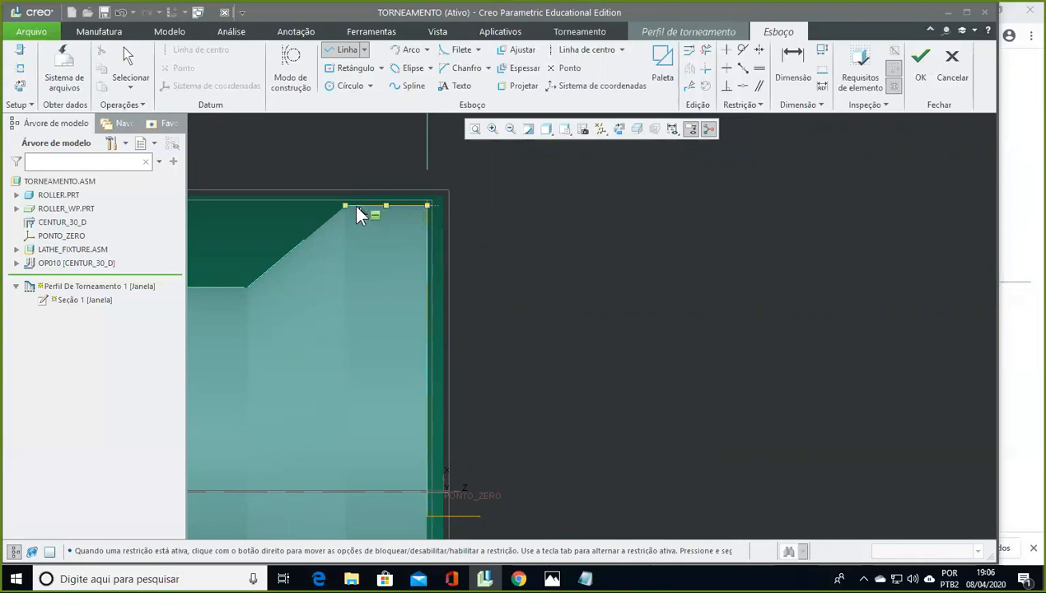
pyautogui.click(345, 205)
pyautogui.moveTo(338, 252)
pyautogui.keyDown('shift'); pyautogui.mouseDown(button='middle')
pyautogui.moveTo(537, 264)
pyautogui.moveTo(700, 225)
pyautogui.mouseUp(button='middle'); pyautogui.keyUp('shift')
pyautogui.click(610, 276)
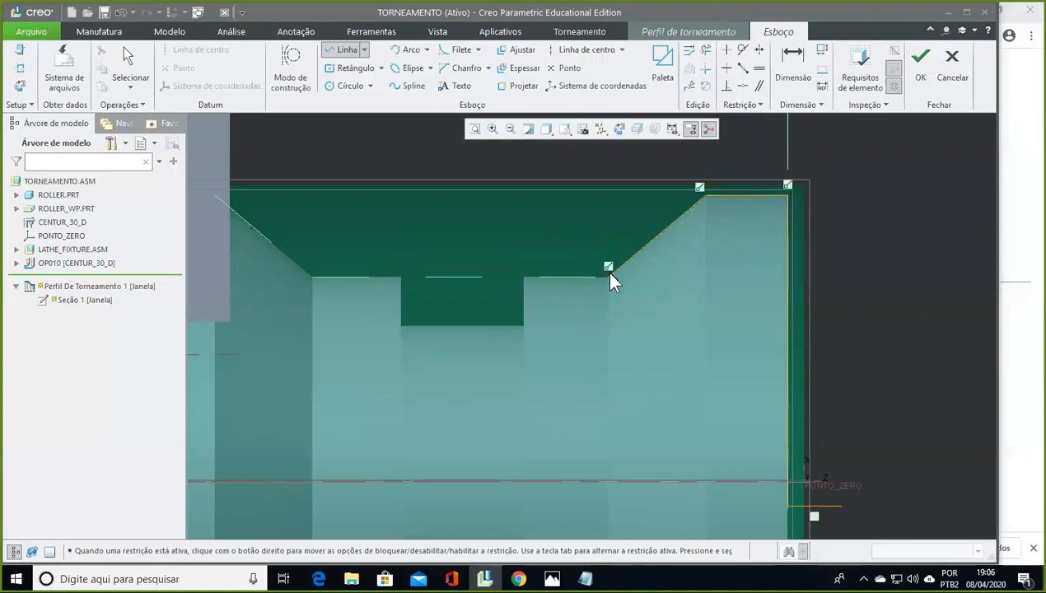
# Step: Continue the chain straight across the groove and partway up the opposite taper, and end it with a vertical exit line beyond the stock
pyautogui.click(315, 279)
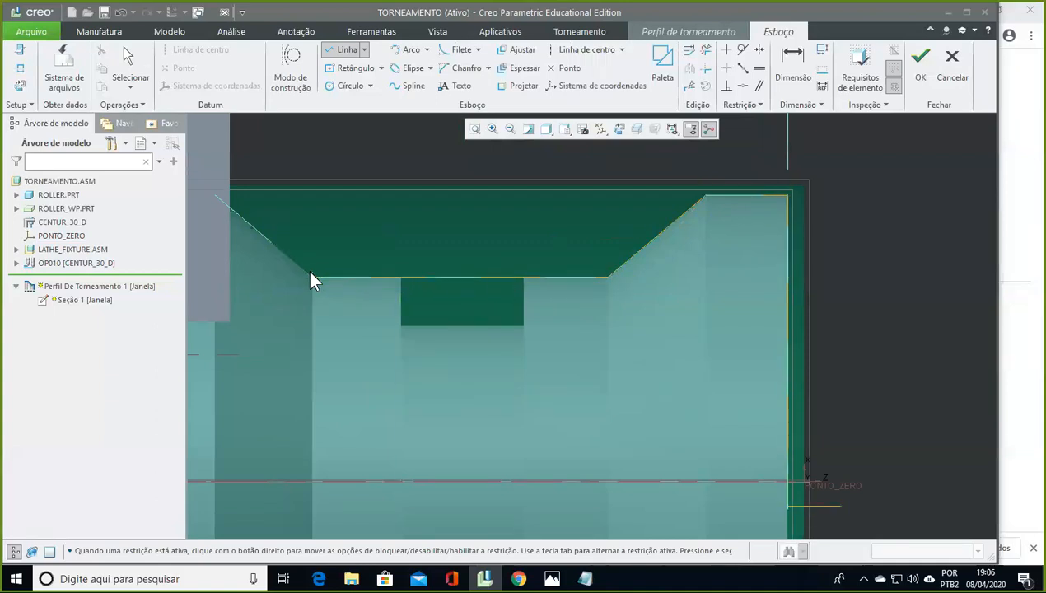
pyautogui.click(271, 239)
pyautogui.moveTo(298, 224)
pyautogui.keyDown('shift'); pyautogui.mouseDown(button='middle')
pyautogui.moveTo(392, 264)
pyautogui.moveTo(474, 381)
pyautogui.mouseUp(button='middle'); pyautogui.keyUp('shift')
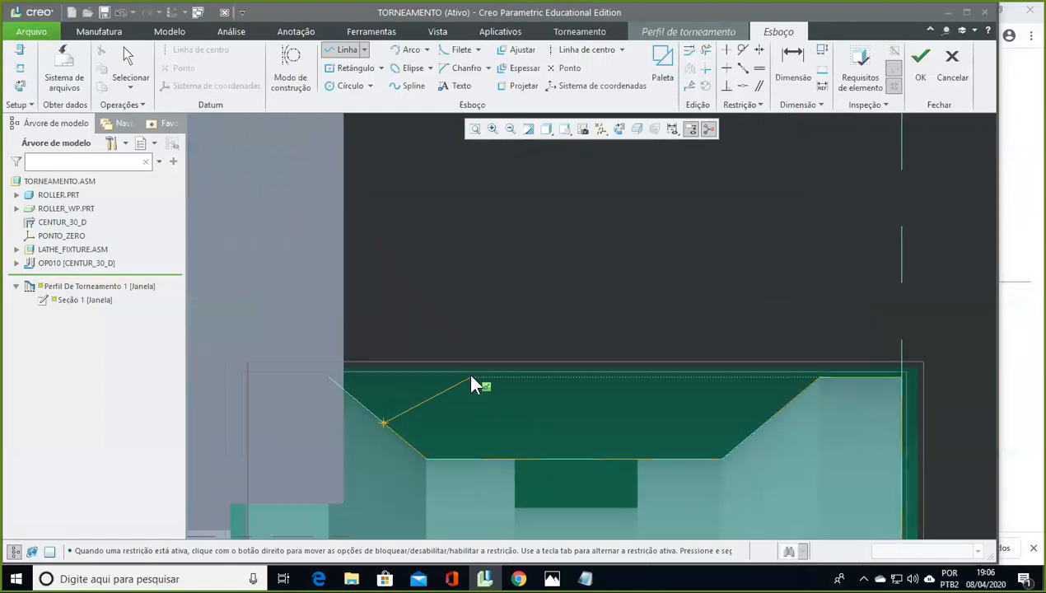
pyautogui.click(384, 329)
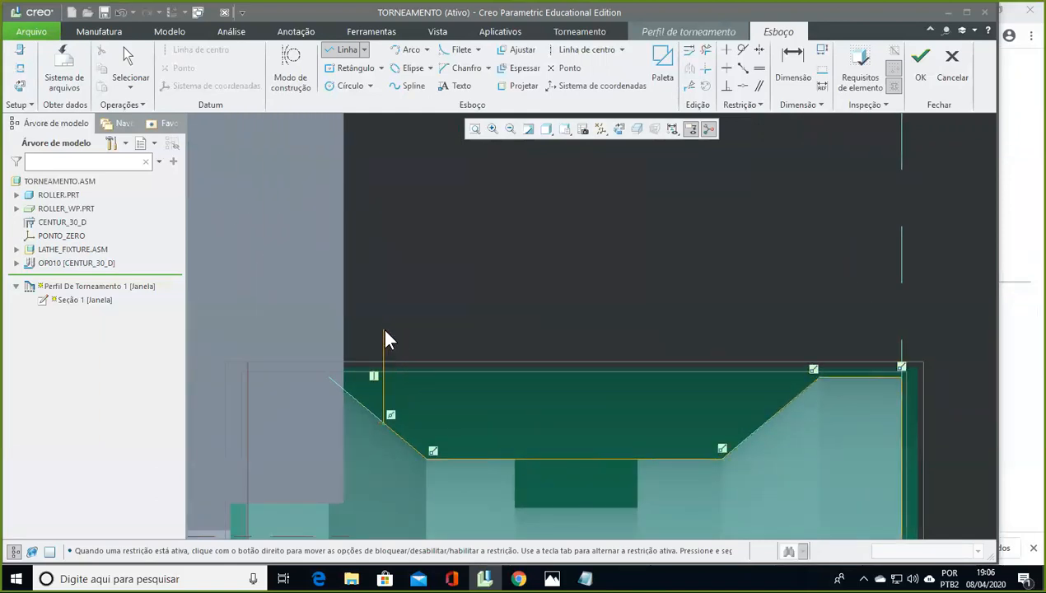
pyautogui.middleClick(498, 277)
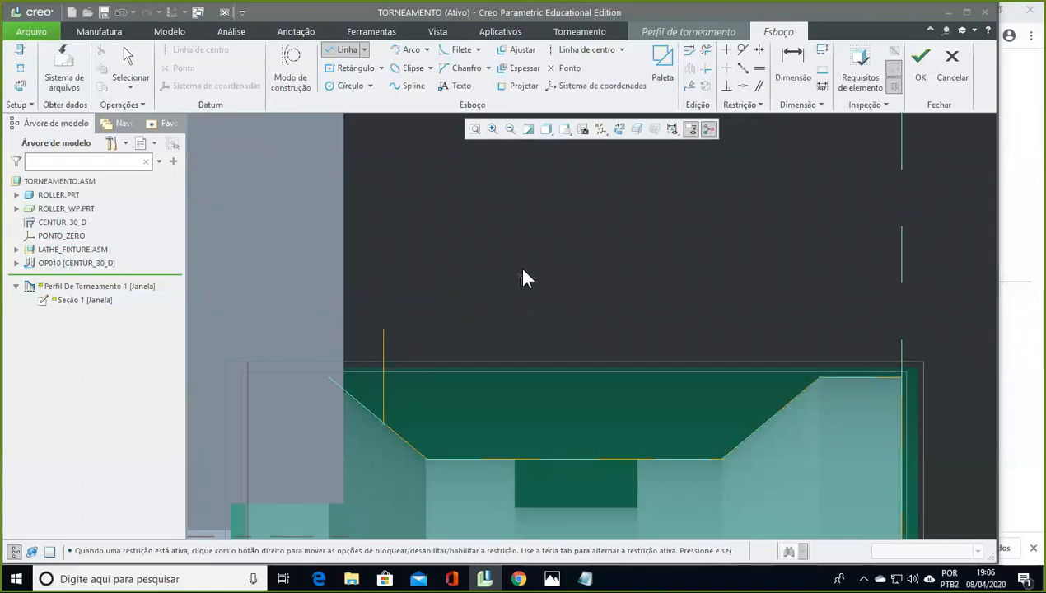
pyautogui.scroll(-5, 567, 177)
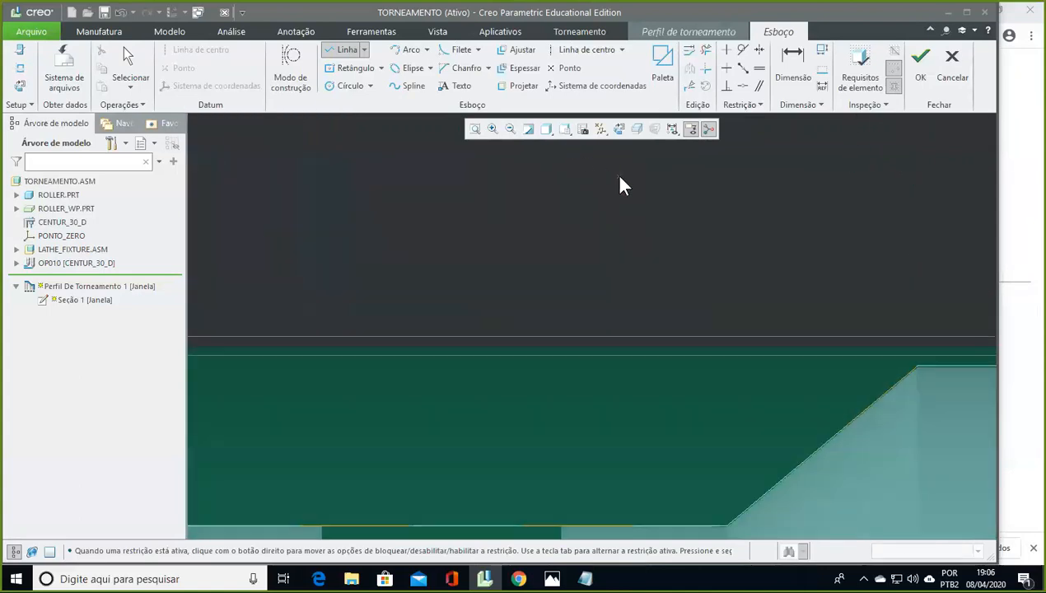
pyautogui.scroll(4, 619, 186)
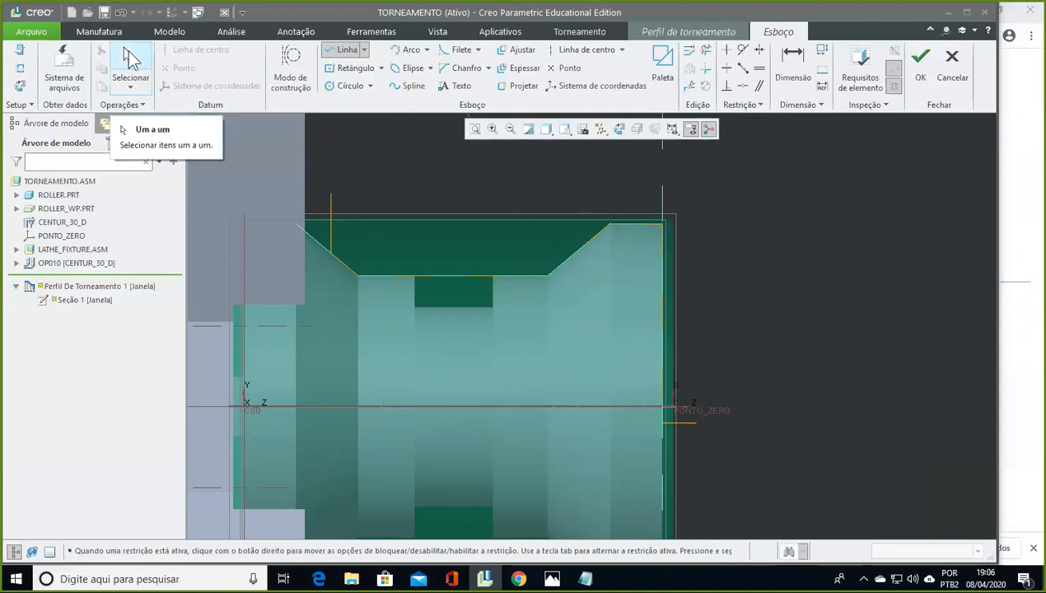
# Step: End the profile's line chain, return to selection mode and maximize the modelling window
pyautogui.click(129, 65)
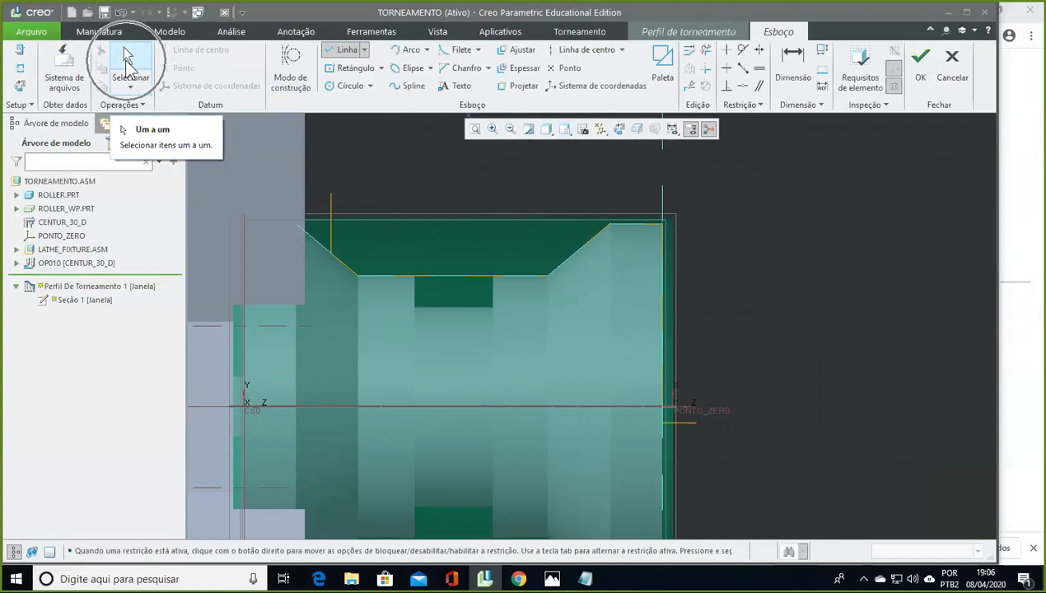
pyautogui.click(126, 59)
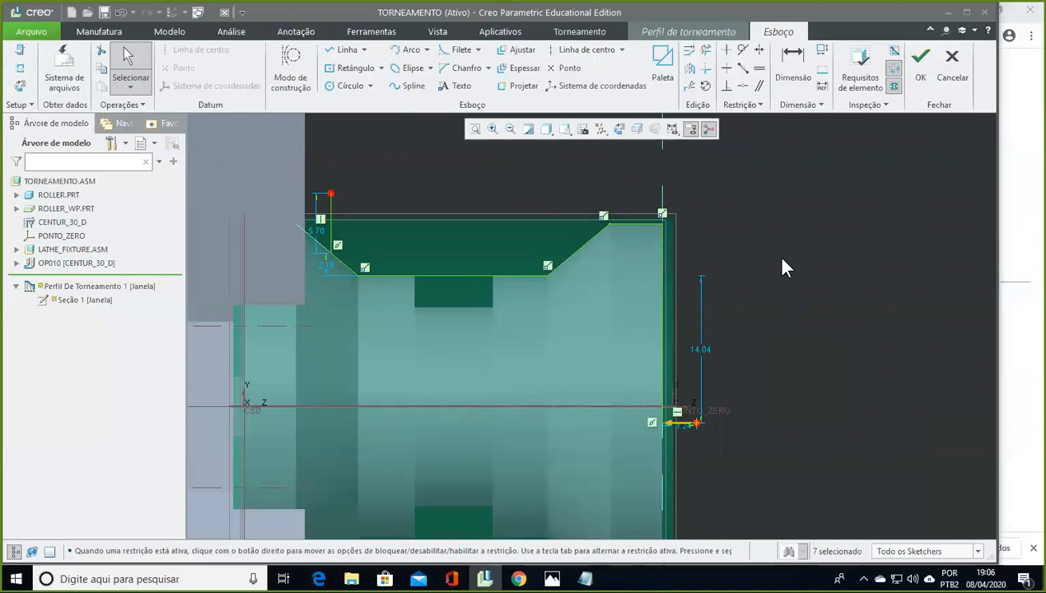
pyautogui.scroll(-3, 782, 271)
pyautogui.scroll(3, 768, 310)
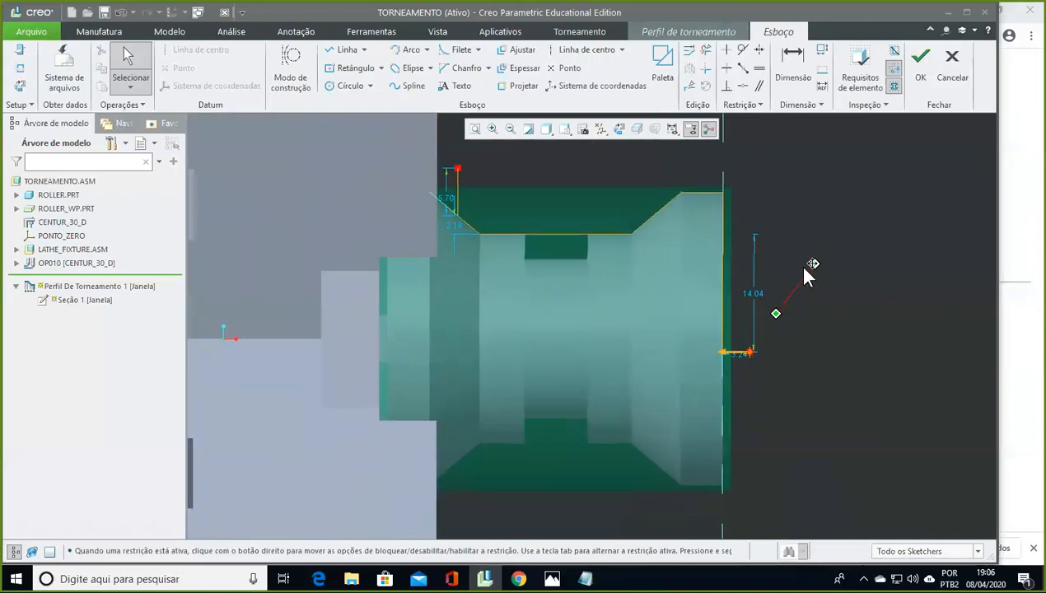
pyautogui.scroll(-3, 757, 340)
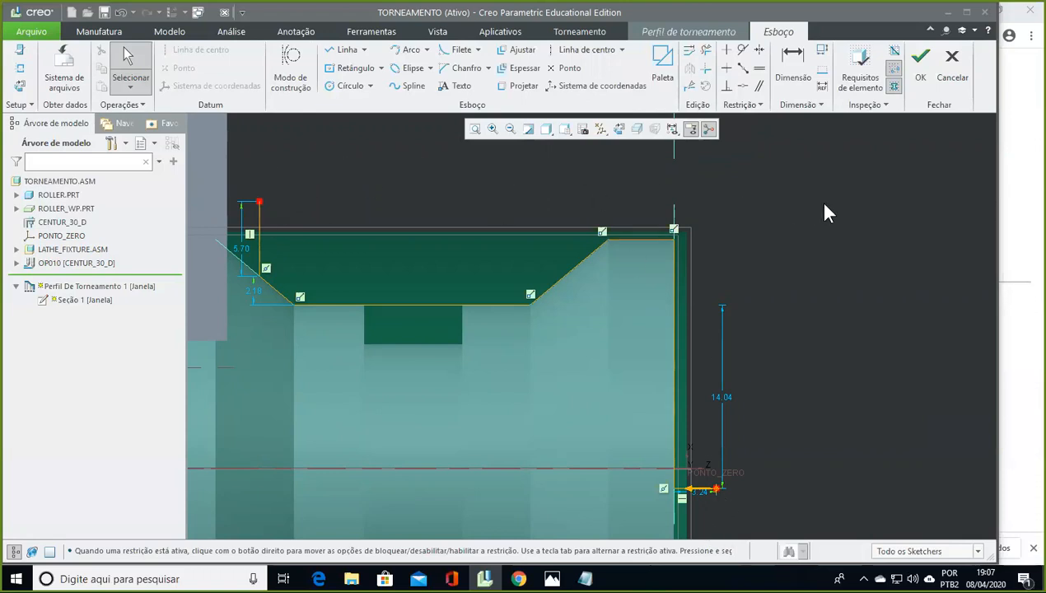
pyautogui.click(966, 12)
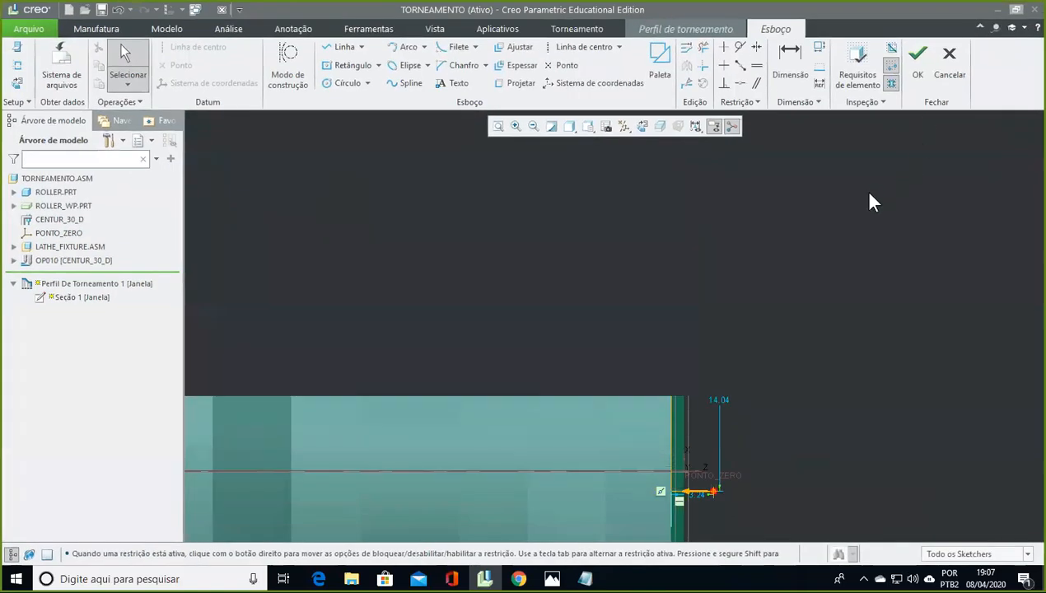
# Step: Check the turning profile sketch against the feature requirements and close the report
pyautogui.click(862, 75)
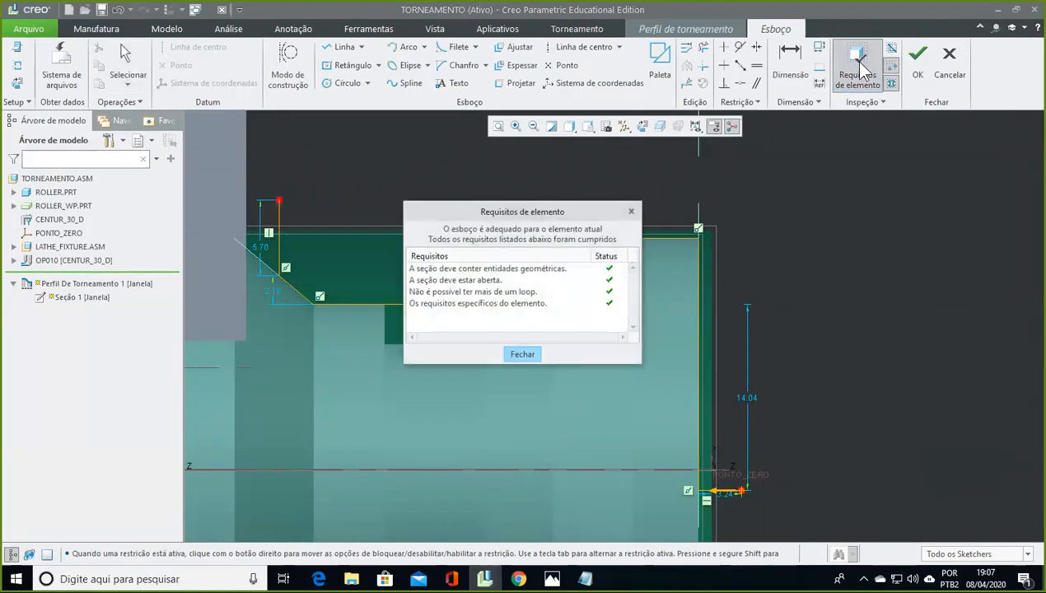
pyautogui.moveTo(557, 215); pyautogui.dragTo(912, 163)
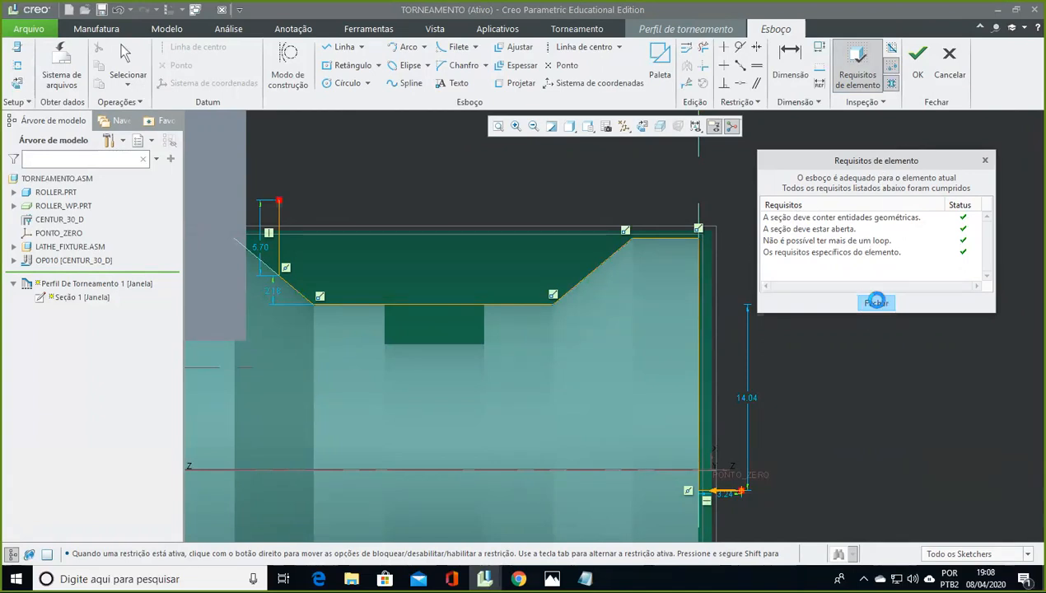
pyautogui.click(876, 303)
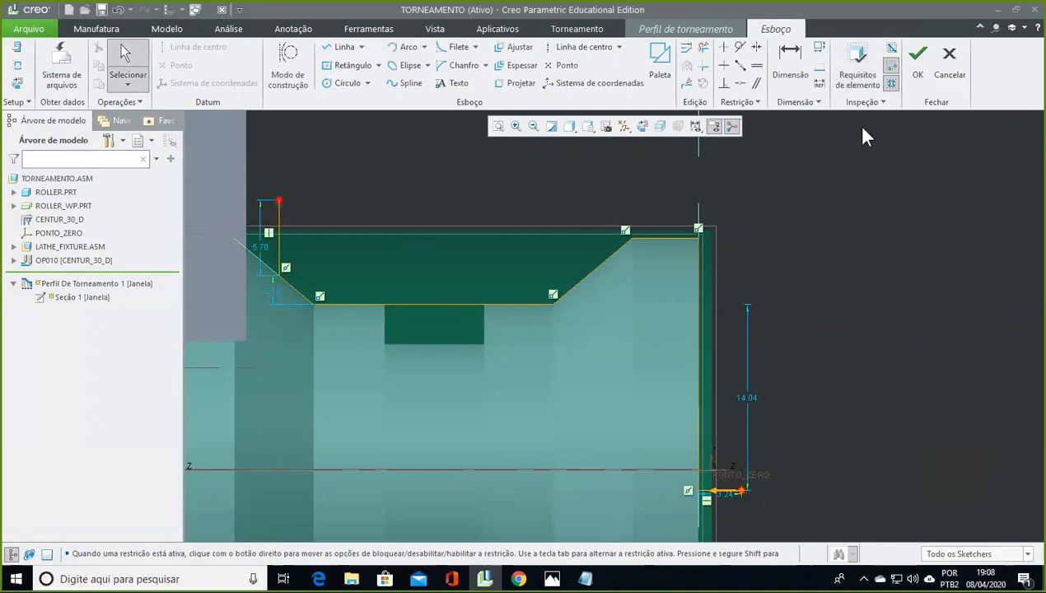
# Step: Accept the sketch and complete the turning profile with the material removal side facing outward from the roller
pyautogui.click(919, 61)
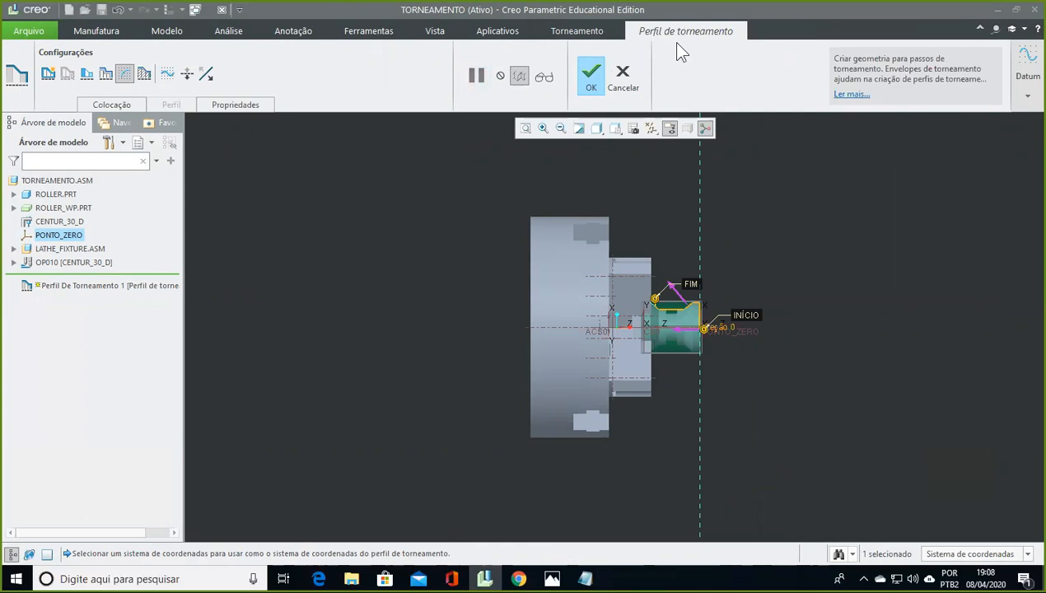
pyautogui.scroll(-5, 768, 280)
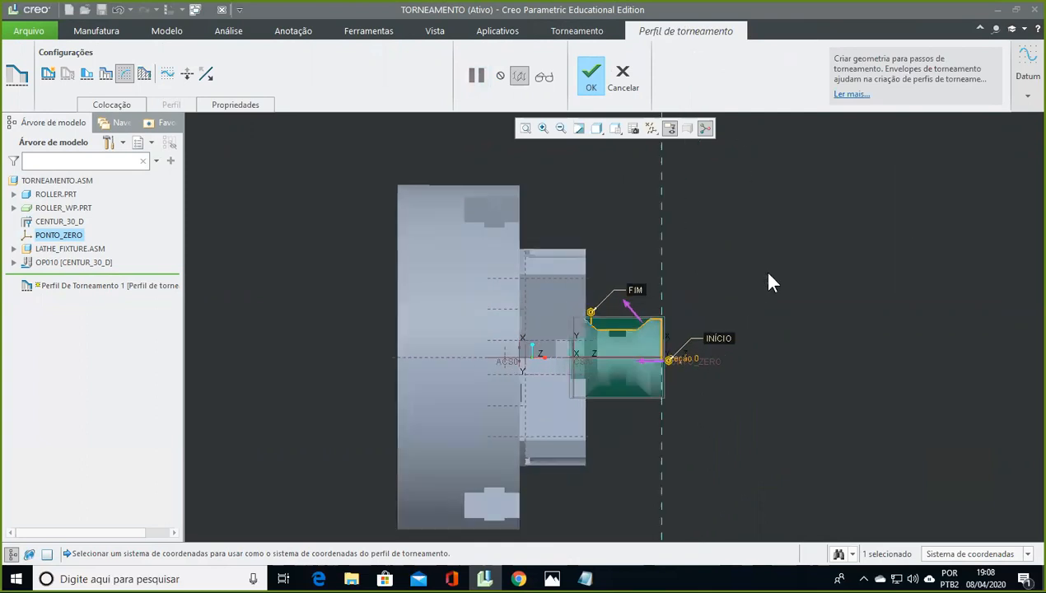
pyautogui.keyDown('shift'); pyautogui.moveTo(721, 461); pyautogui.dragTo(767, 314, button='middle'); pyautogui.keyUp('shift')
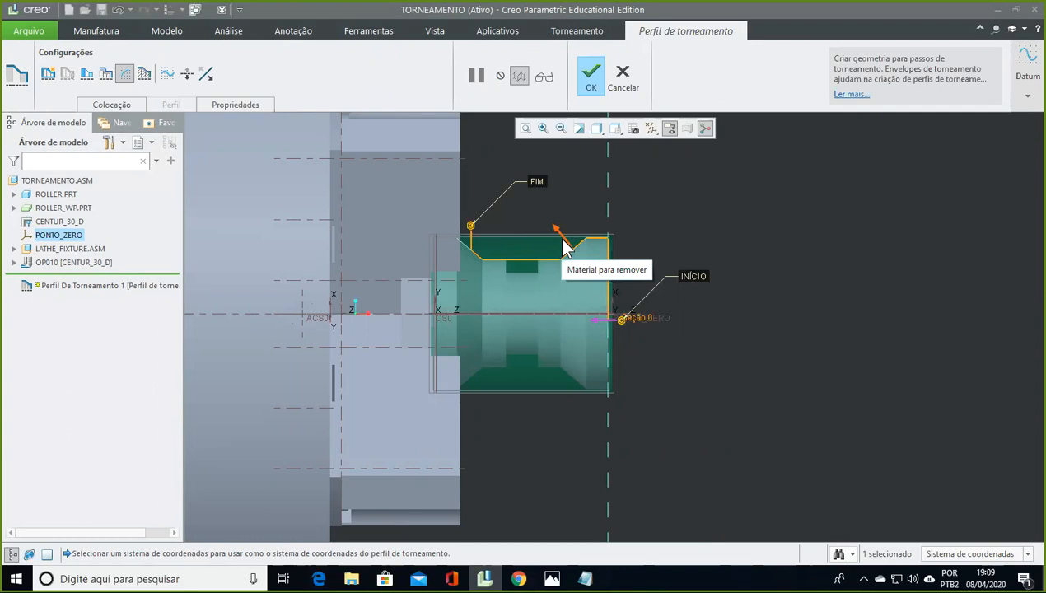
pyautogui.click(589, 78)
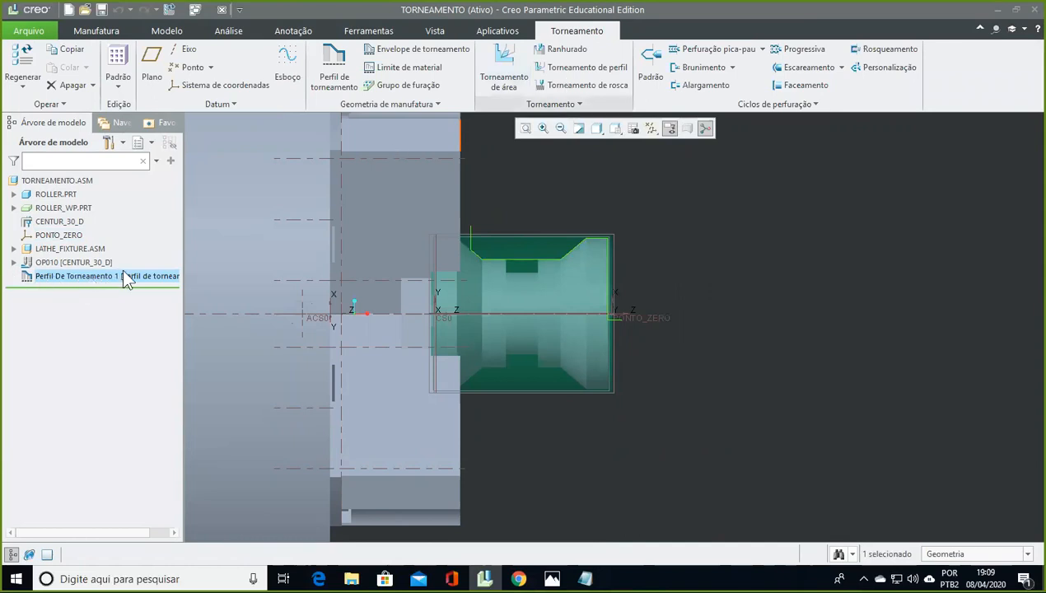
# Step: Switch to Notepad to review the notes on manufacturing geometry and the NC sequence, and return to Creo
pyautogui.click(585, 579)
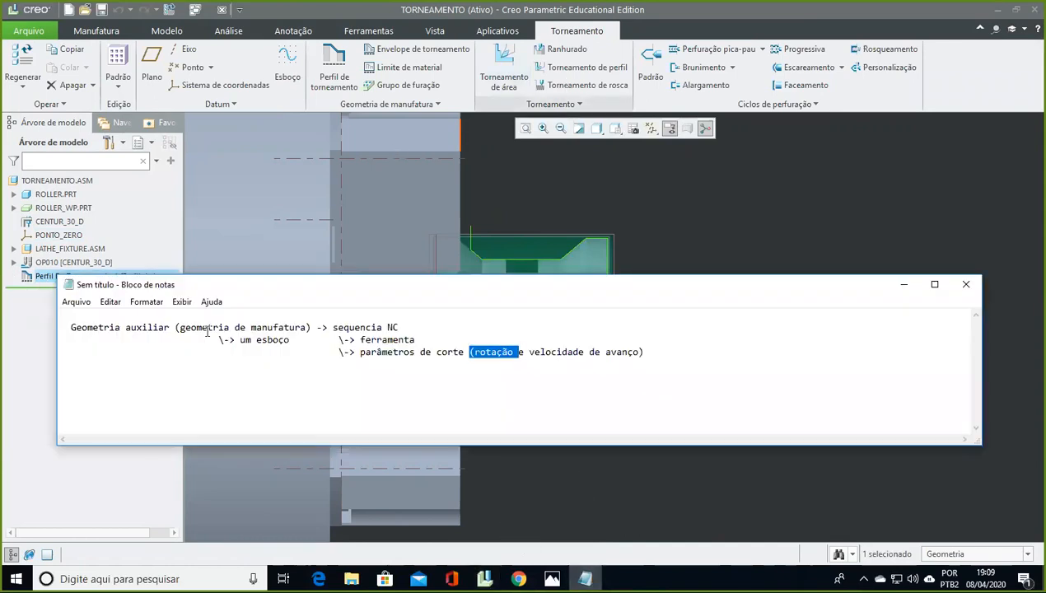
pyautogui.click(72, 329)
pyautogui.moveTo(71, 330); pyautogui.dragTo(323, 329)
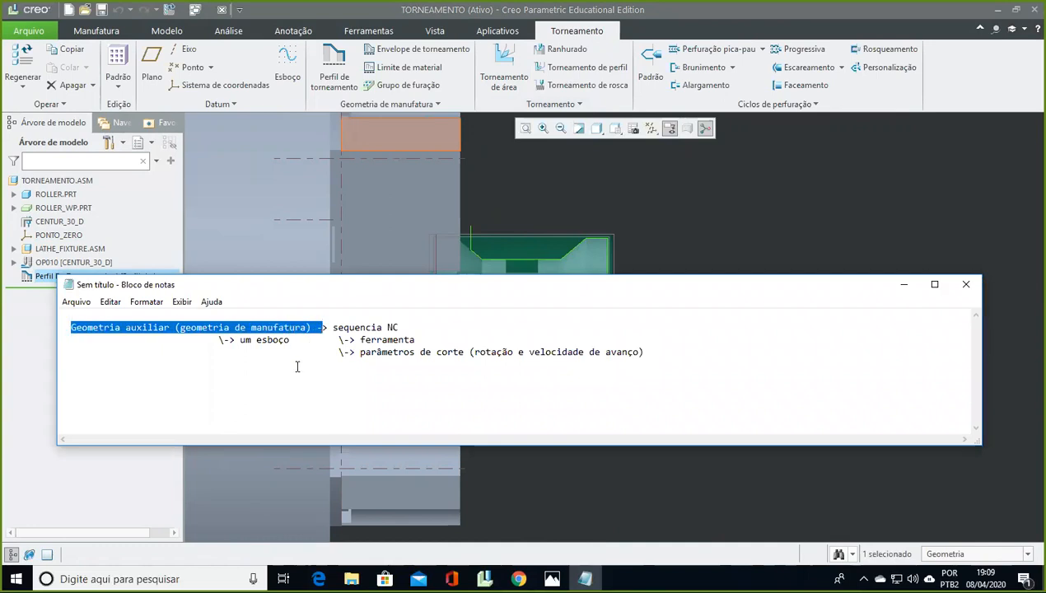
pyautogui.click(331, 326)
pyautogui.moveTo(331, 322); pyautogui.dragTo(437, 331)
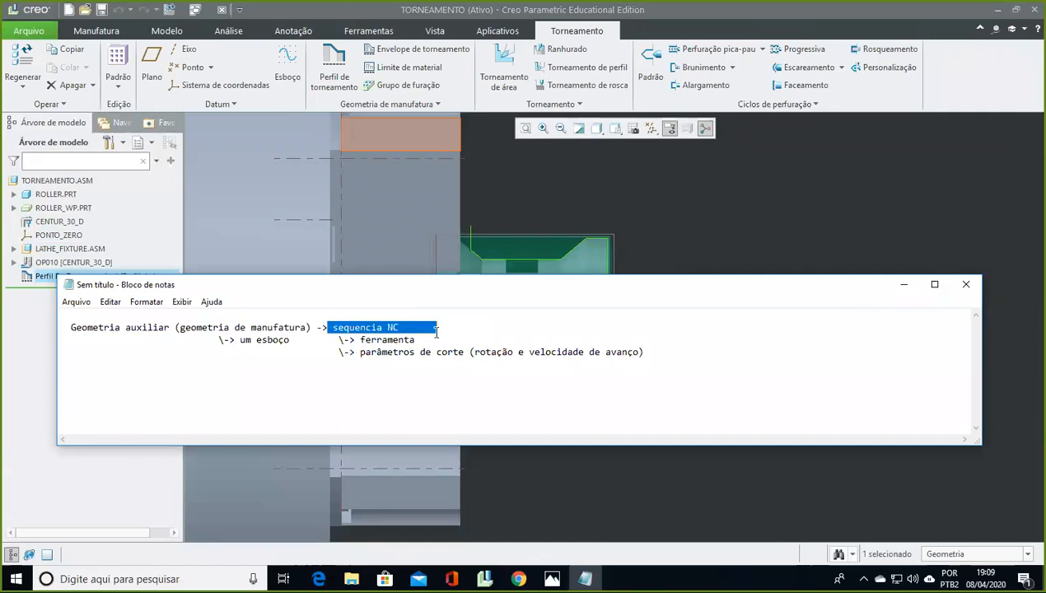
pyautogui.click(603, 11)
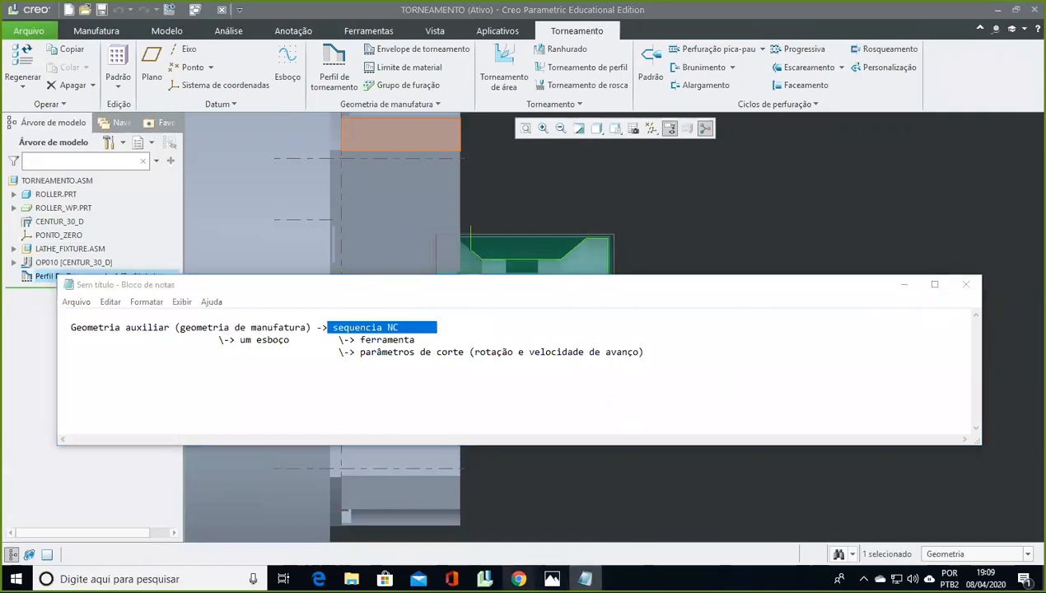
pyautogui.click(484, 579)
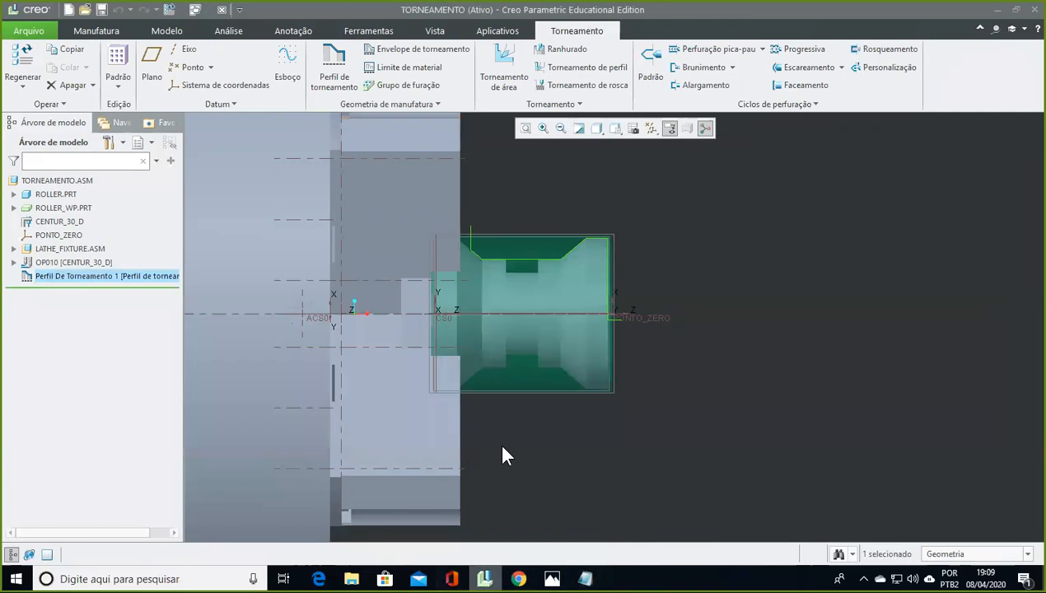
# Step: Start an area turning step in operation OP010 and open its tool setup
pyautogui.click(505, 61)
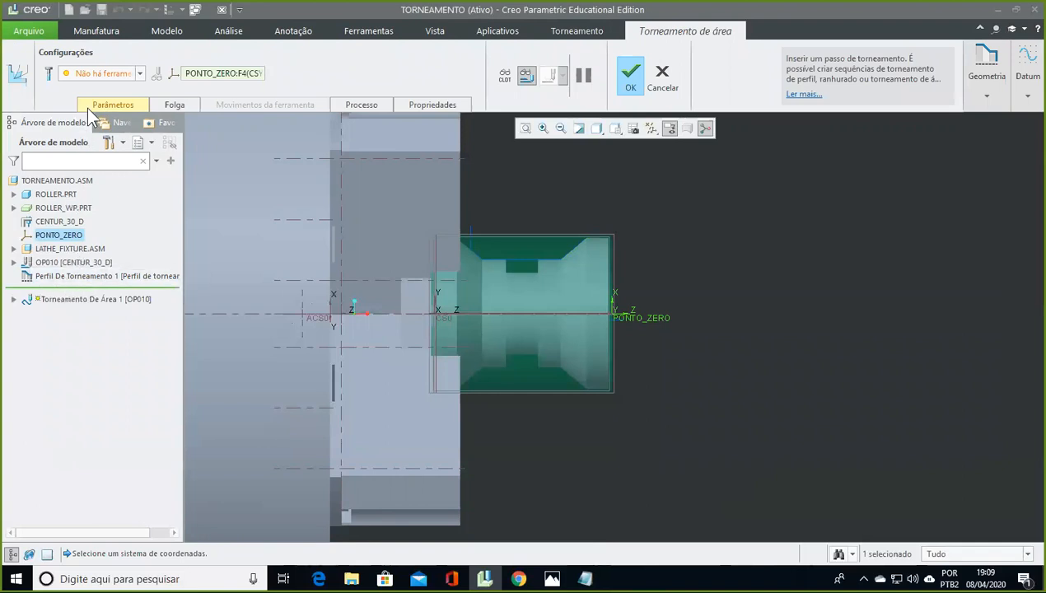
pyautogui.click(48, 74)
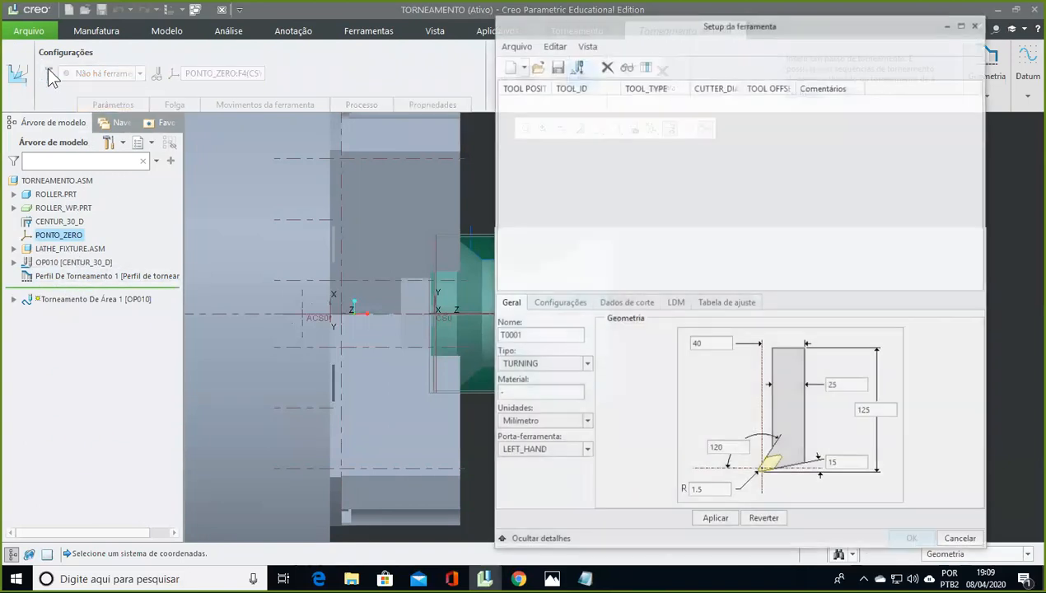
pyautogui.moveTo(779, 30); pyautogui.dragTo(745, 29)
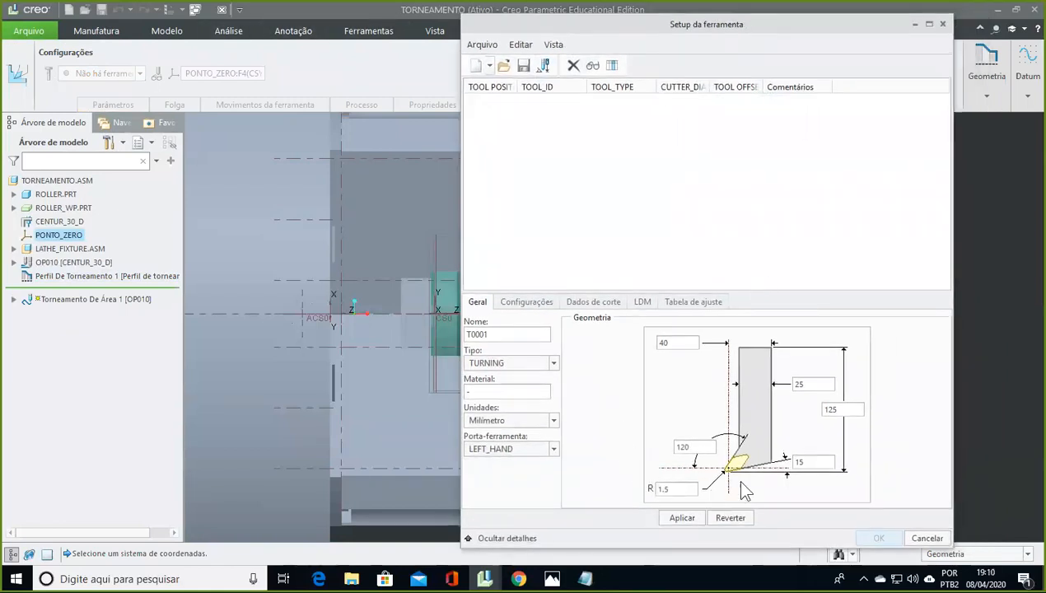
# Step: Set the new turning tool's number to 1 and its offset number to 1
pyautogui.click(527, 305)
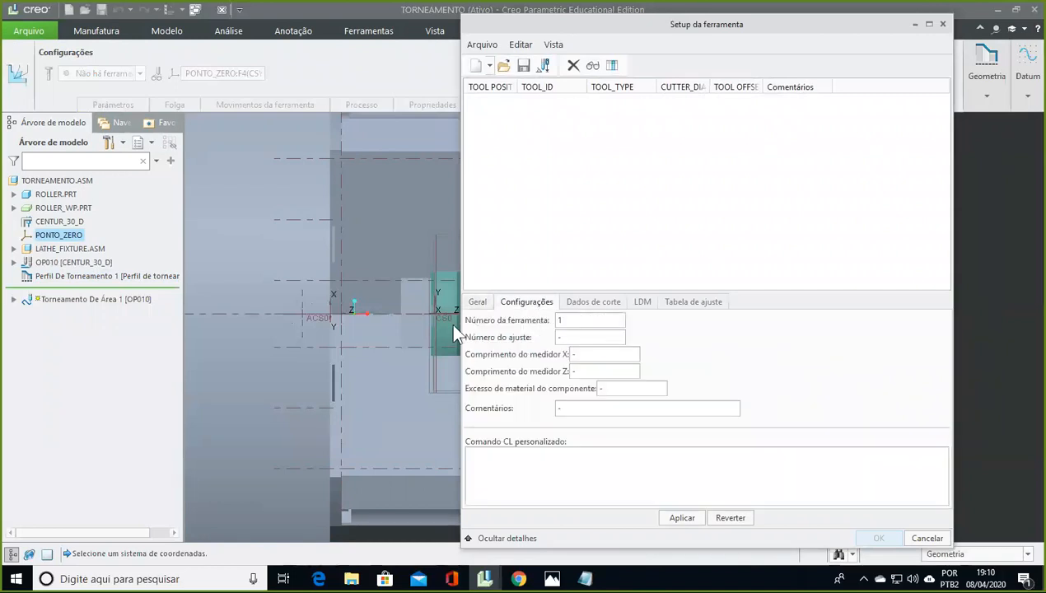
pyautogui.doubleClick(574, 322)
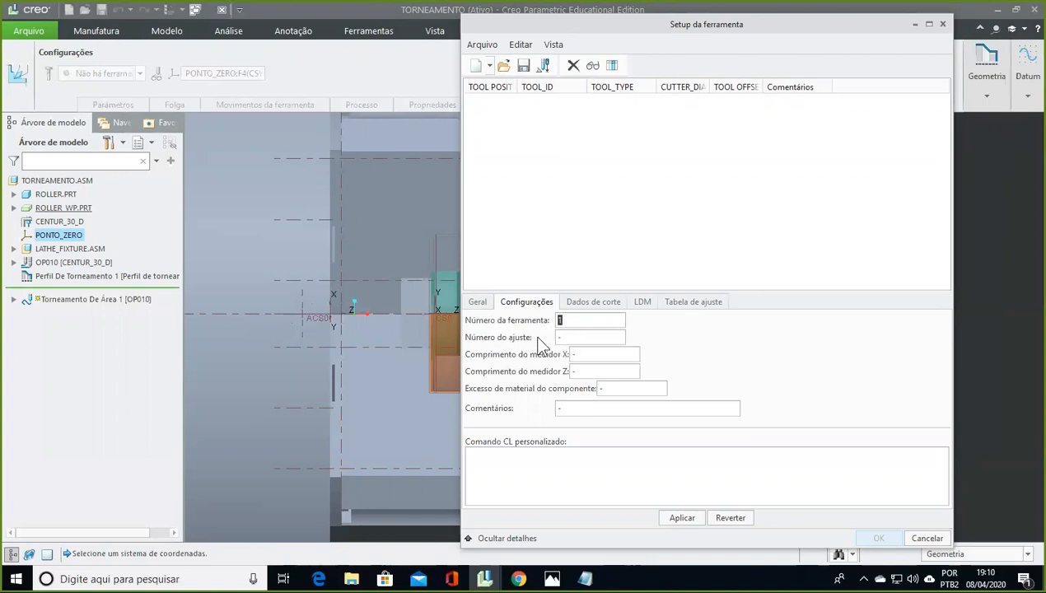
pyautogui.click(479, 302)
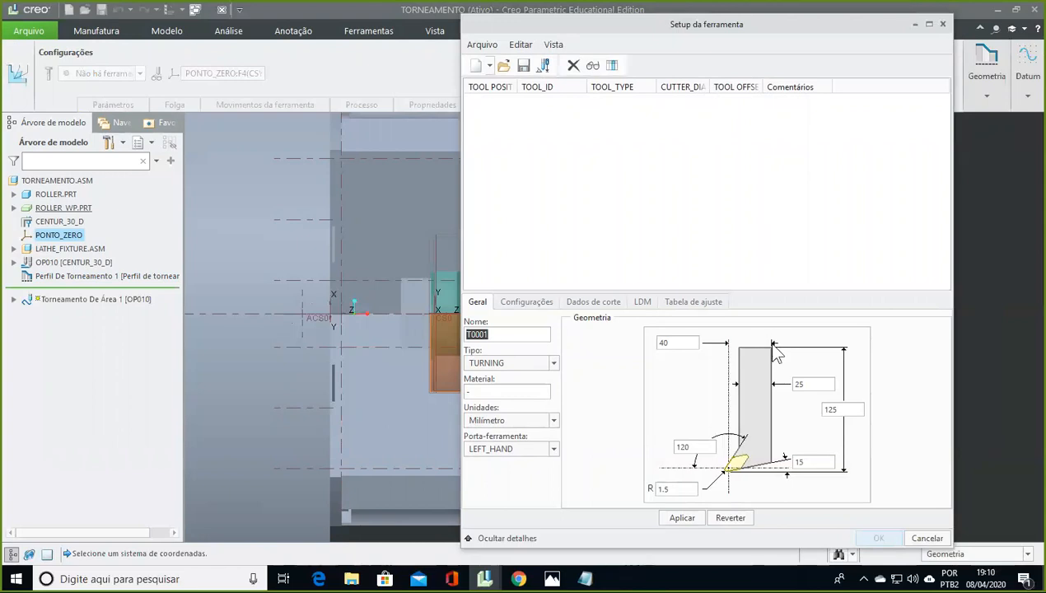
pyautogui.click(521, 302)
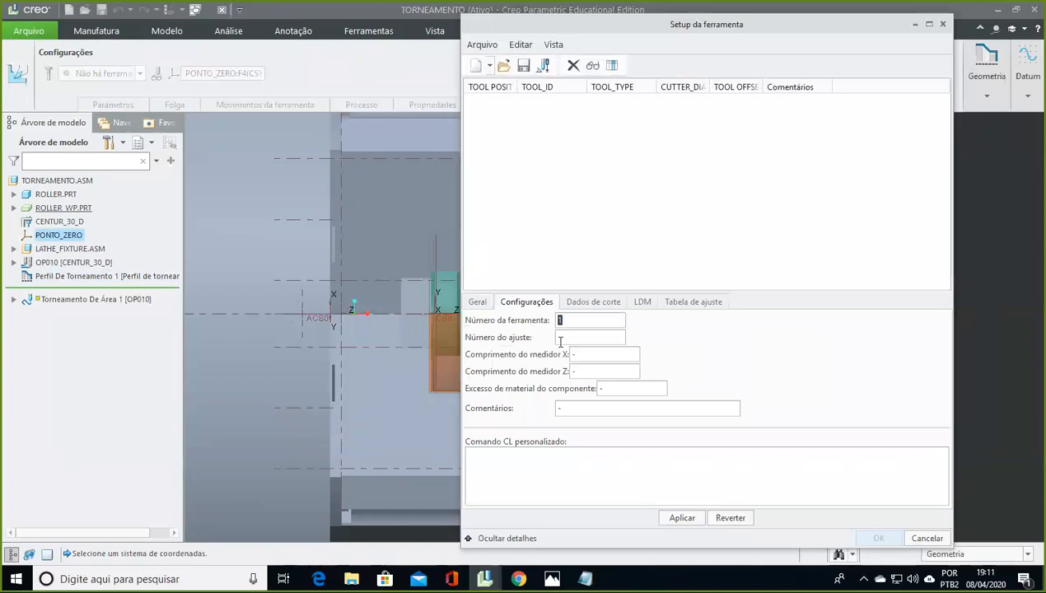
pyautogui.click(481, 301)
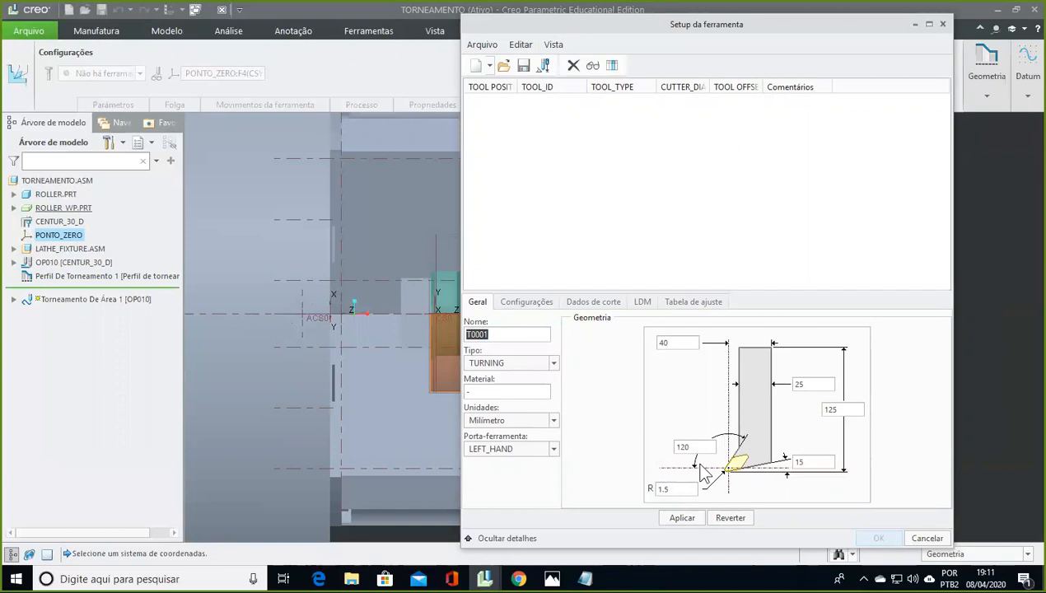
pyautogui.click(523, 303)
pyautogui.write('1')
pyautogui.click(566, 338)
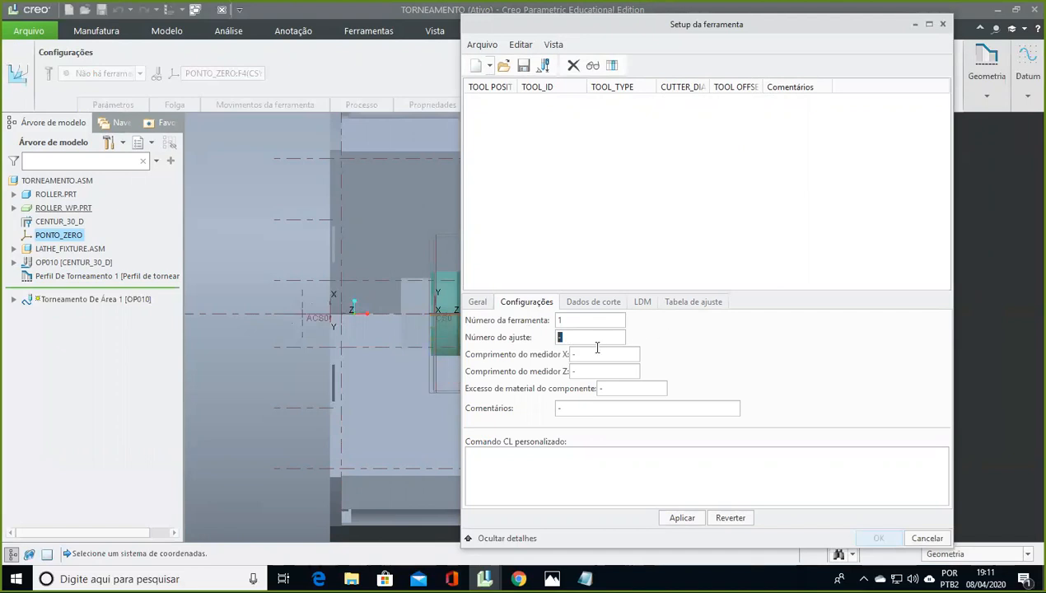
pyautogui.write('1')
# Step: Name the turning tool T0101 to match its tool and offset numbers
pyautogui.click(478, 301)
pyautogui.write('T0101')
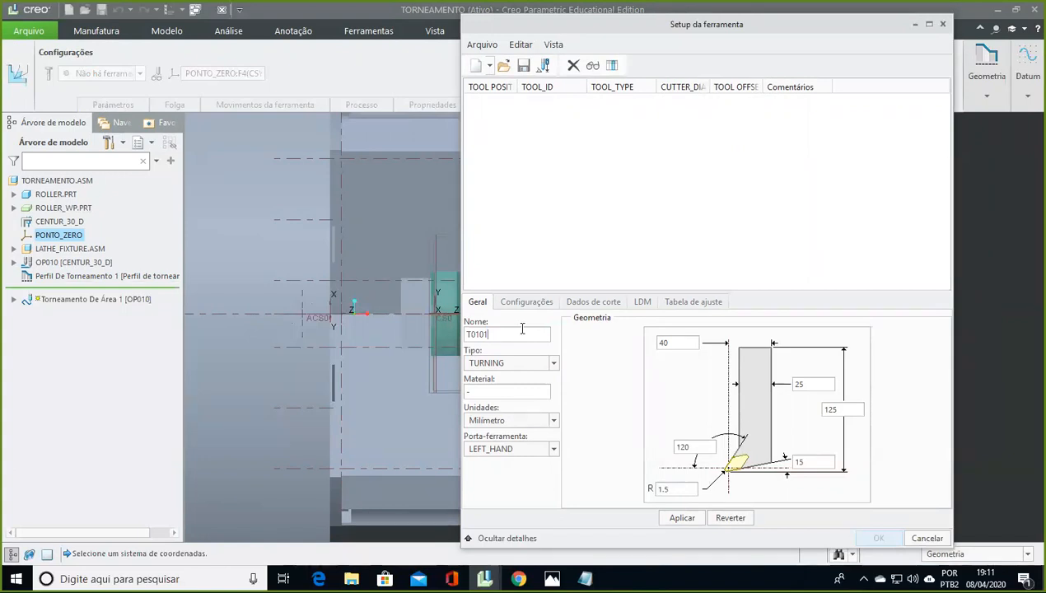
pyautogui.press('Left')
pyautogui.press('Left')
pyautogui.press('Left')
pyautogui.press('Left')
pyautogui.moveTo(501, 333); pyautogui.dragTo(452, 332)
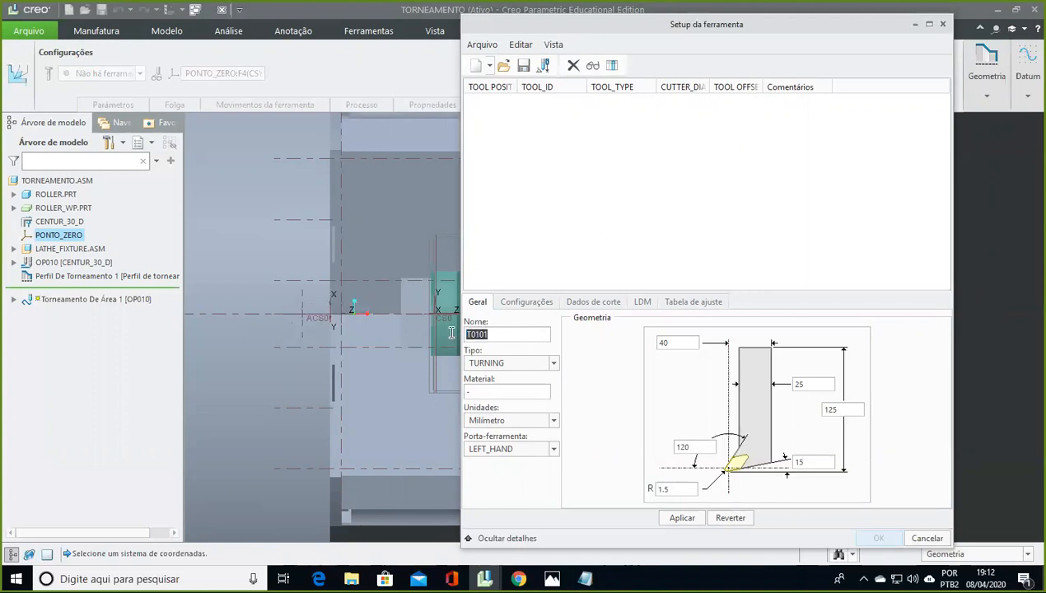
# Step: Recheck the numbering of tool T0101, add it to the tool list and accept the tool setup
pyautogui.click(520, 301)
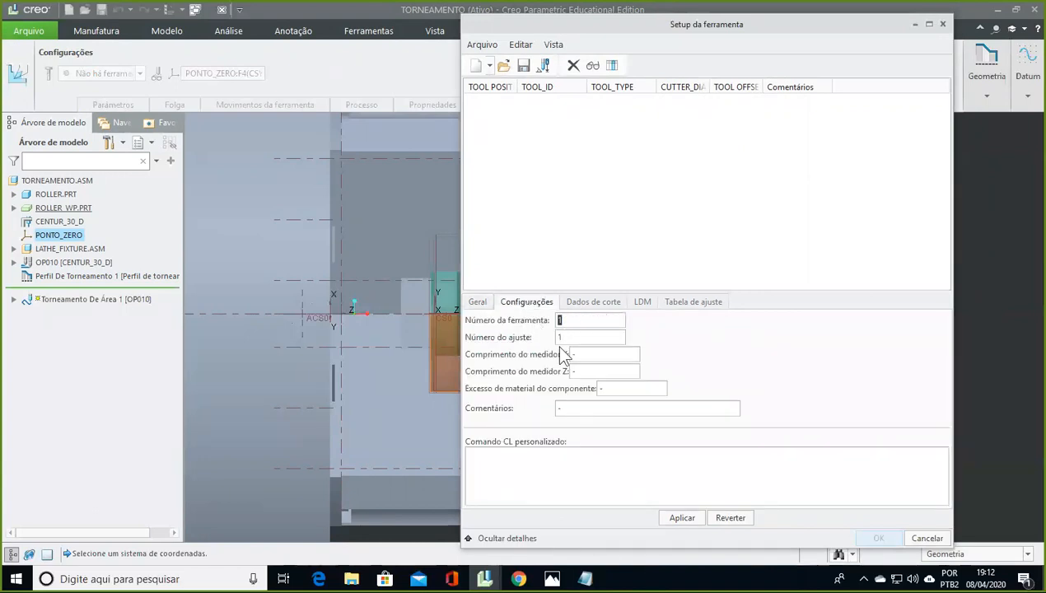
pyautogui.click(478, 302)
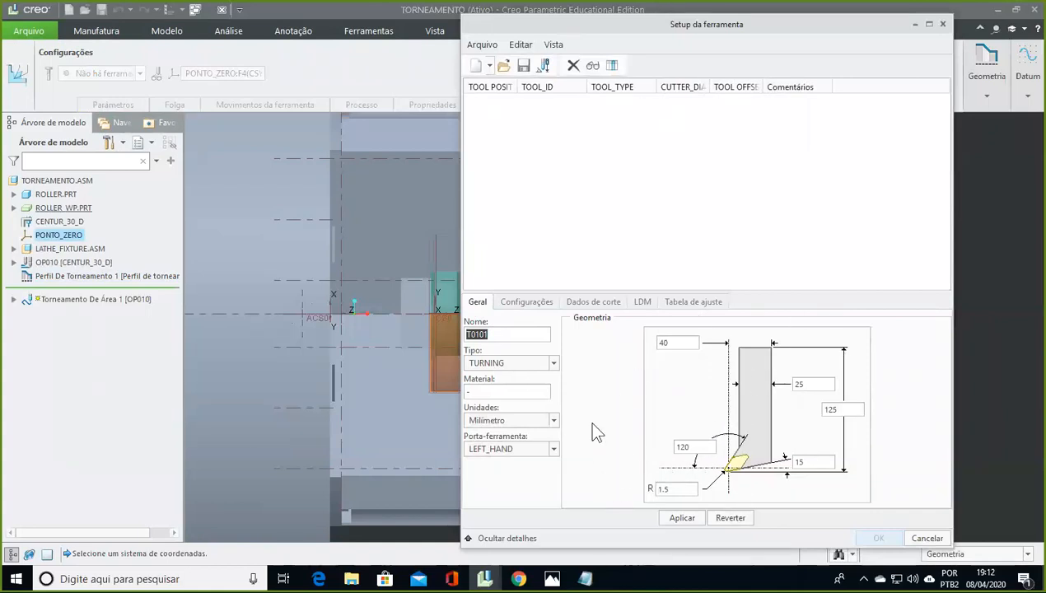
pyautogui.click(675, 523)
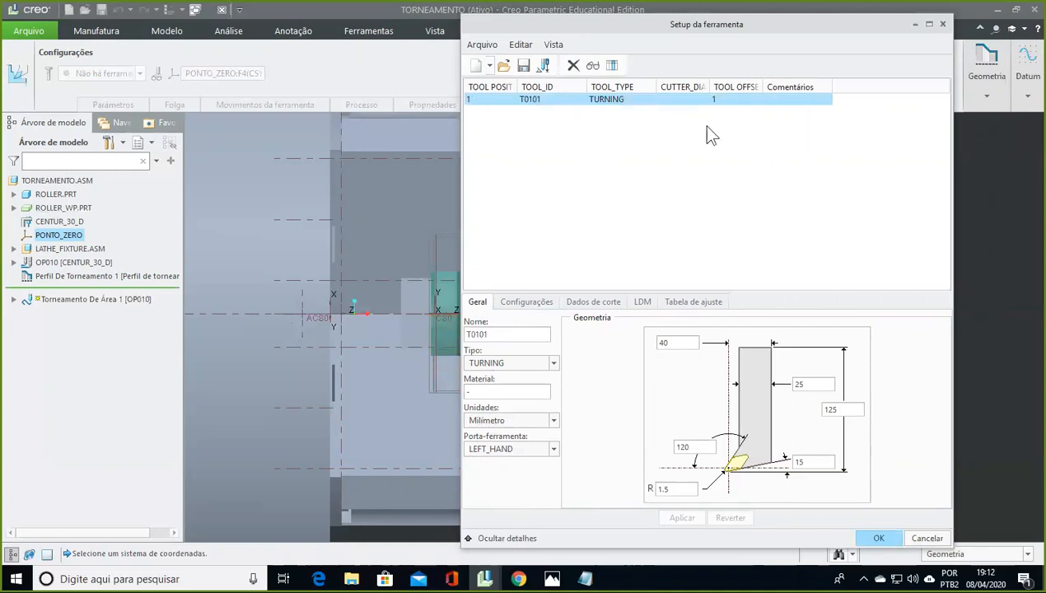
pyautogui.click(878, 539)
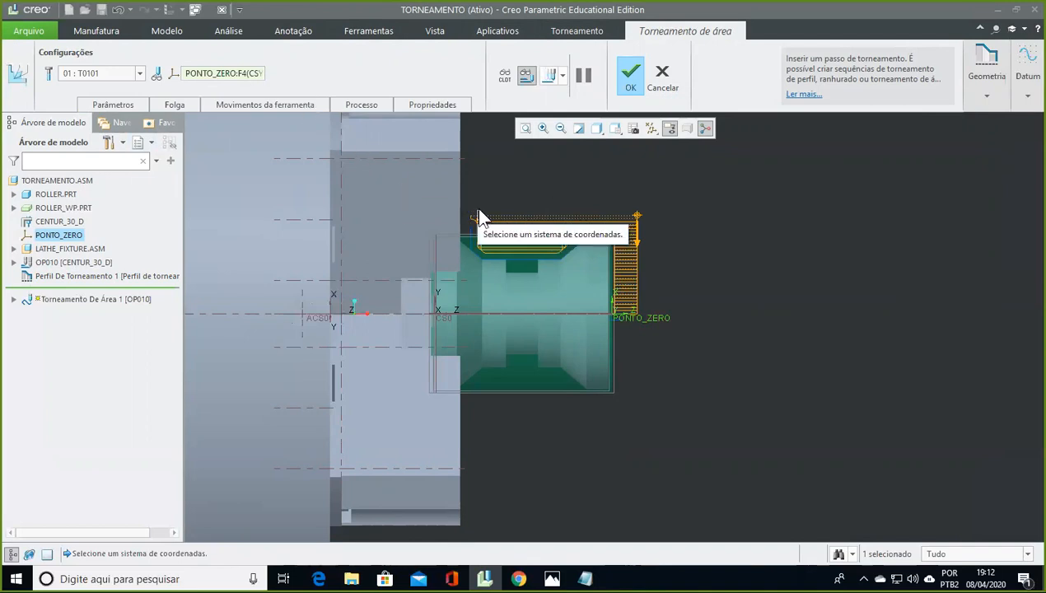
# Step: Open the area turning cut for editing and switch its end extension direction to X positive
pyautogui.scroll(-5, 476, 210)
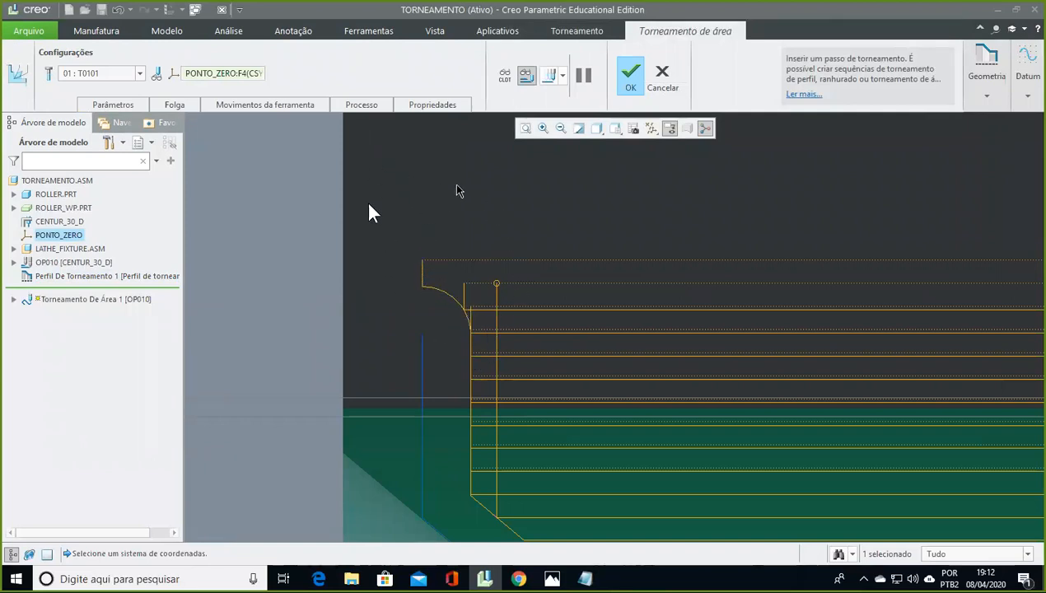
pyautogui.click(302, 106)
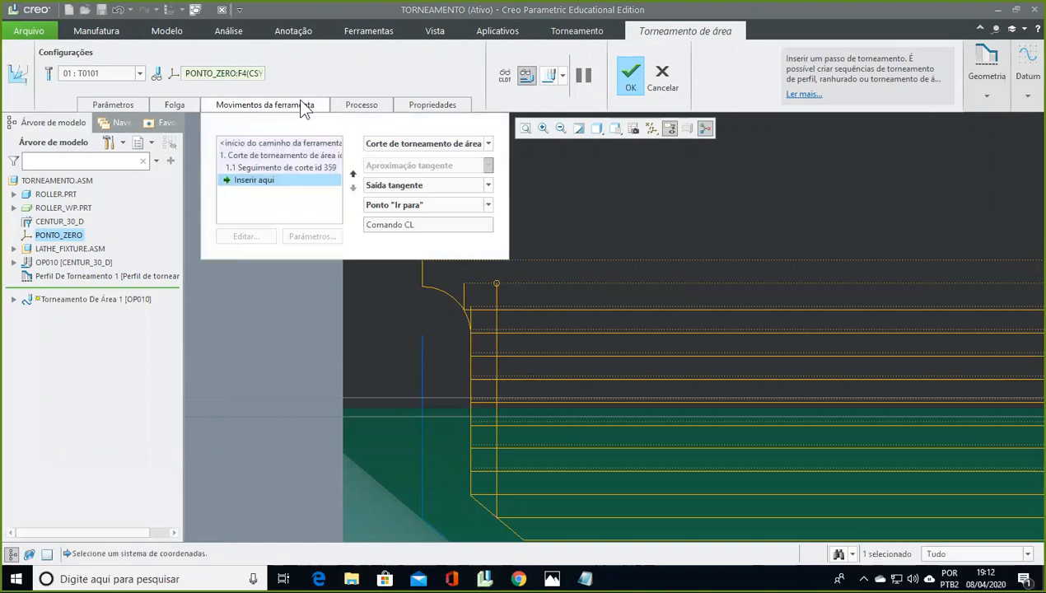
pyautogui.click(269, 155)
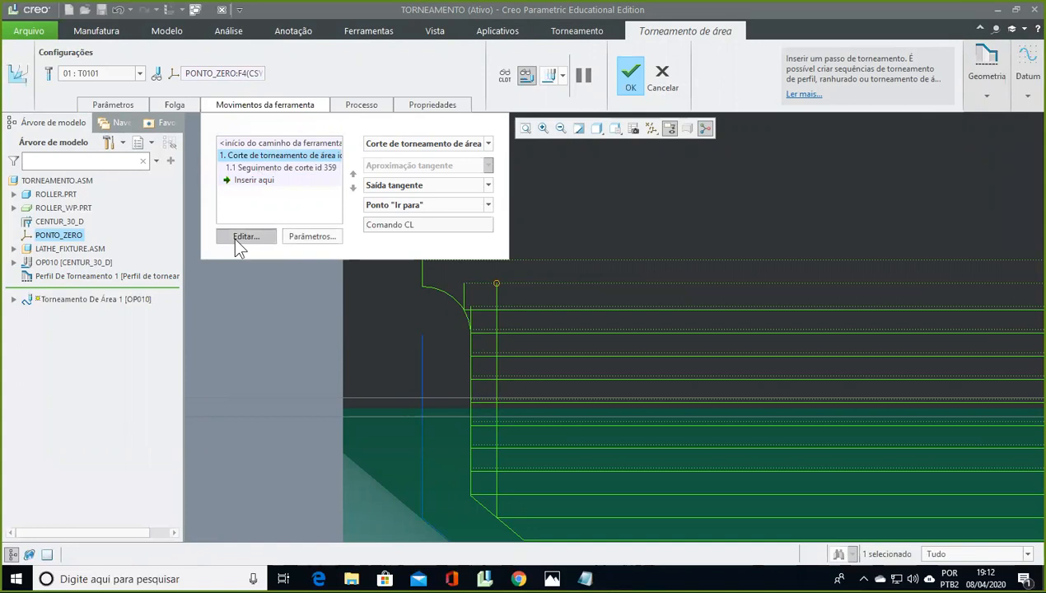
pyautogui.click(244, 237)
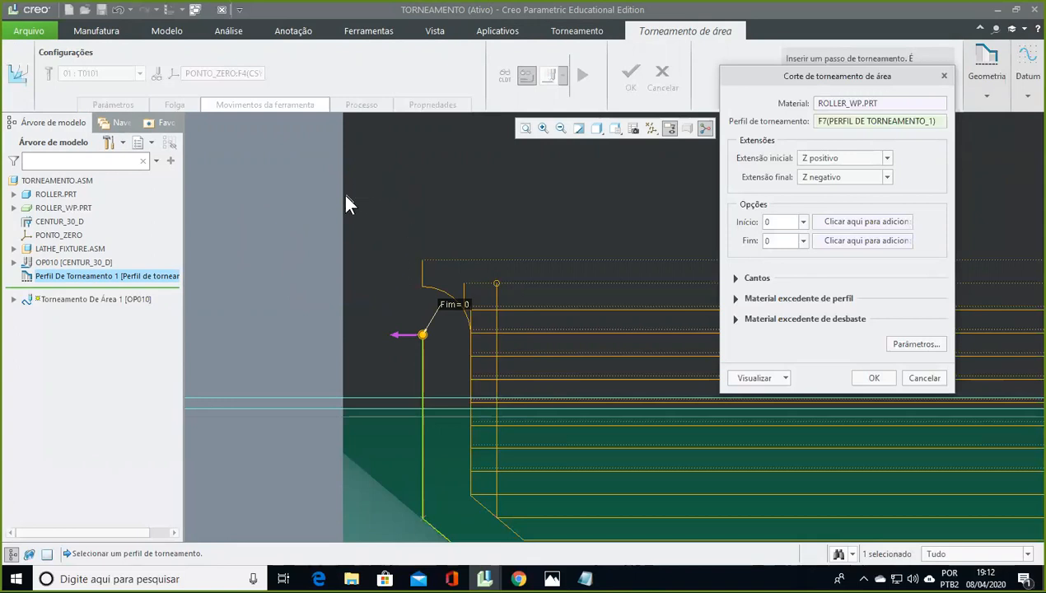
pyautogui.click(392, 339)
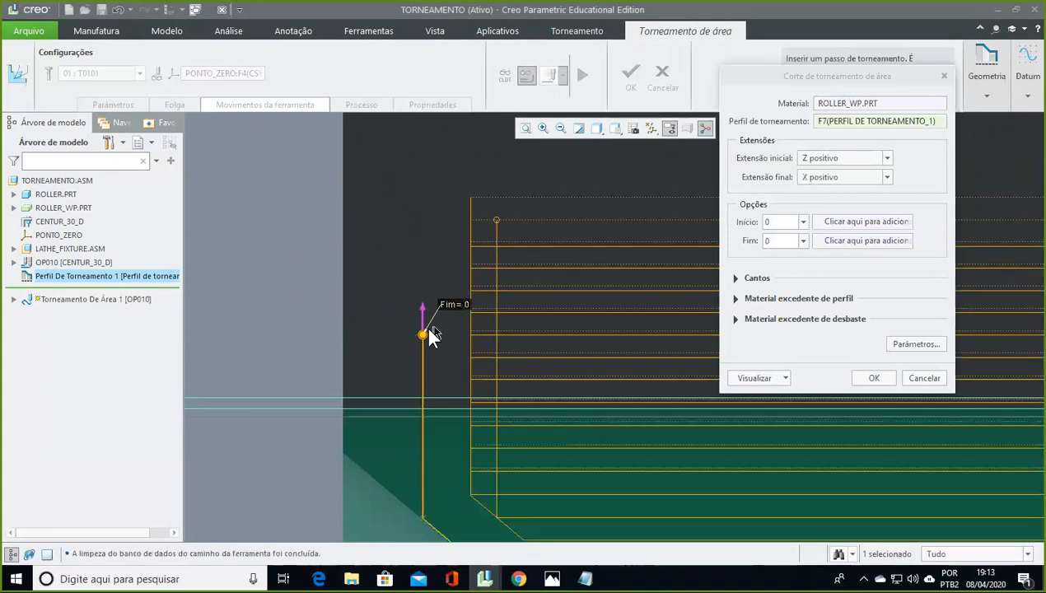
# Step: Try the Z positive and Z negative directions for the cut's end extension
pyautogui.click(813, 177)
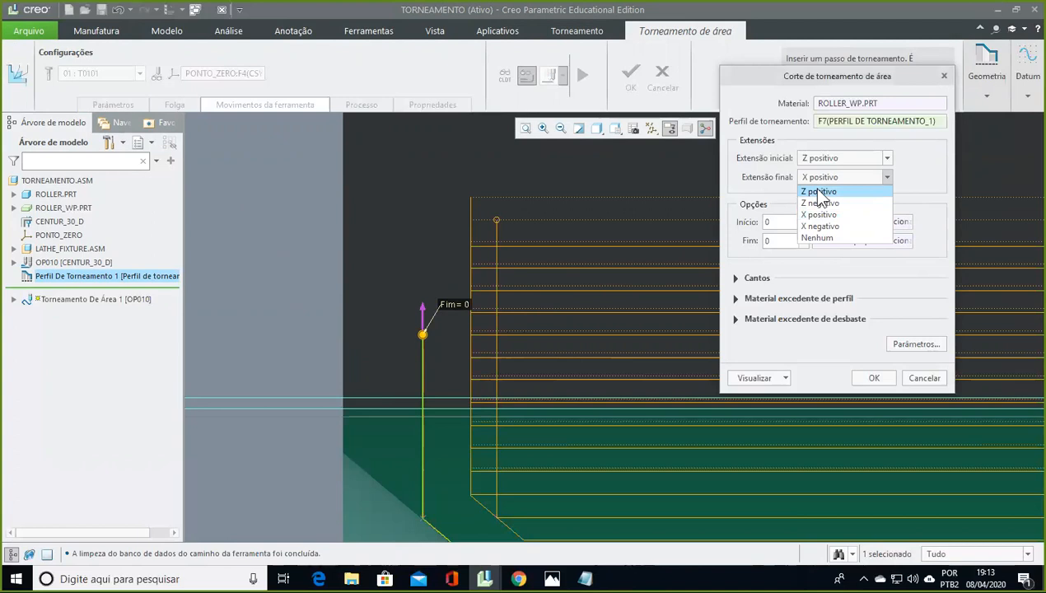
pyautogui.click(817, 193)
pyautogui.click(815, 177)
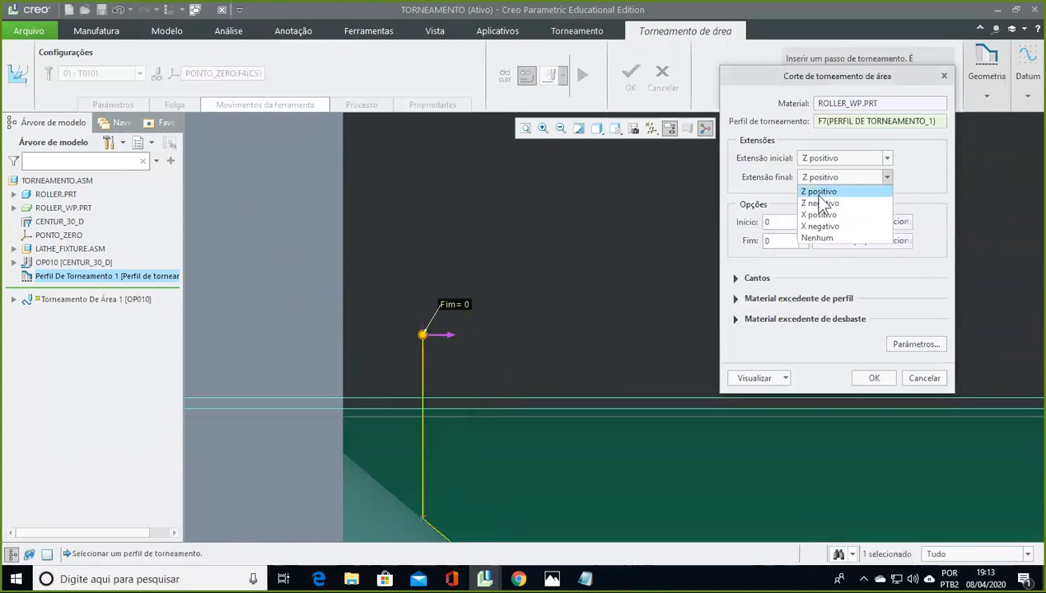
pyautogui.click(819, 203)
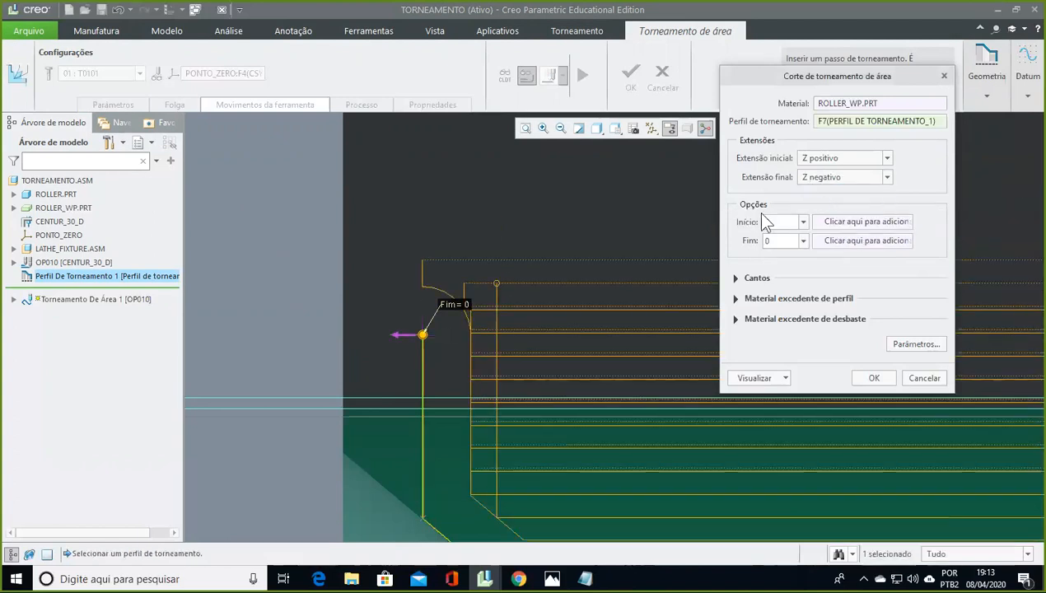
# Step: Set the cut's end extension to X positive and accept the area turning cut
pyautogui.click(822, 176)
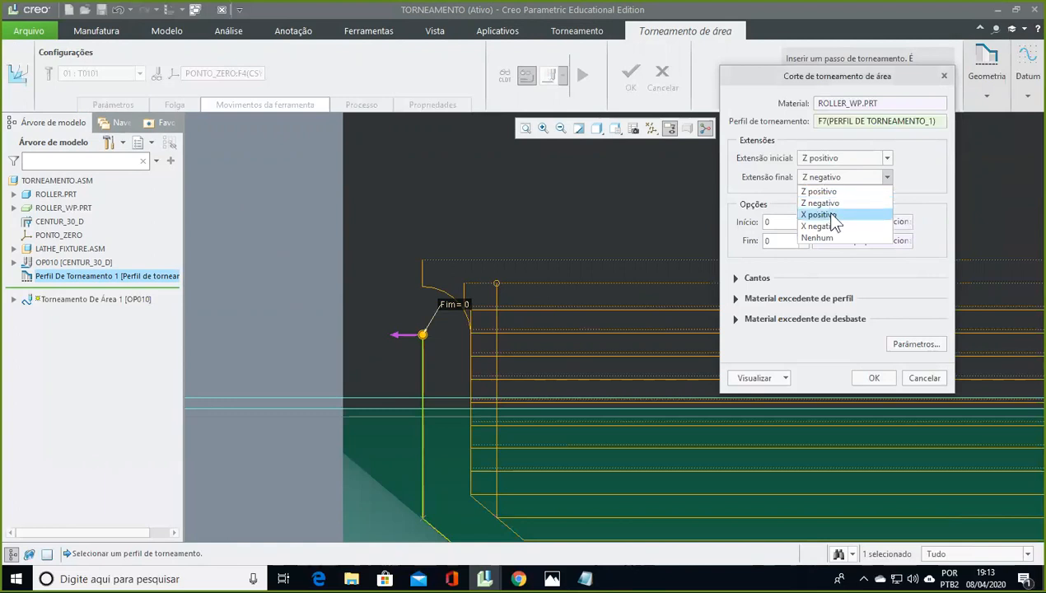
pyautogui.click(819, 215)
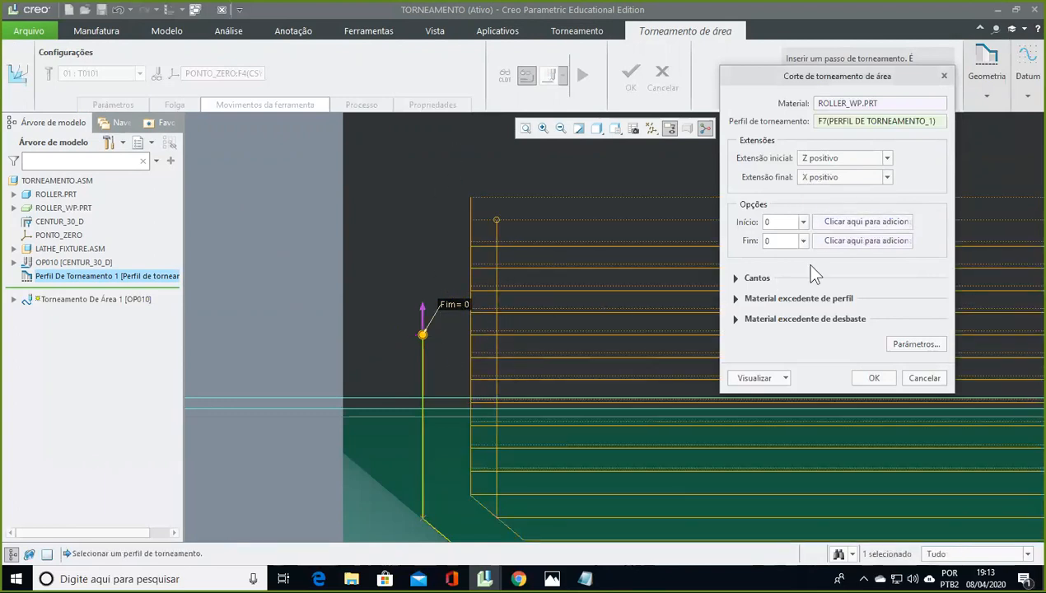
pyautogui.scroll(-5, 672, 358)
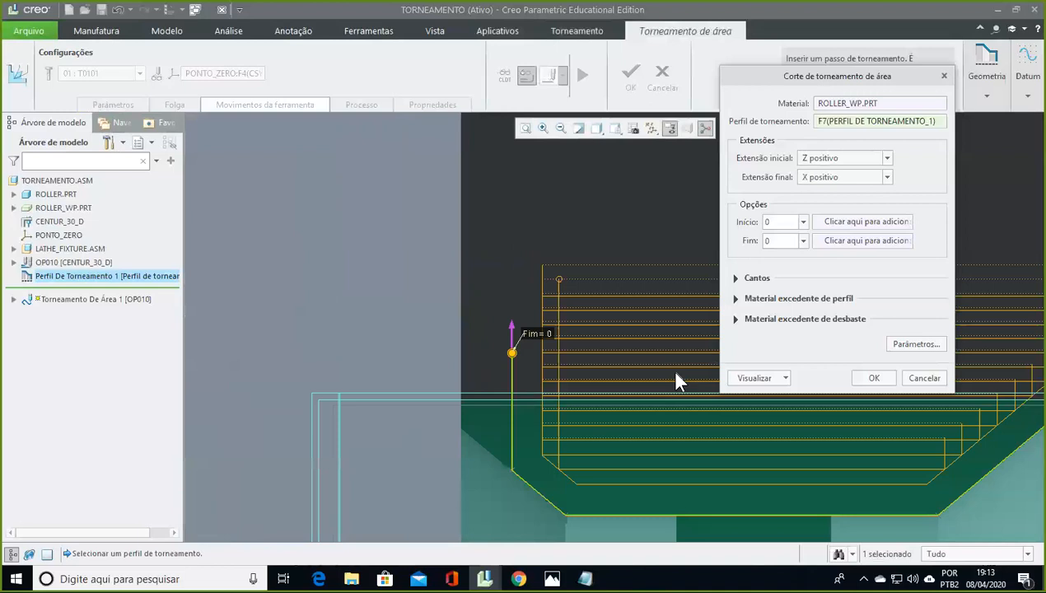
pyautogui.keyDown('shift'); pyautogui.moveTo(668, 277); pyautogui.dragTo(339, 180, button='middle'); pyautogui.keyUp('shift')
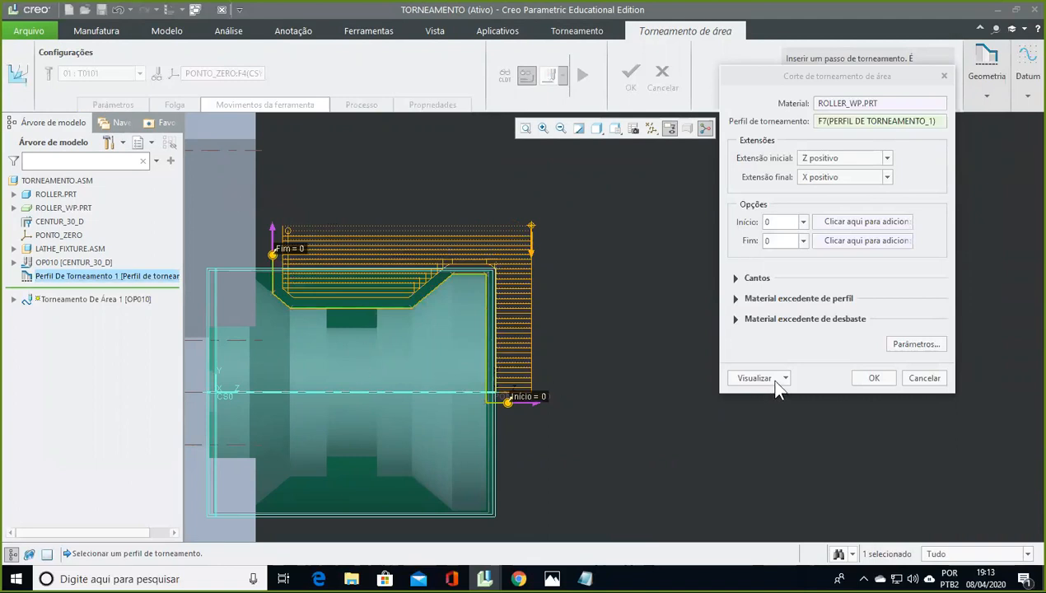
pyautogui.click(873, 376)
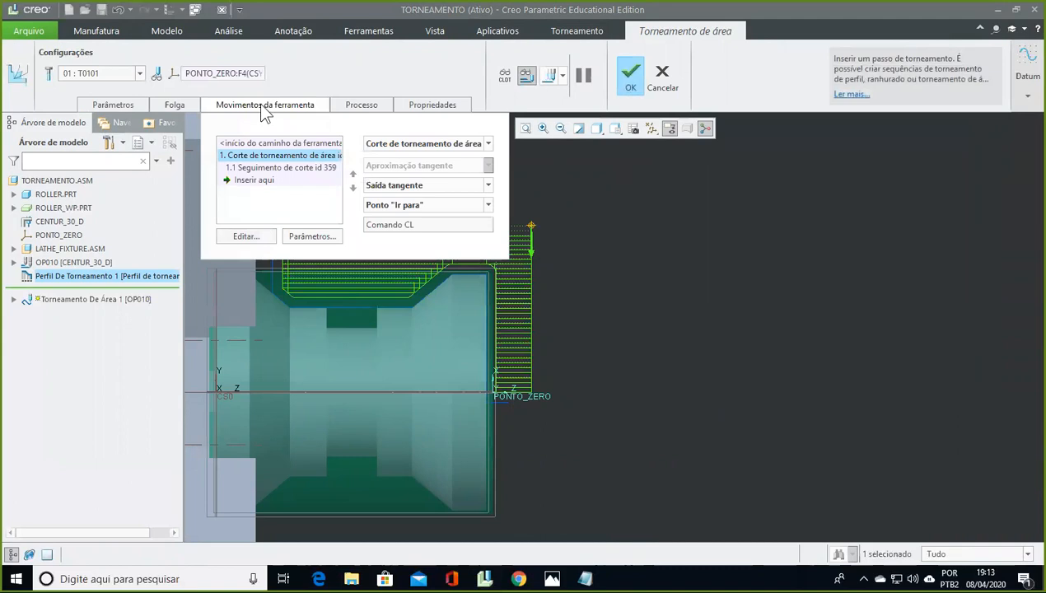
pyautogui.click(261, 105)
# Step: Switch to Notepad to review the notes on tool and cutting parameters, and return to the turning step's parameters in Creo
pyautogui.click(105, 104)
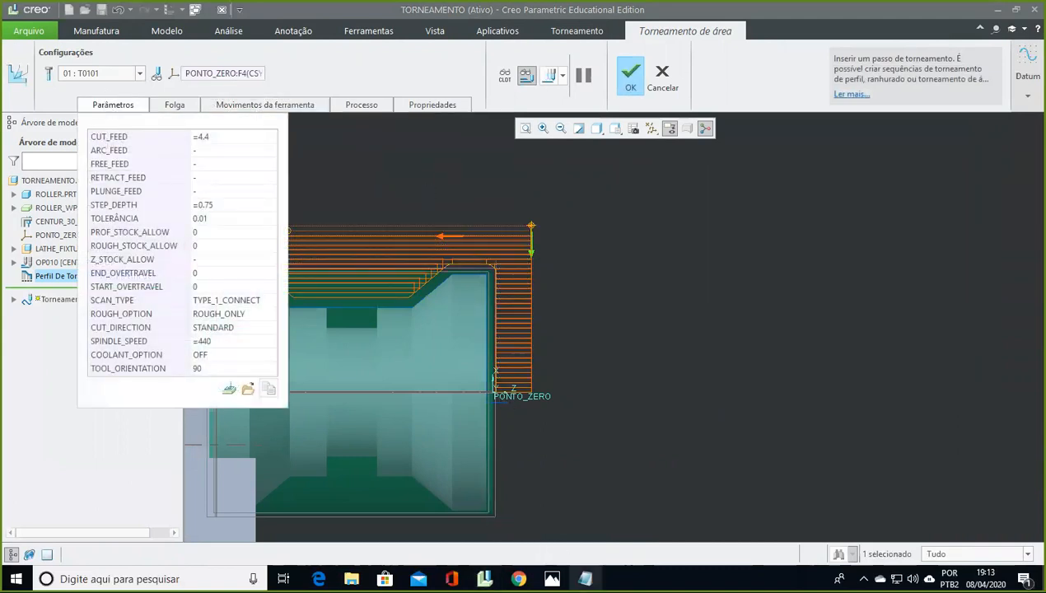
pyautogui.click(584, 576)
pyautogui.doubleClick(369, 339)
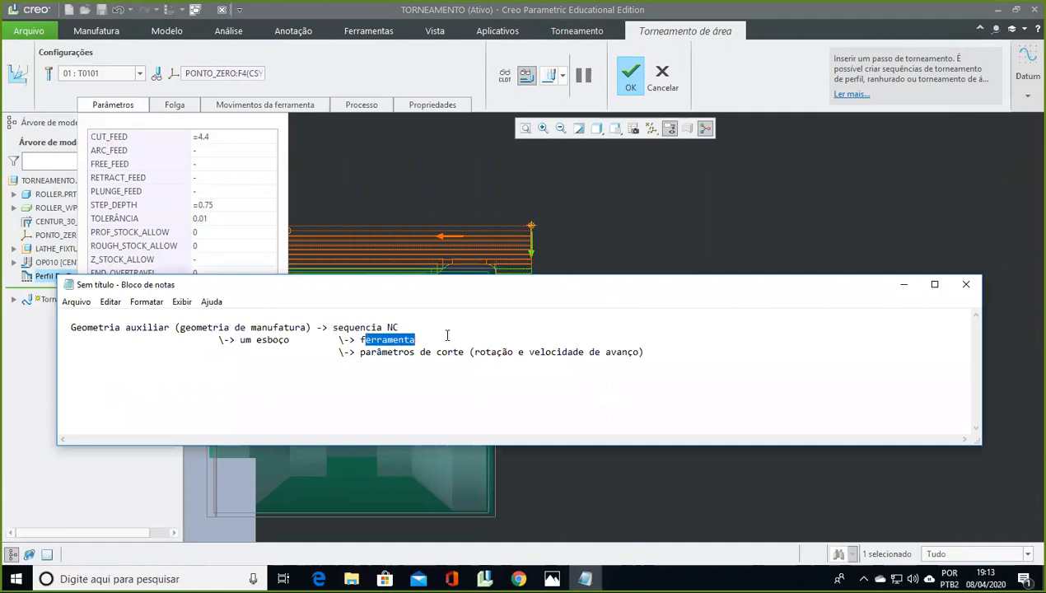
pyautogui.moveTo(364, 352); pyautogui.dragTo(436, 352)
pyautogui.click(197, 106)
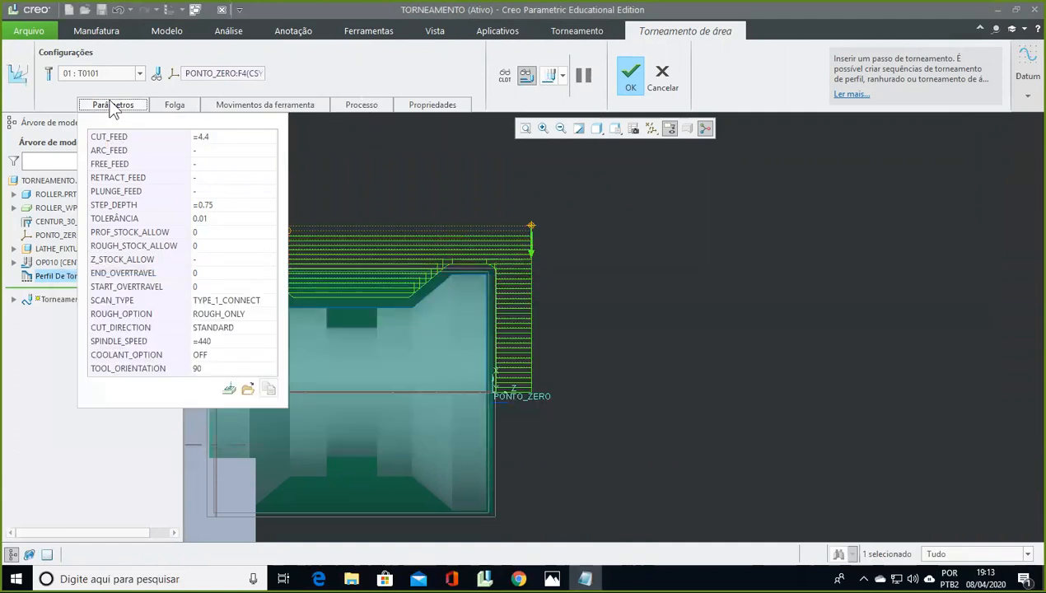
pyautogui.click(118, 107)
pyautogui.click(115, 108)
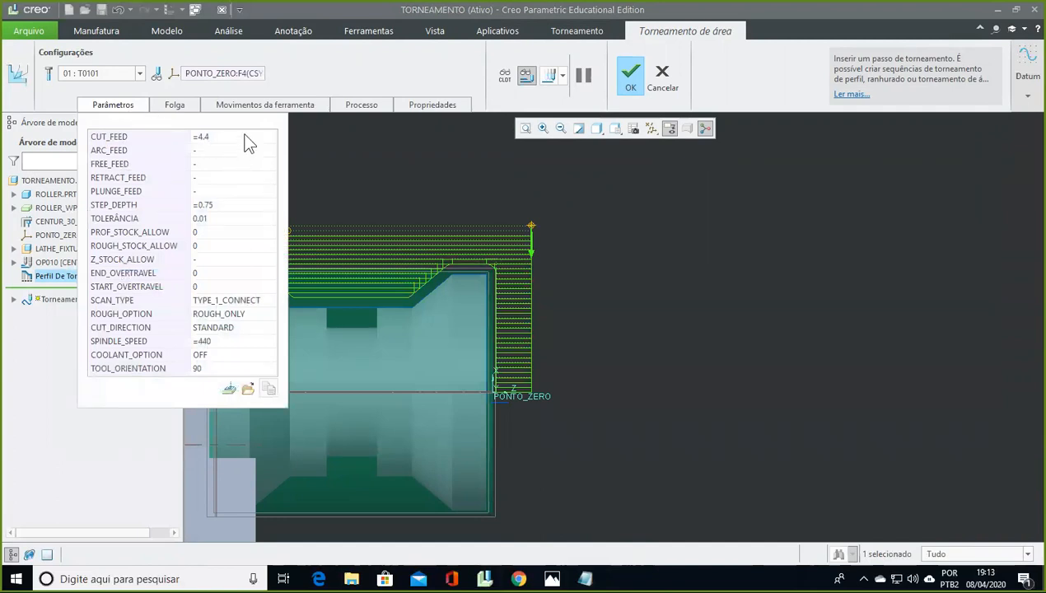
# Step: Examine the formulas that define CUT_FEED, STEP_DEPTH and SPINDLE_SPEED in the turning step
pyautogui.click(220, 137)
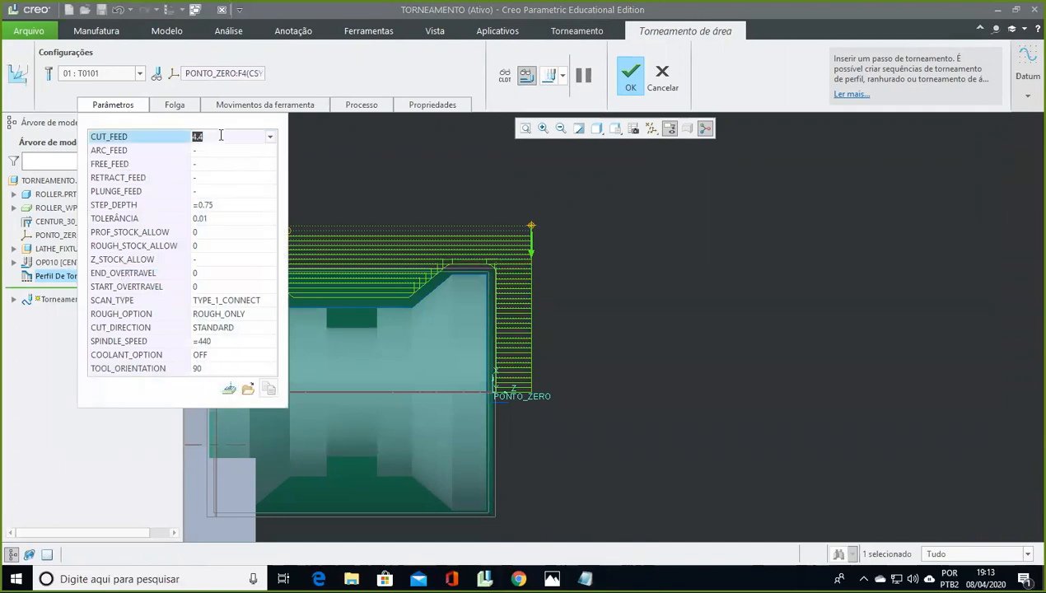
pyautogui.click(269, 137)
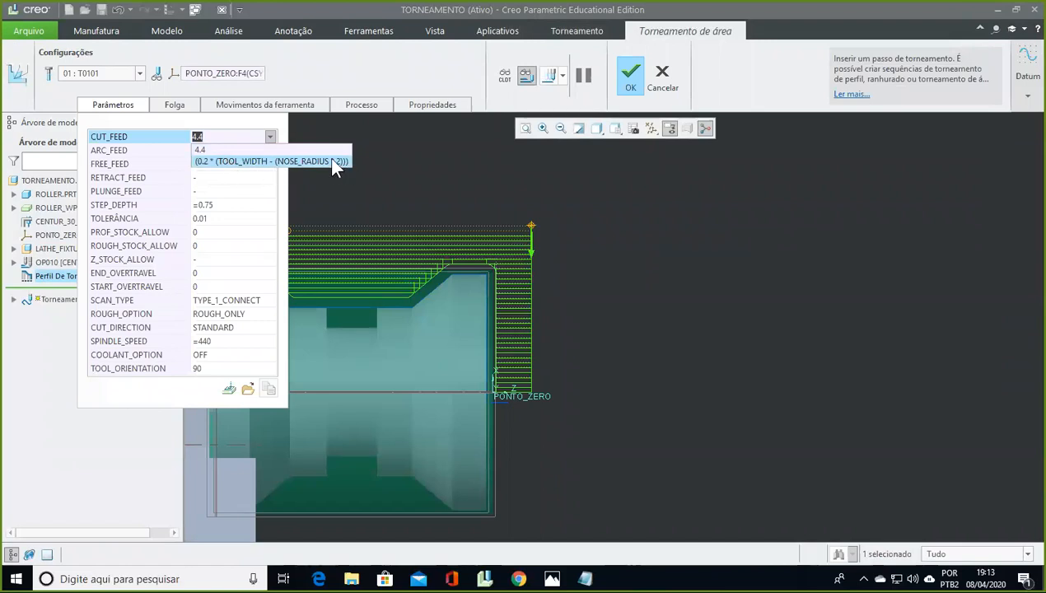
pyautogui.click(194, 149)
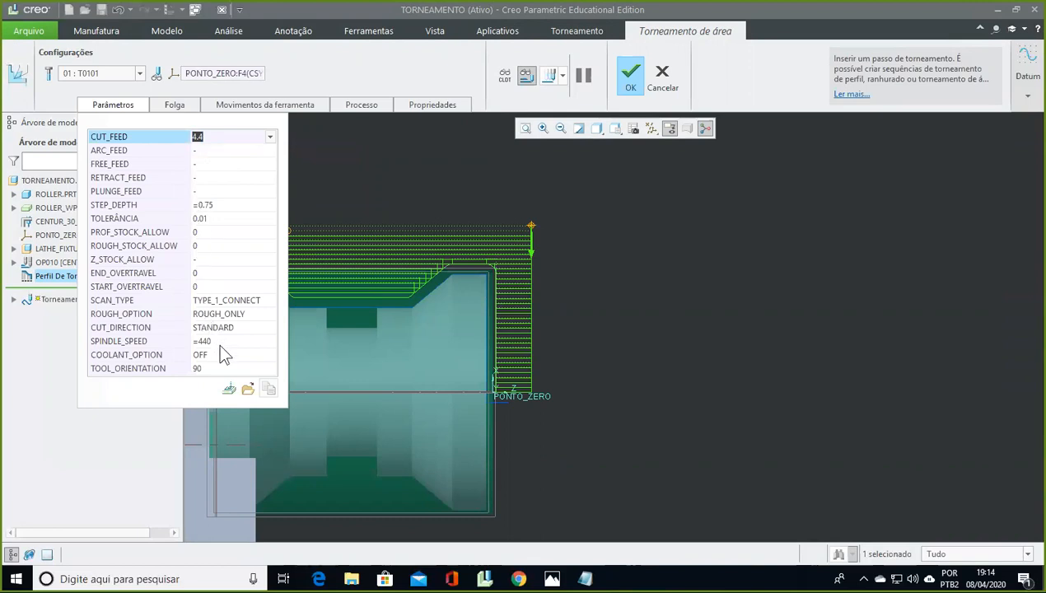
pyautogui.click(255, 205)
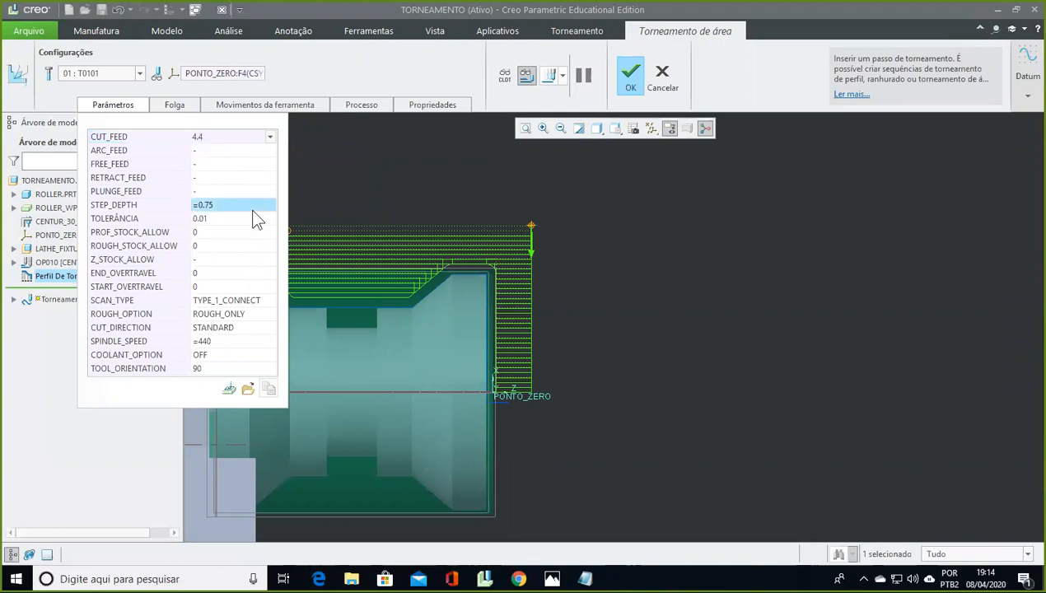
pyautogui.click(270, 205)
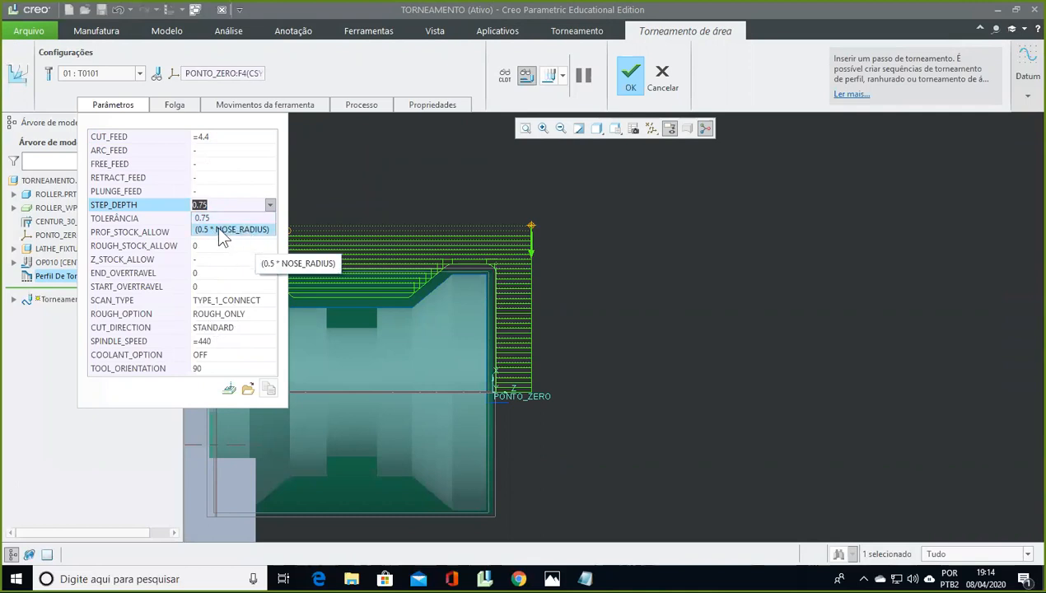
pyautogui.click(230, 197)
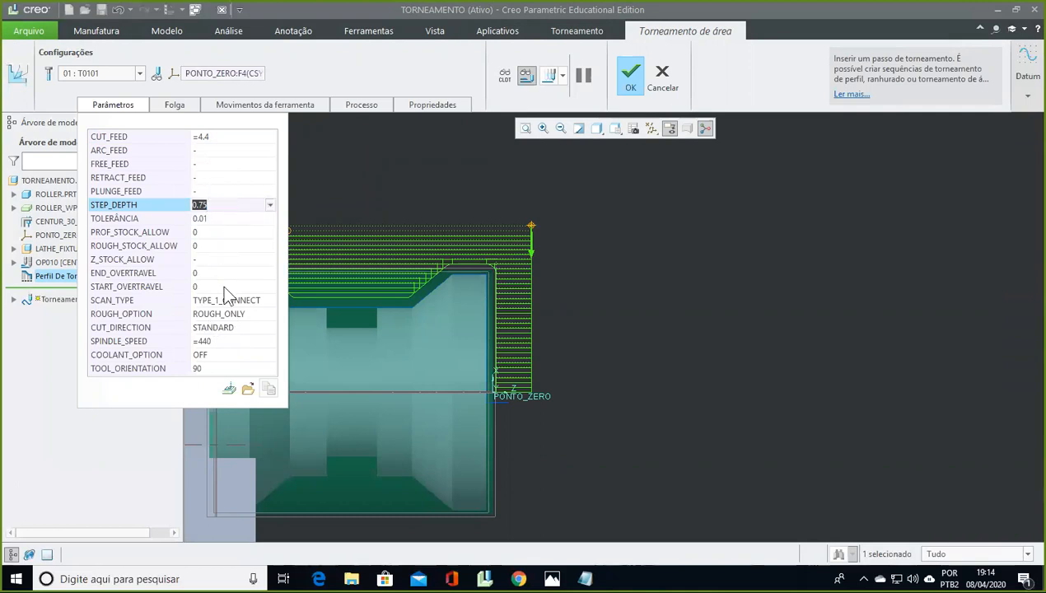
pyautogui.click(239, 341)
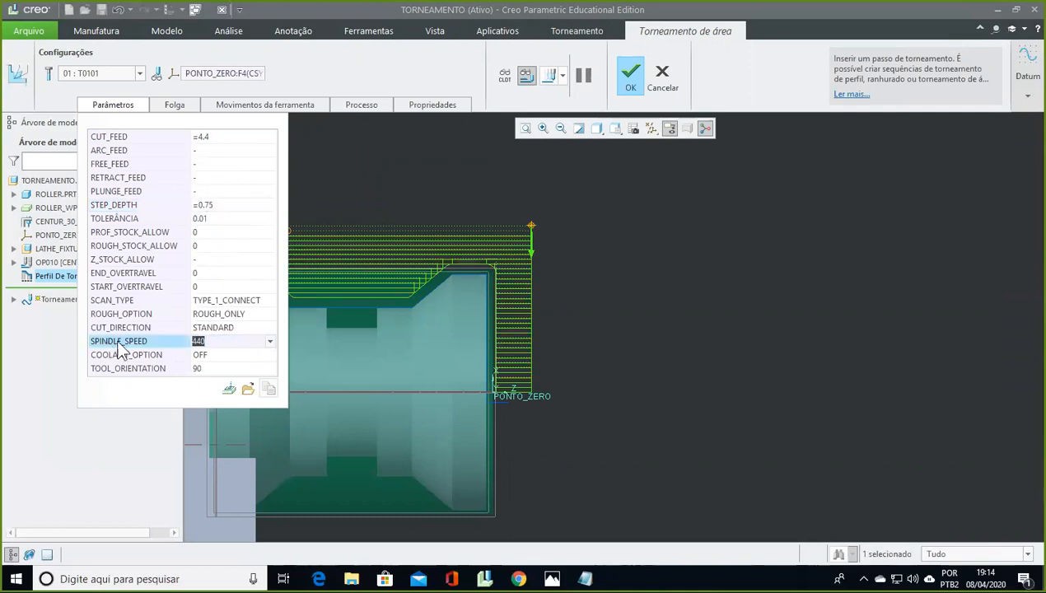
pyautogui.click(270, 341)
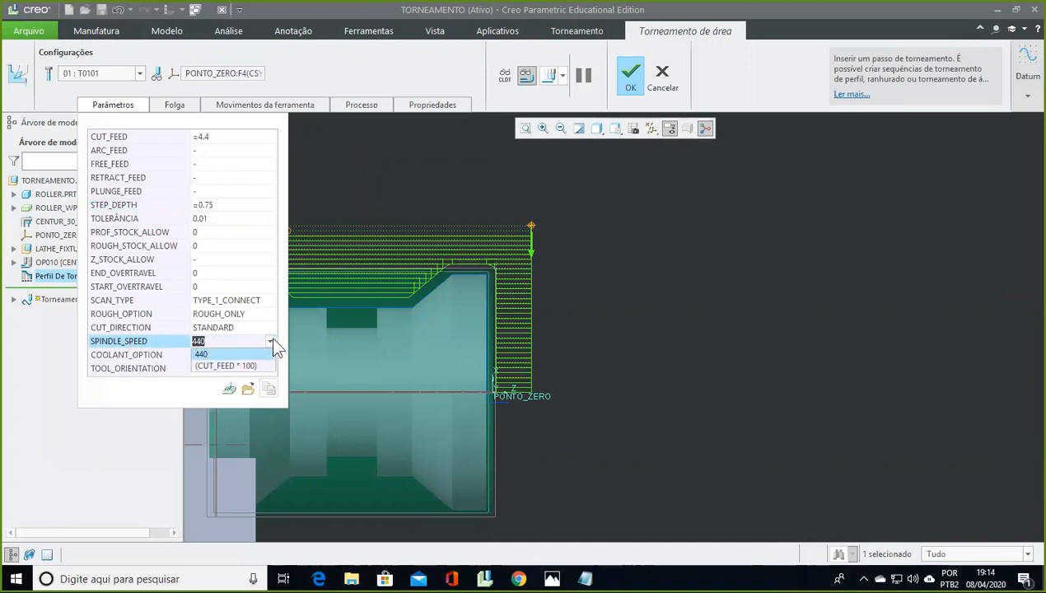
# Step: Recheck the CUT_FEED value and read the parameter's description against the tool path
pyautogui.click(243, 141)
pyautogui.click(250, 137)
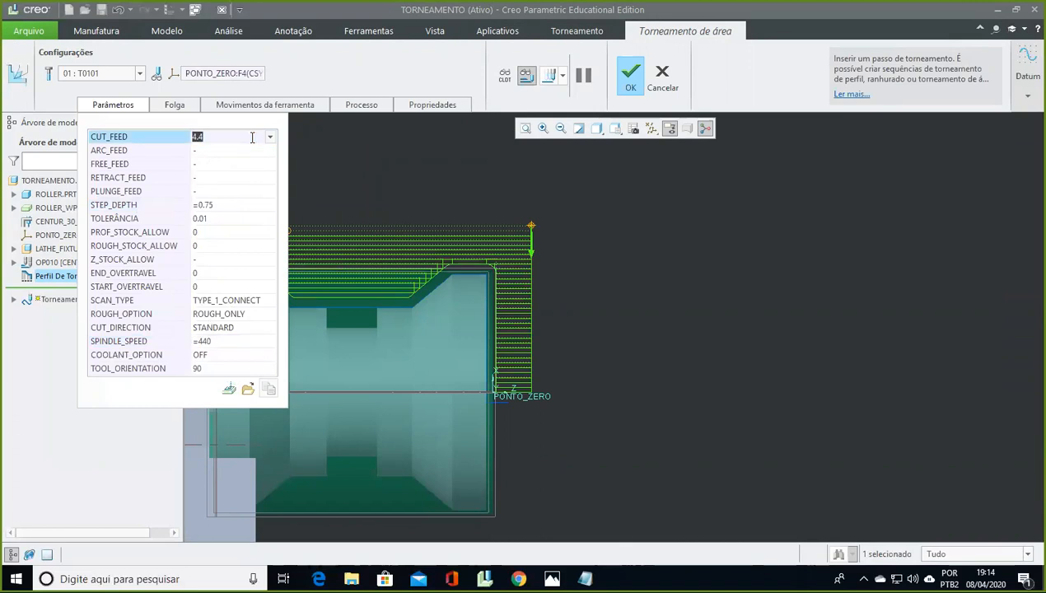
pyautogui.click(246, 174)
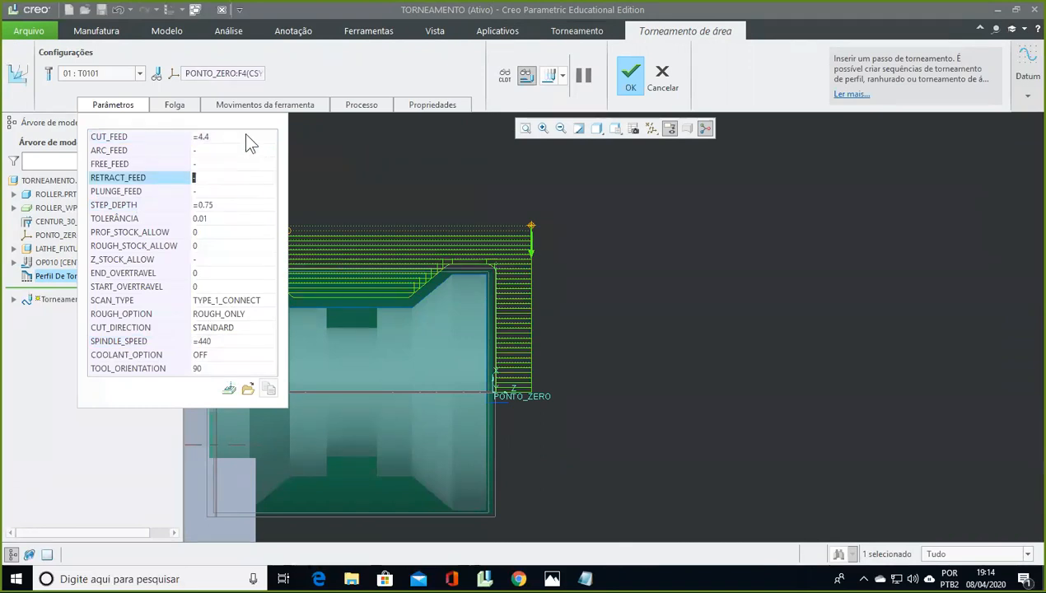
pyautogui.click(244, 136)
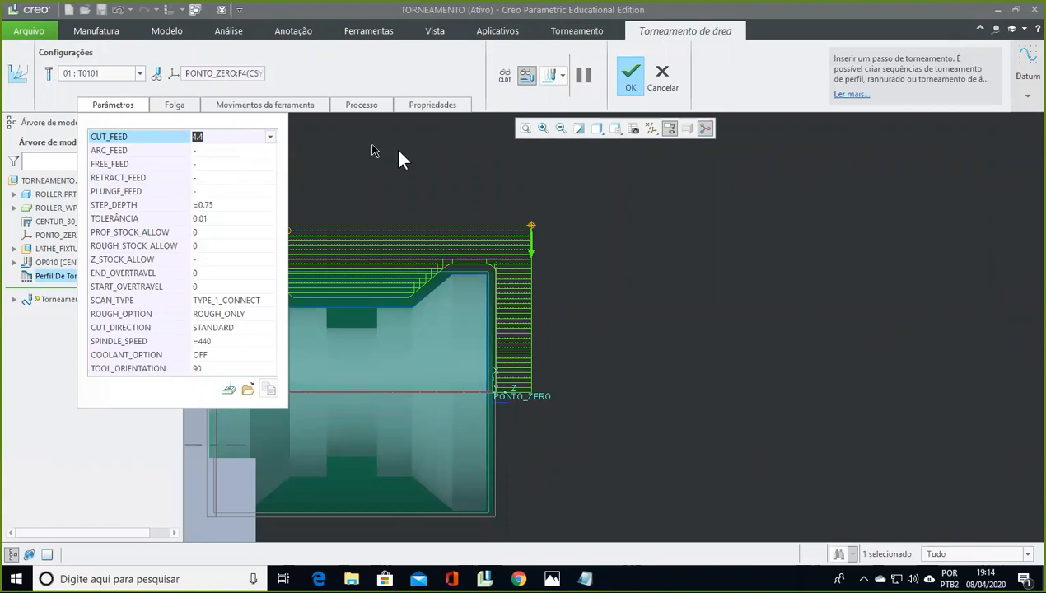
pyautogui.moveTo(626, 377); pyautogui.dragTo(803, 365, button='middle')
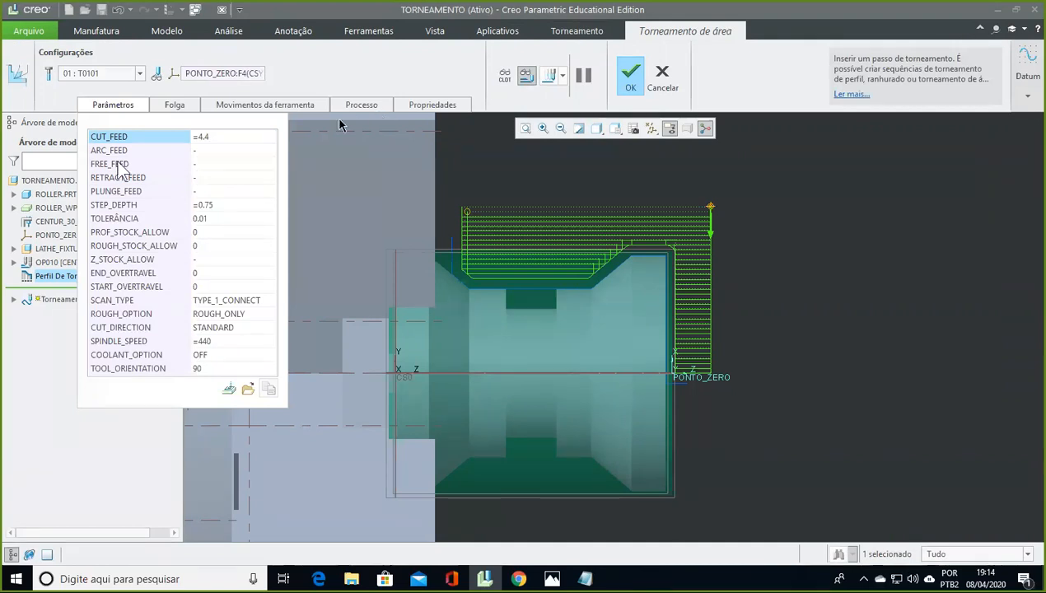
pyautogui.moveTo(214, 132)
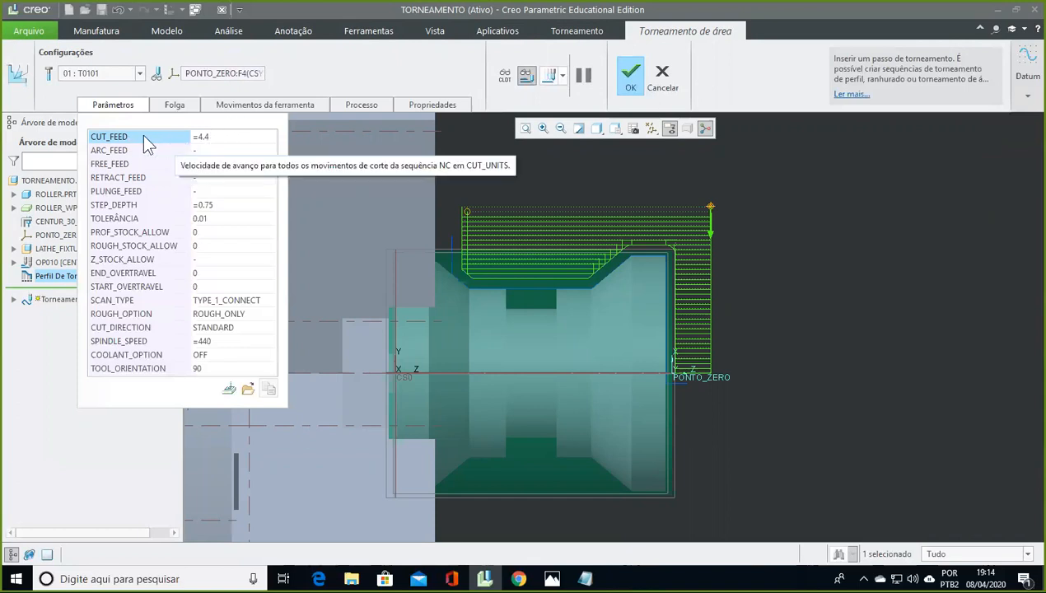
pyautogui.click(219, 132)
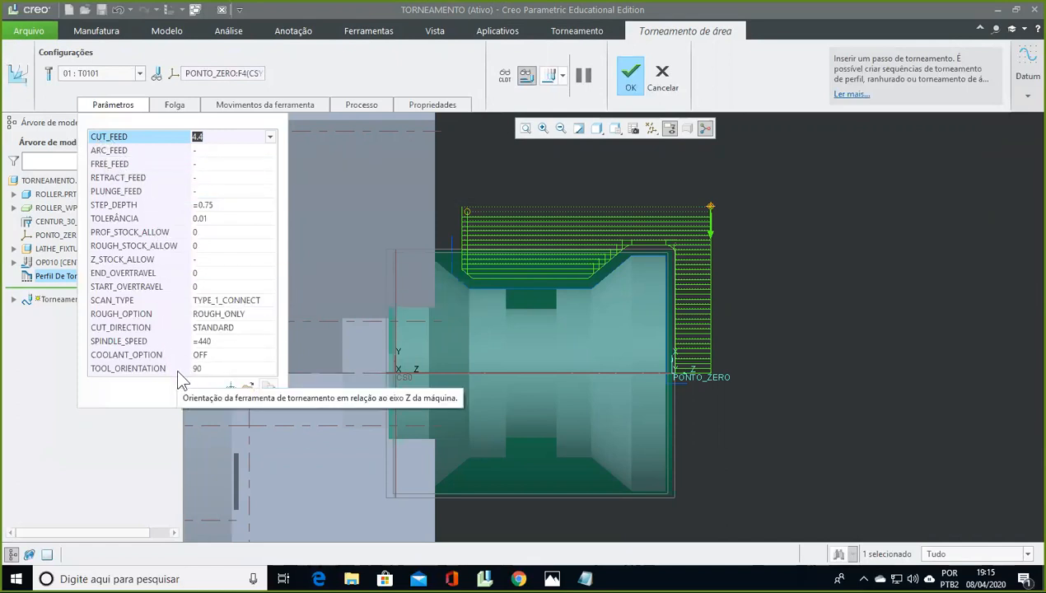
# Step: Check the FEED_UNITS setting in the complete parameter list of the turning sequence, and leave the list
pyautogui.click(229, 389)
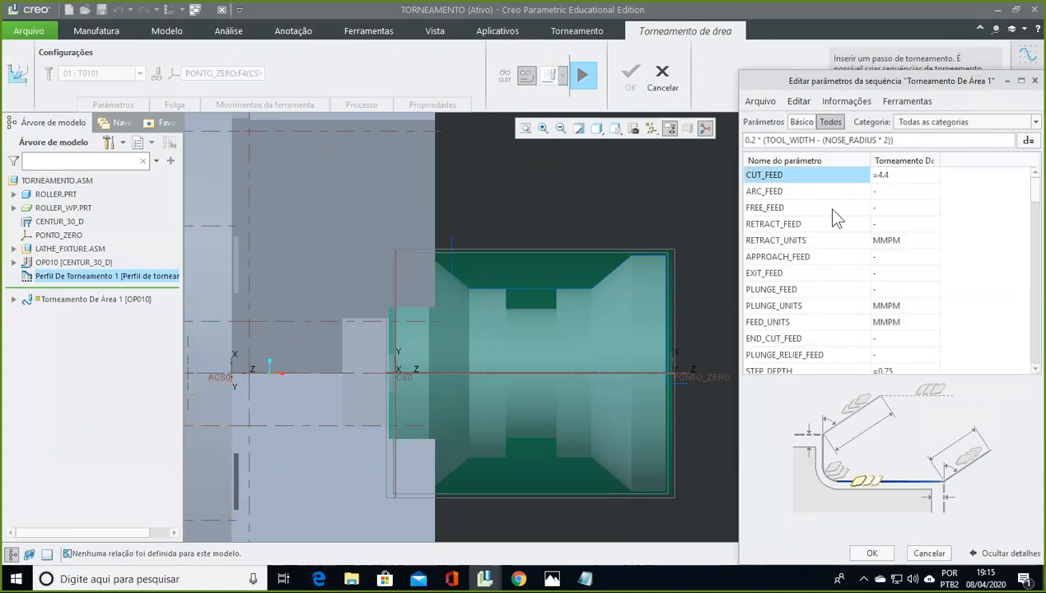
pyautogui.click(830, 122)
pyautogui.click(775, 328)
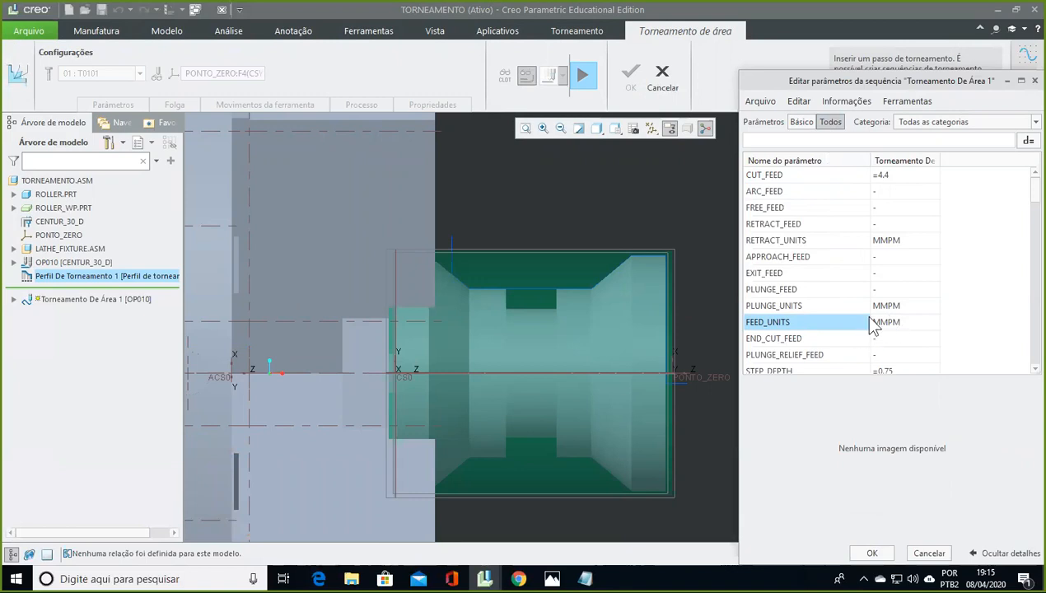
pyautogui.click(1035, 80)
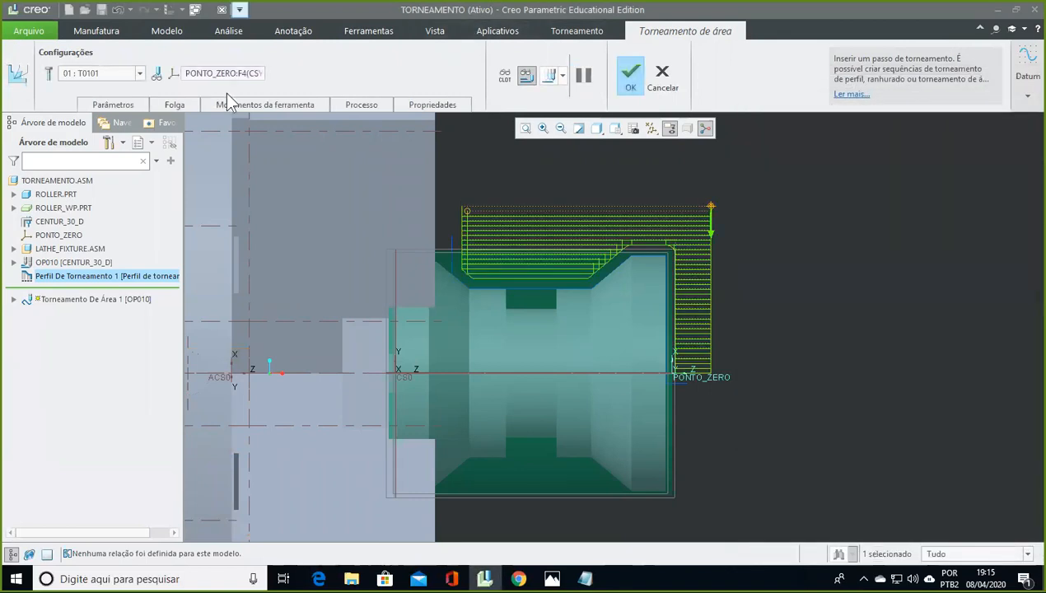
# Step: Set CUT_FEED to 100 in the area turning step's parameters
pyautogui.click(127, 104)
pyautogui.click(223, 135)
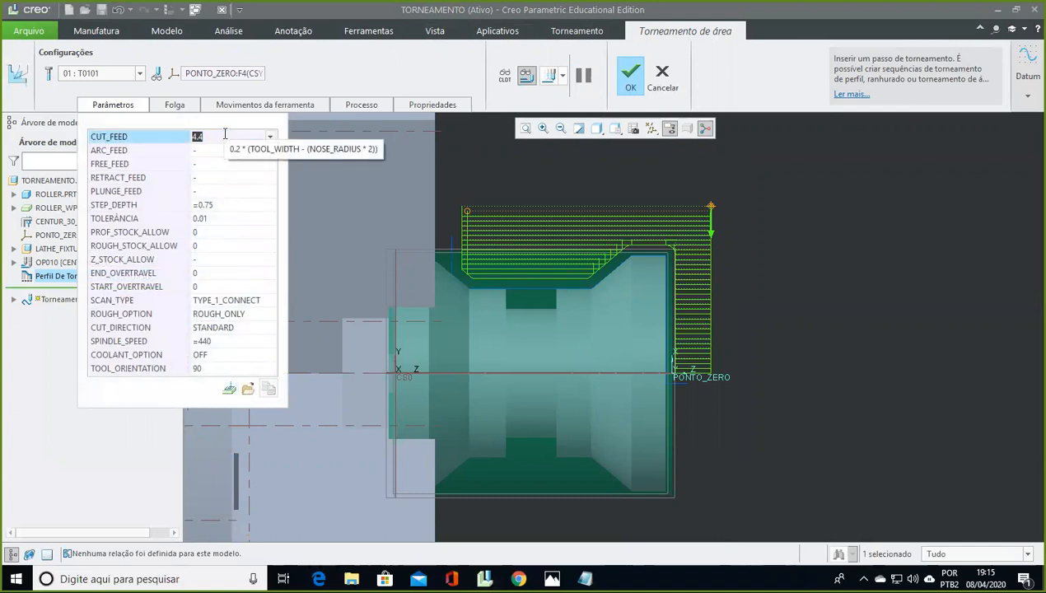
pyautogui.write('100')
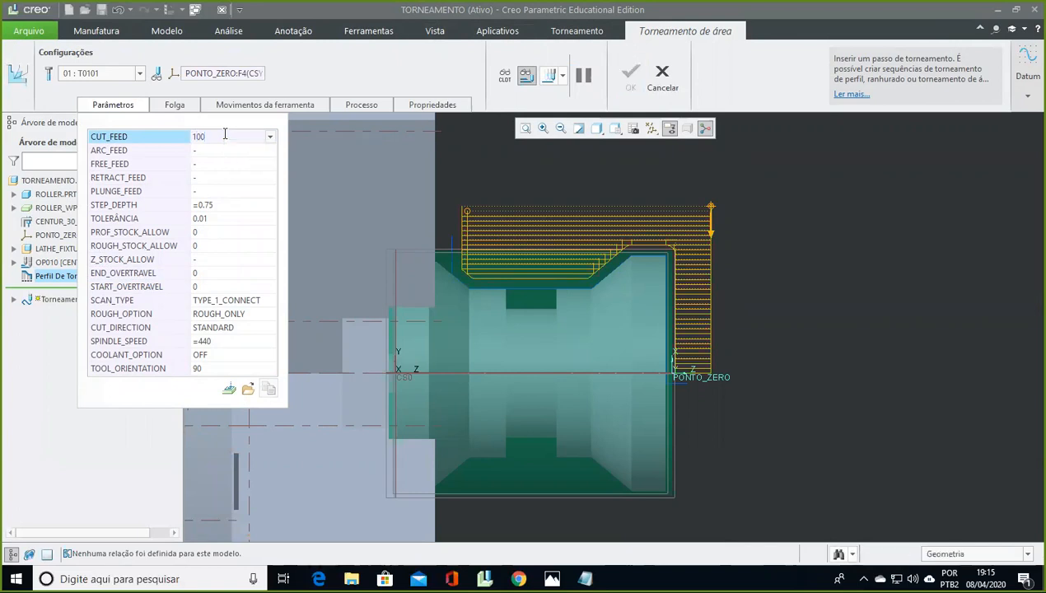
pyautogui.press('Return')
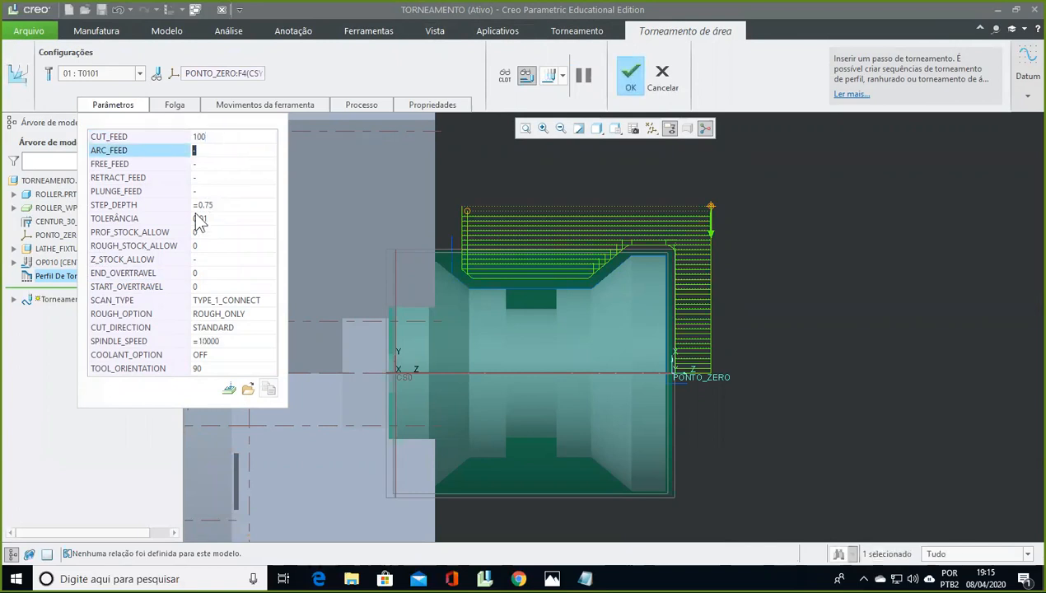
# Step: Set the turning step's STEP_DEPTH to 1 and SPINDLE_SPEED to 1000
pyautogui.click(224, 205)
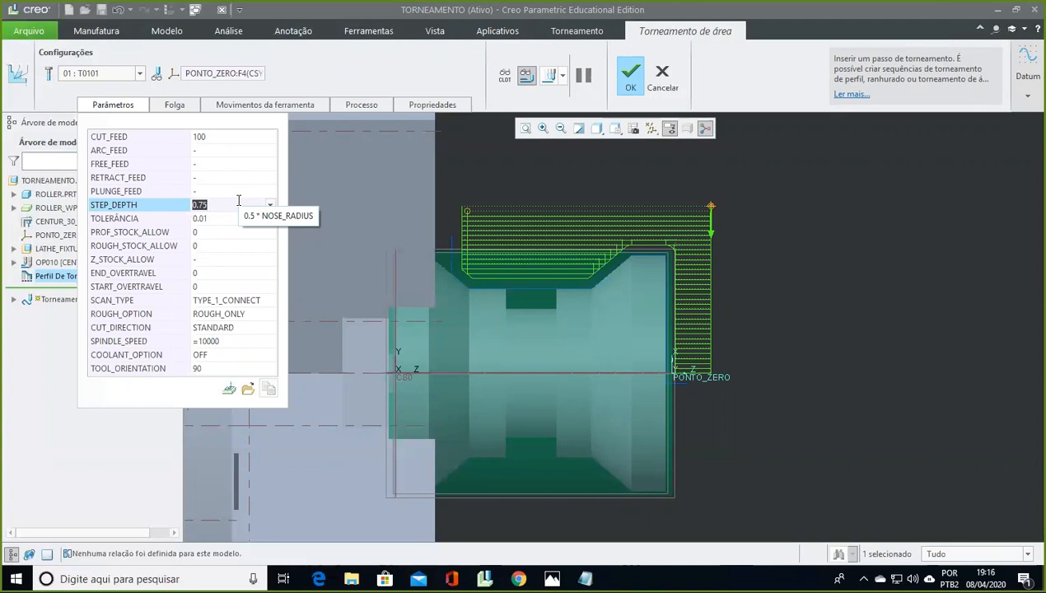
pyautogui.write('1')
pyautogui.press('Return')
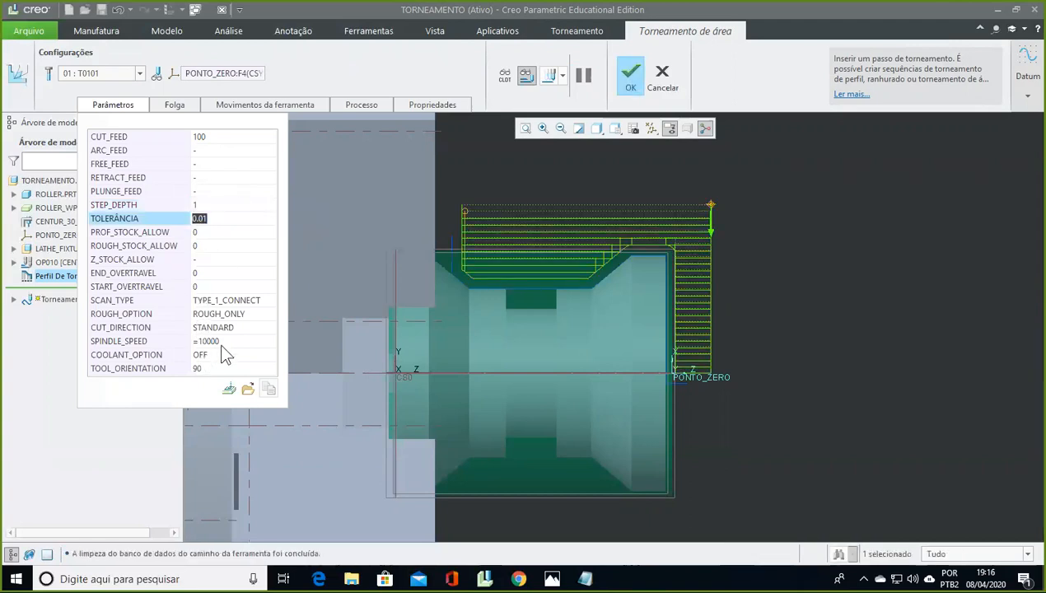
pyautogui.click(225, 341)
pyautogui.write('1000')
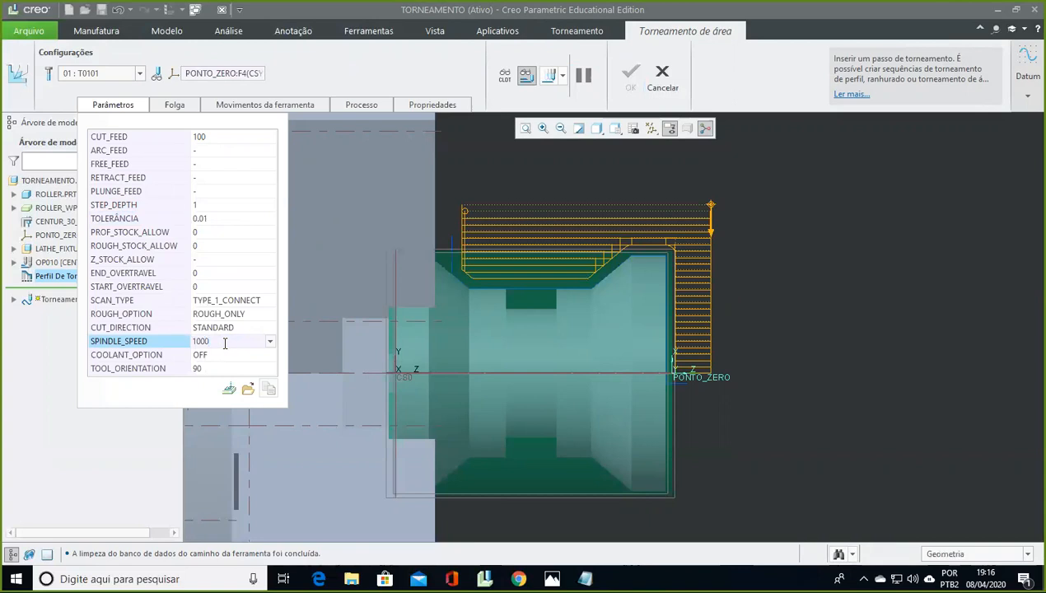
pyautogui.press('Return')
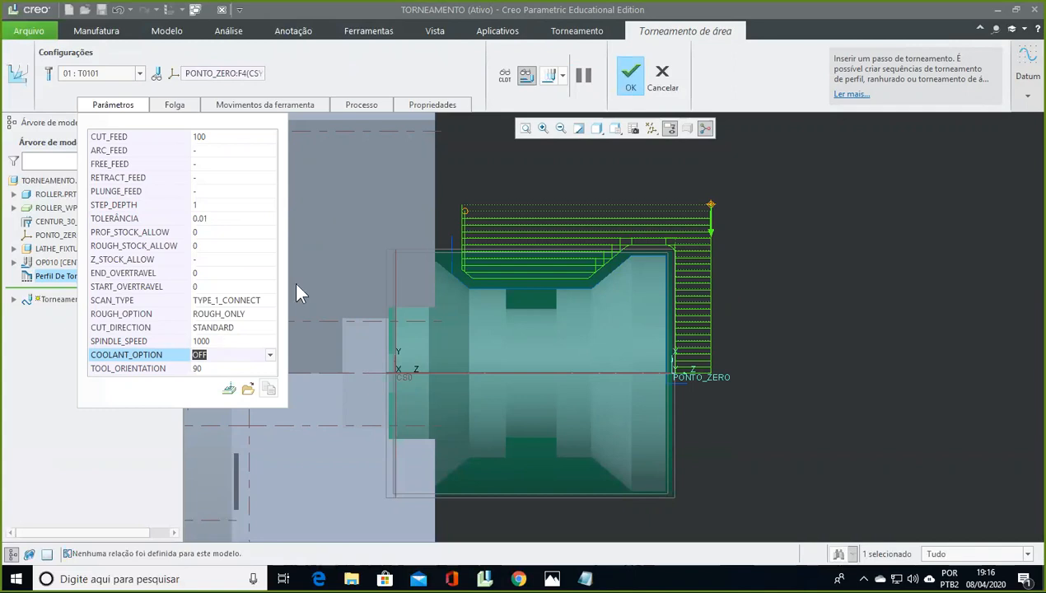
# Step: Switch to the cutting parameter calculator in Chrome and choose Torno as machine and Metal duro as tool
pyautogui.click(518, 579)
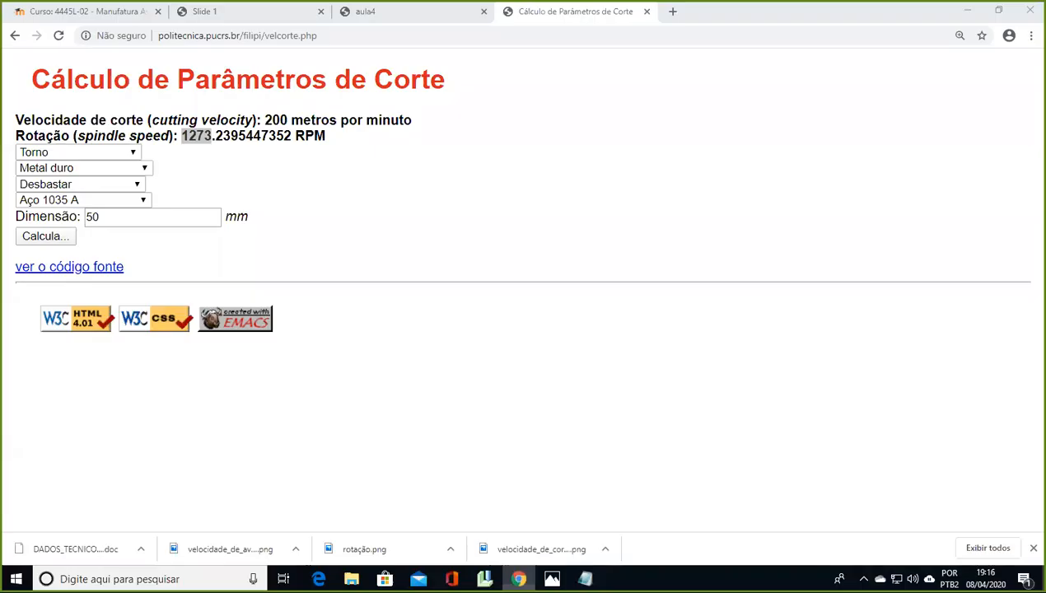
pyautogui.click(257, 147)
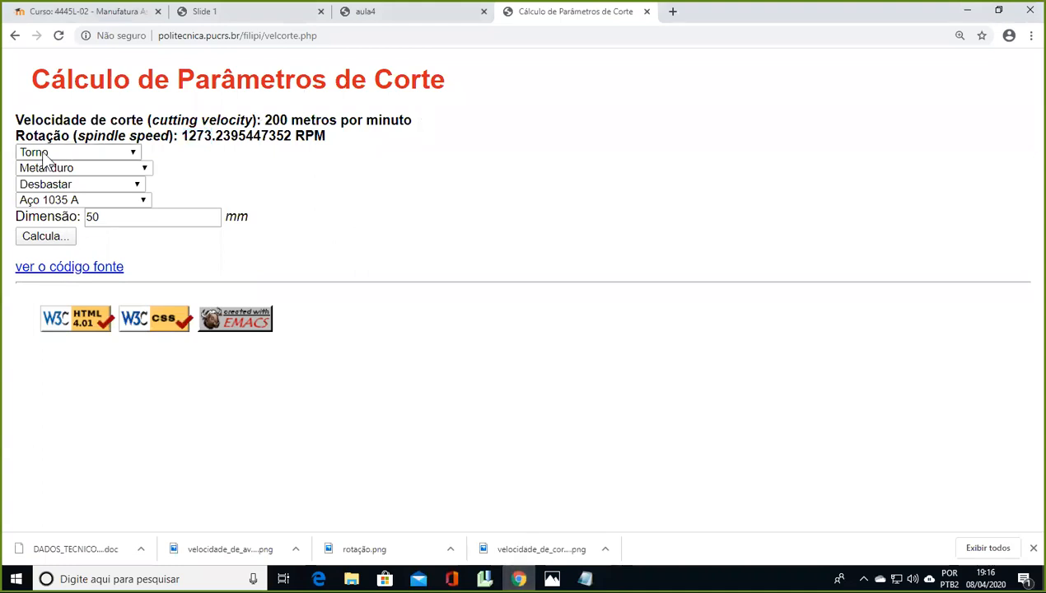
pyautogui.click(51, 153)
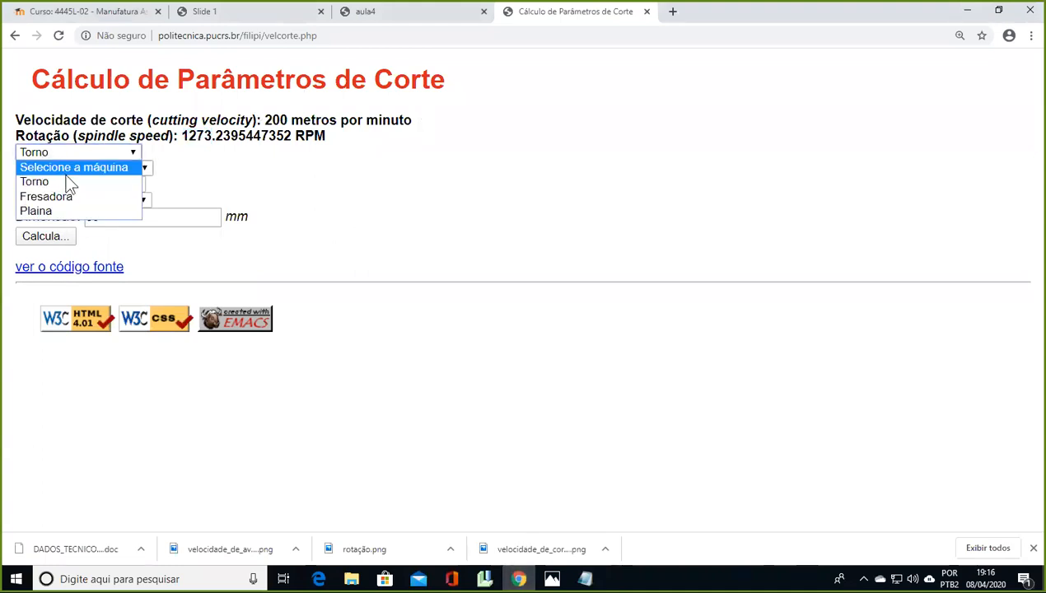
pyautogui.click(66, 181)
pyautogui.click(74, 169)
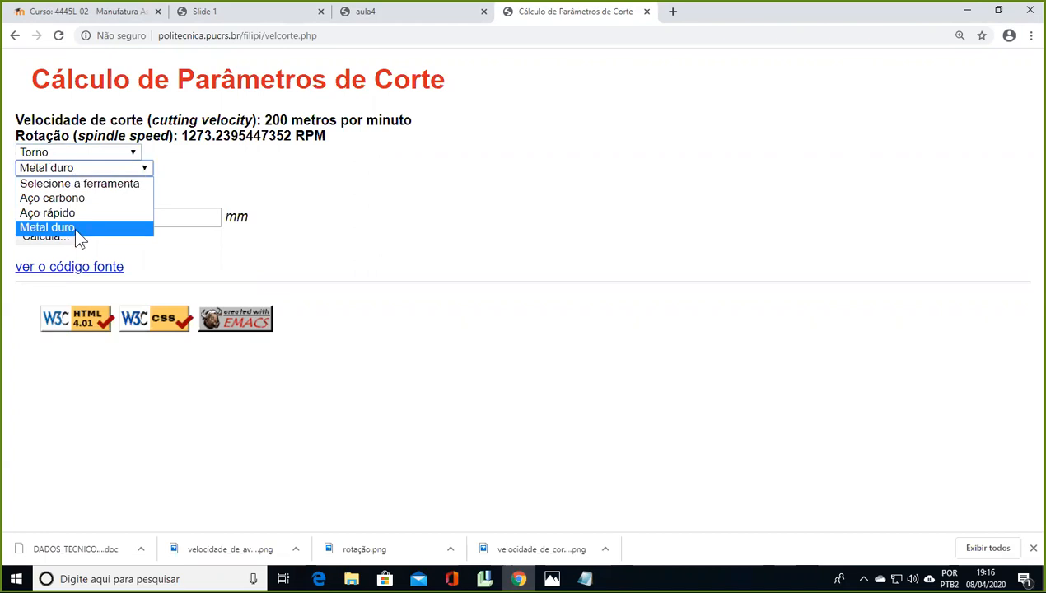
pyautogui.click(75, 227)
# Step: Calculate the cutting parameters for Aço 1035 A with a 50 mm dimension and examine the resulting cutting velocity
pyautogui.click(82, 200)
pyautogui.click(84, 198)
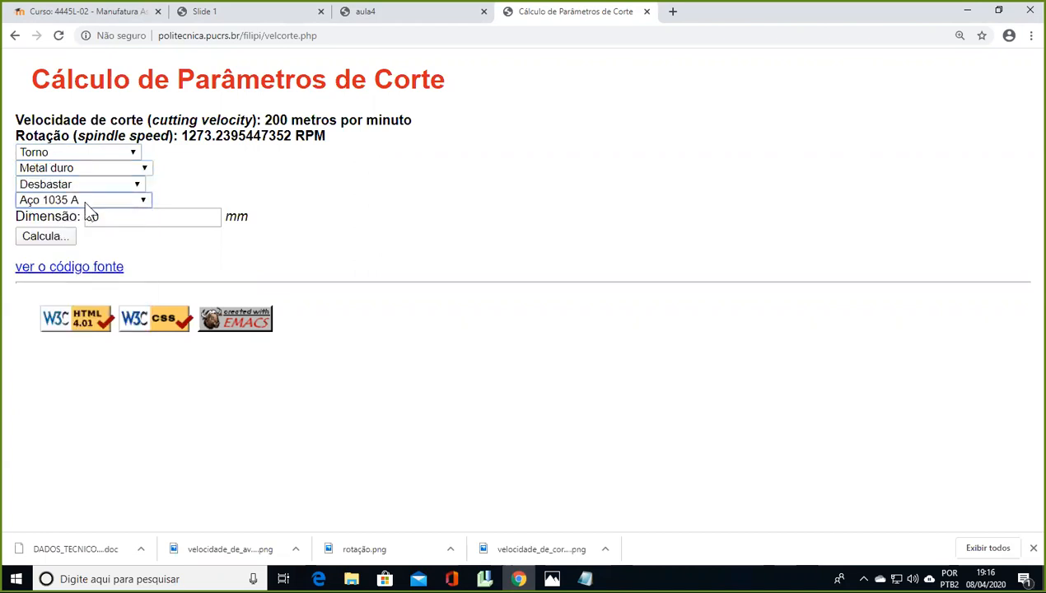
pyautogui.click(92, 199)
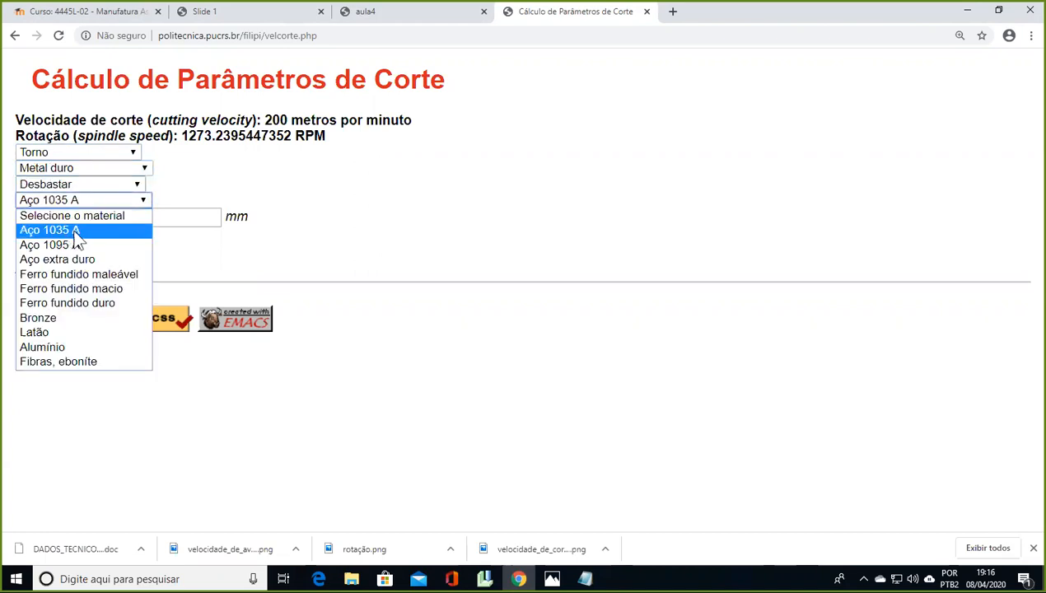
pyautogui.click(74, 231)
pyautogui.click(98, 216)
pyautogui.click(58, 237)
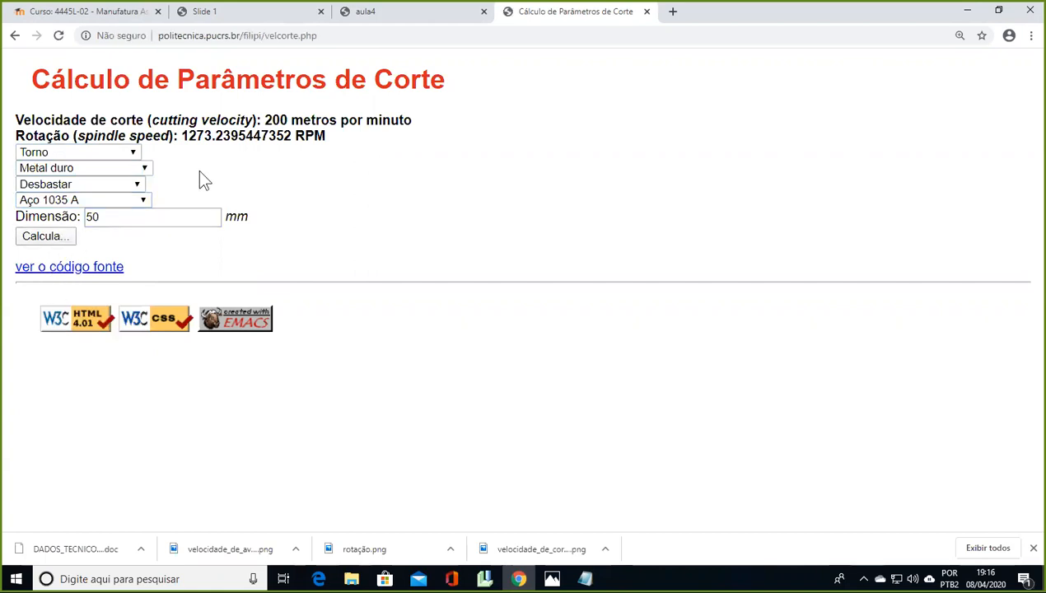
pyautogui.moveTo(264, 120); pyautogui.dragTo(291, 121)
pyautogui.doubleClick(286, 118)
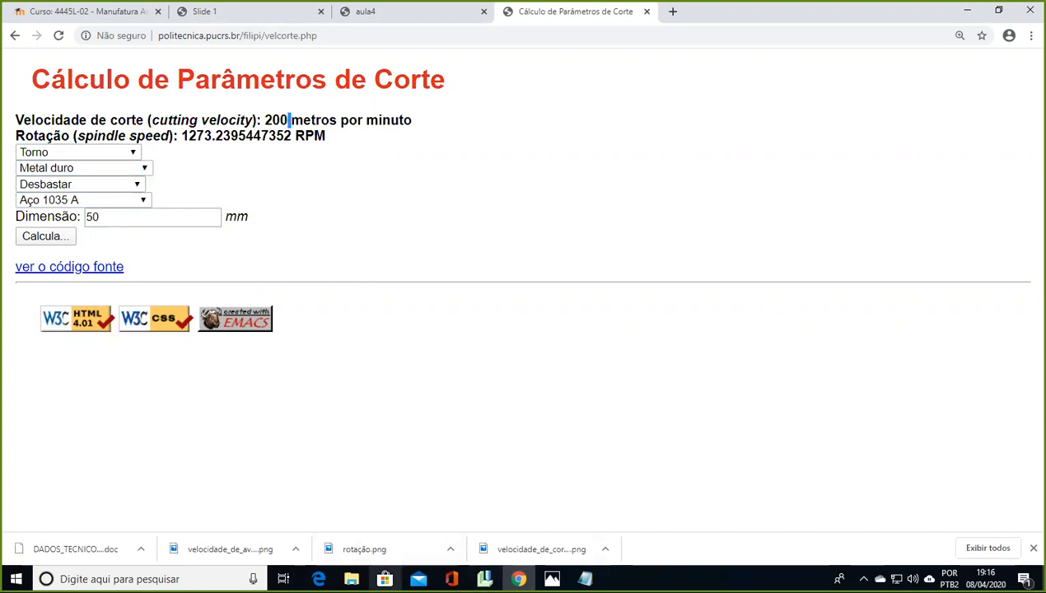
# Step: Switch to Photos and view the cutting speed formula in velocidade_de_corte.png enlarged
pyautogui.click(552, 578)
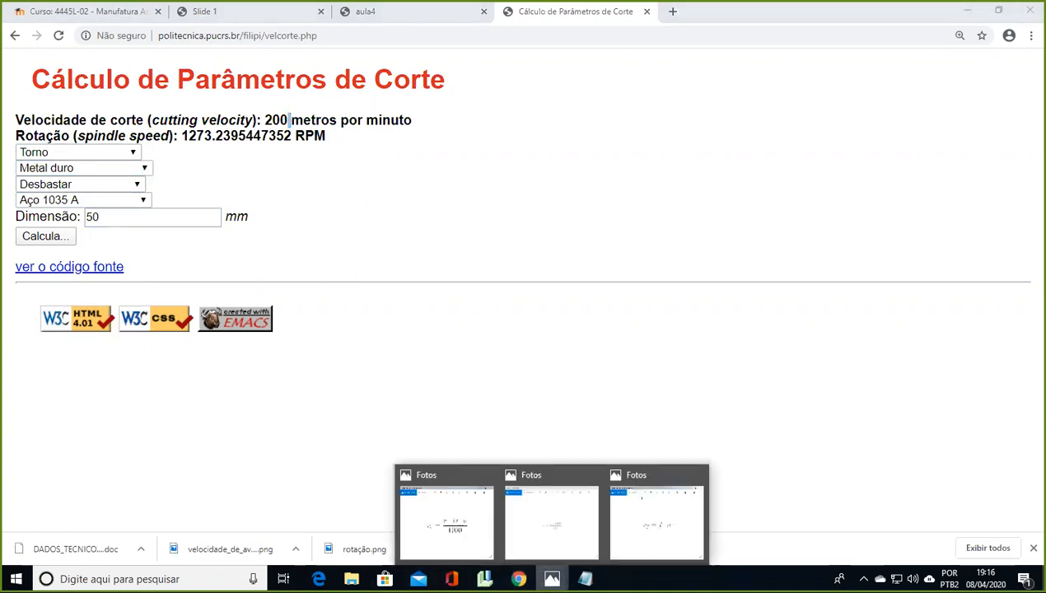
pyautogui.moveTo(486, 531)
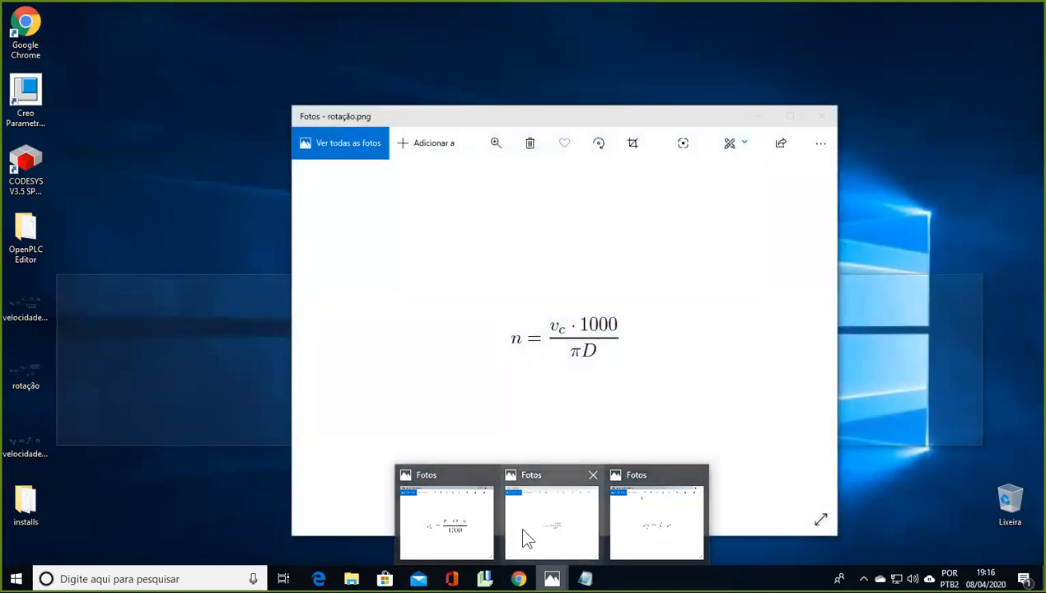
pyautogui.click(523, 531)
pyautogui.scroll(-1, 553, 327)
pyautogui.moveTo(434, 206); pyautogui.dragTo(487, 235)
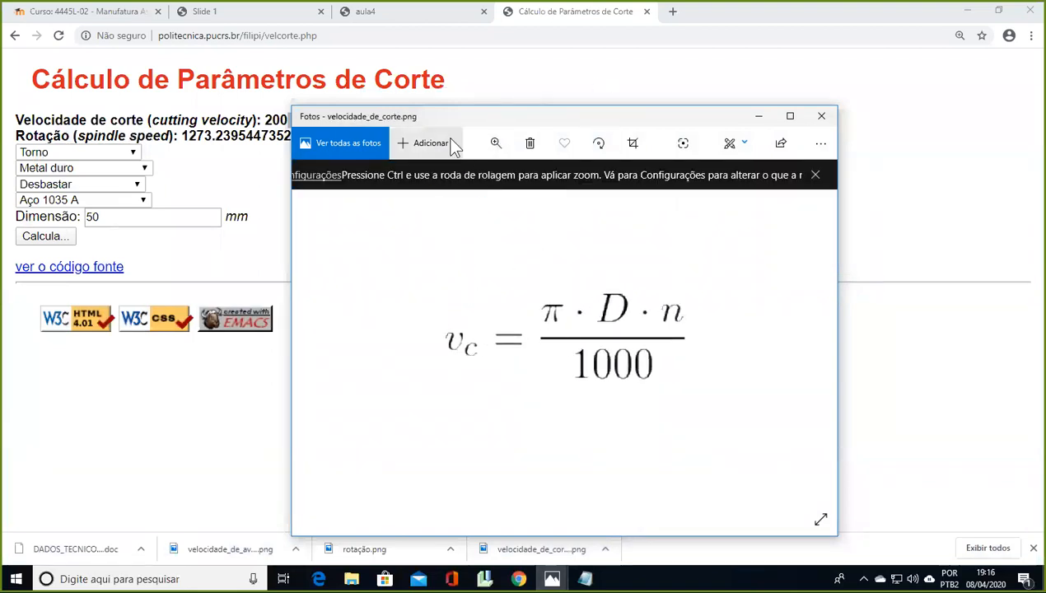
# Step: Look through the open formula images, comparing velocidade_de_corte.png with the feed speed formula in velocidade_de_avanco.png
pyautogui.moveTo(550, 578)
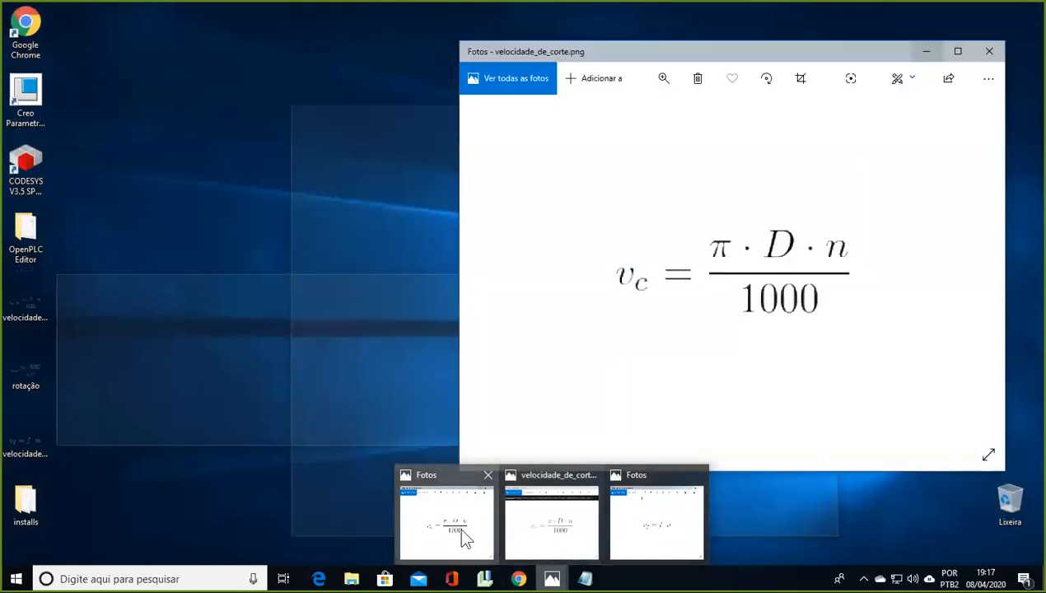
pyautogui.click(459, 525)
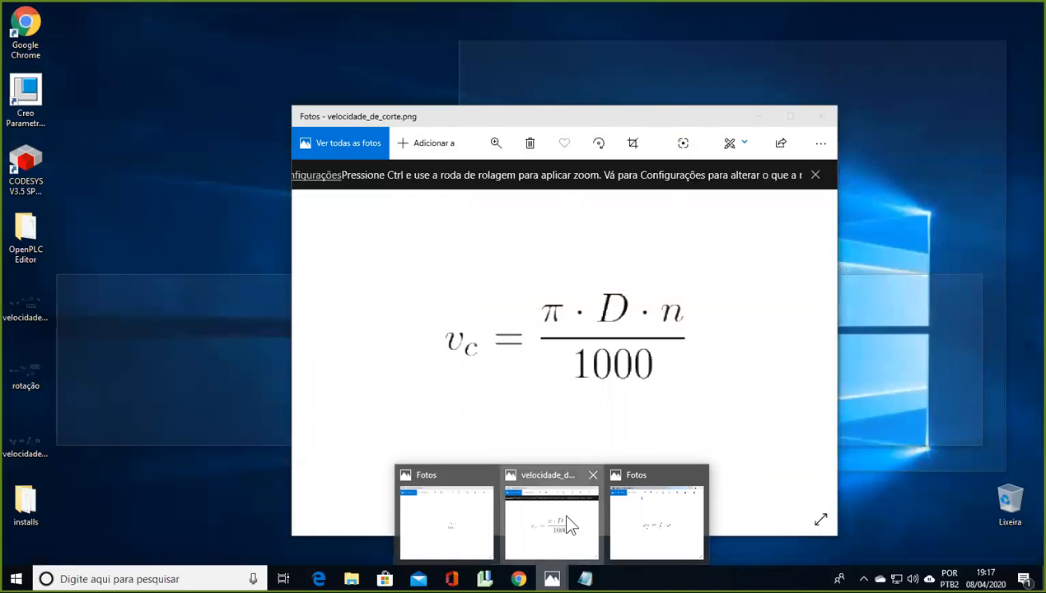
pyautogui.click(562, 512)
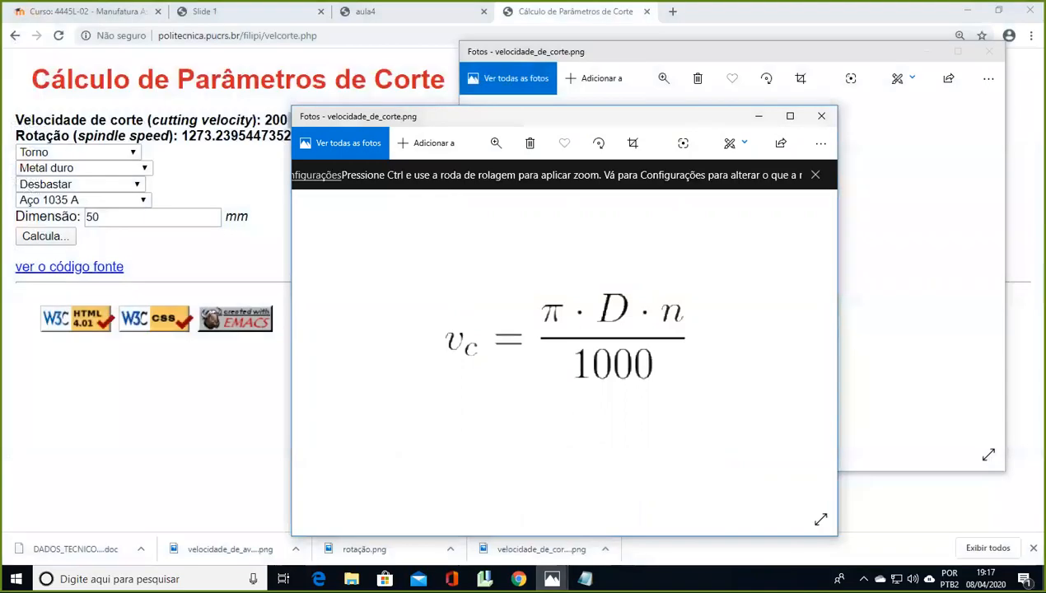
pyautogui.click(541, 548)
pyautogui.moveTo(551, 578)
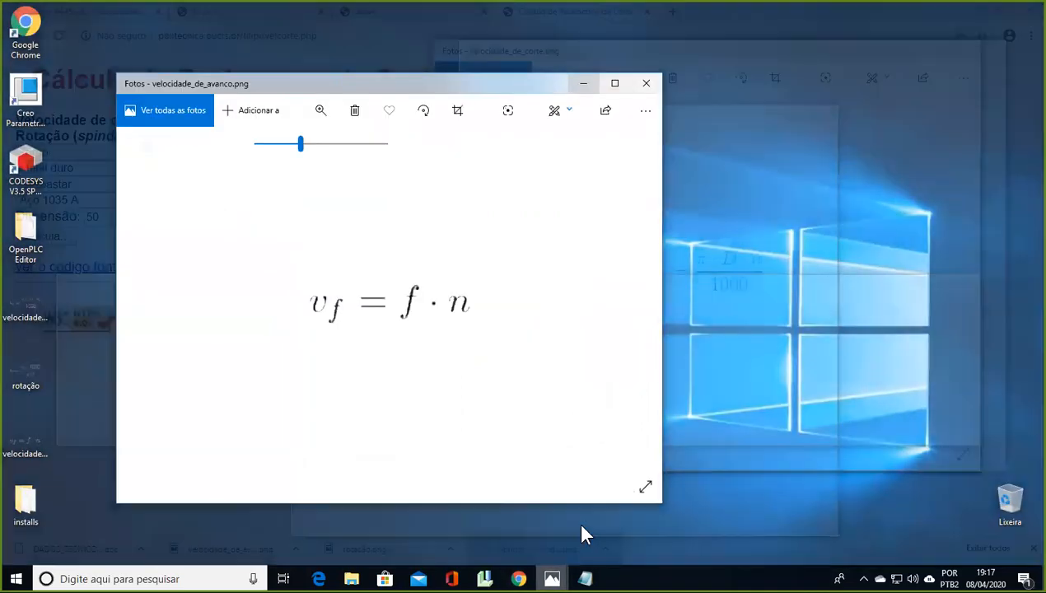
pyautogui.click(582, 528)
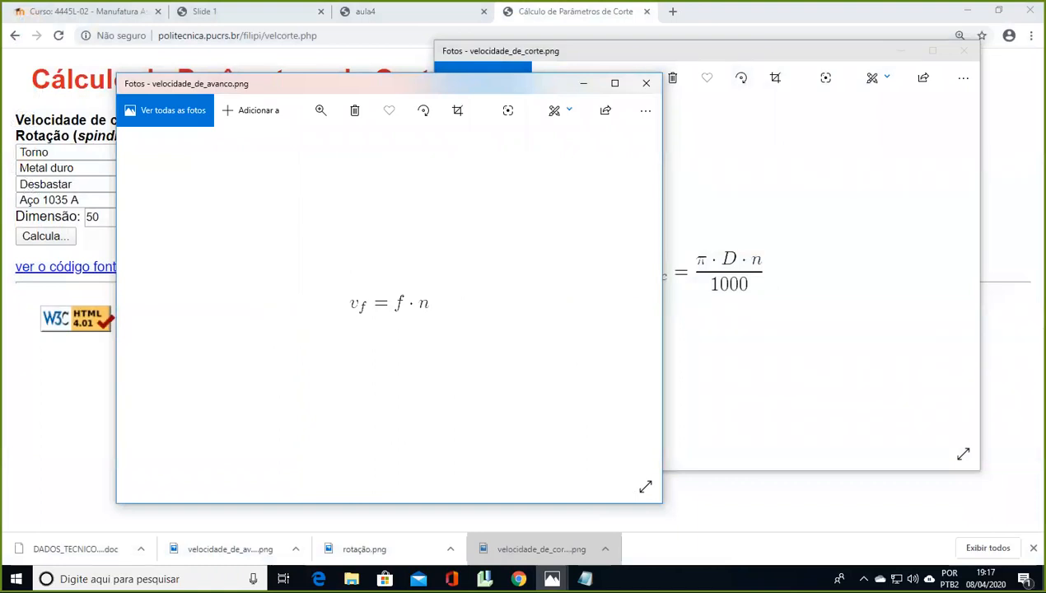
# Step: Close the feed speed image and all the open cutting speed formula images
pyautogui.click(645, 83)
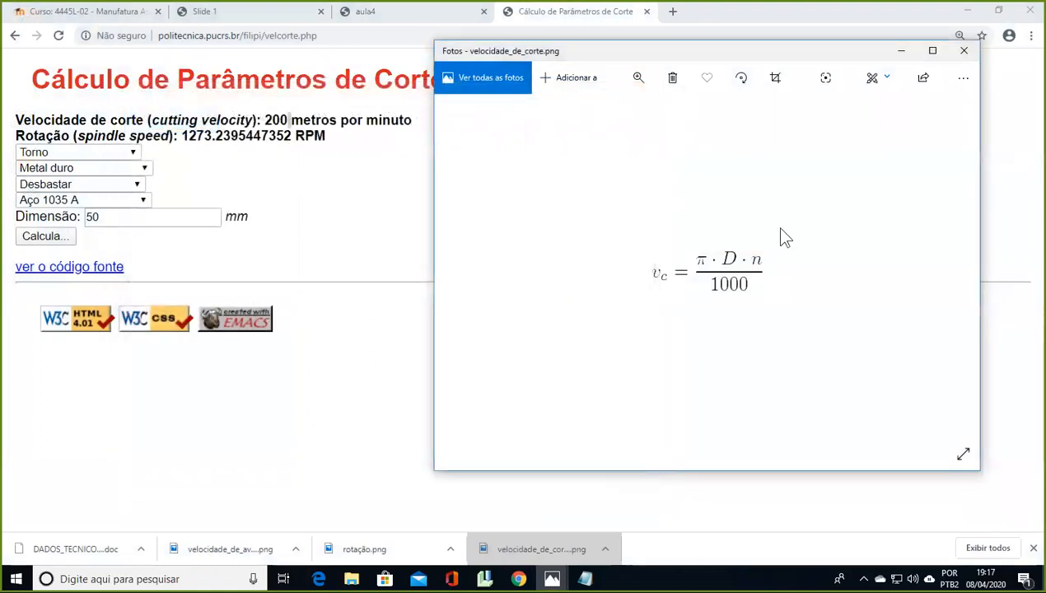
pyautogui.click(967, 55)
pyautogui.moveTo(551, 579)
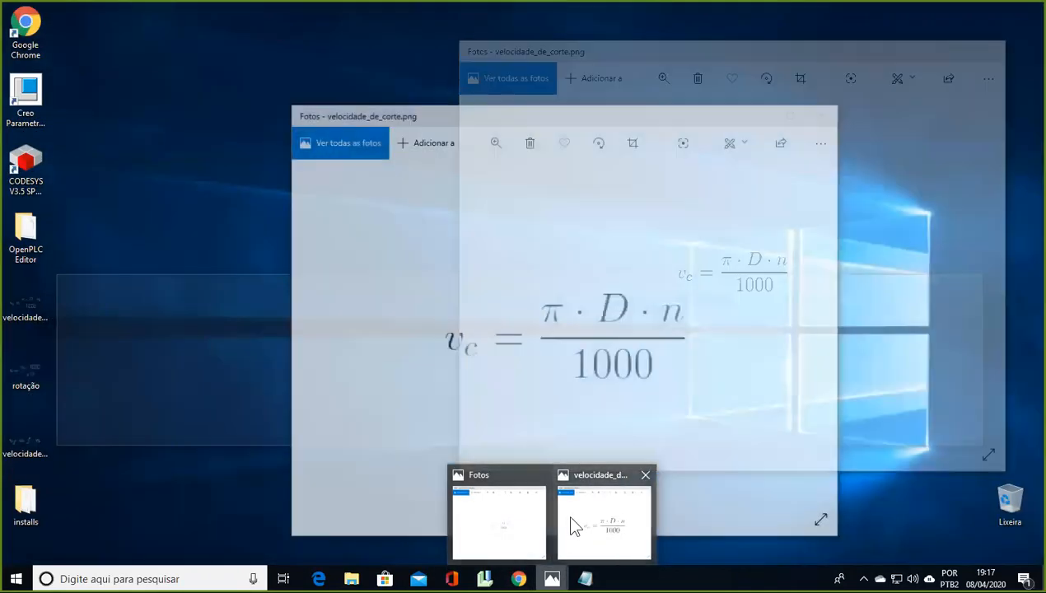
pyautogui.moveTo(576, 527)
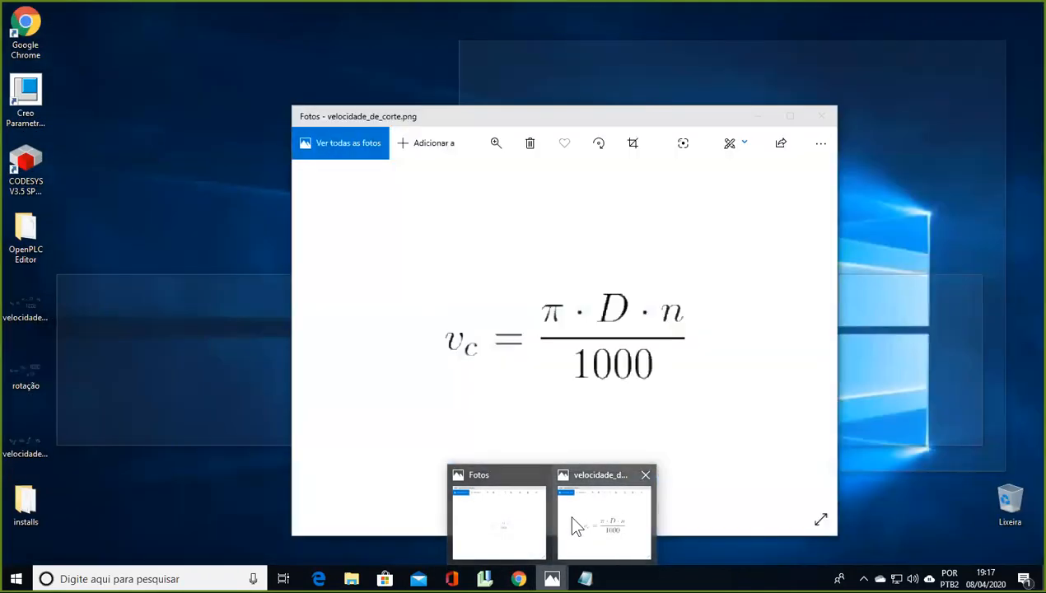
pyautogui.click(519, 515)
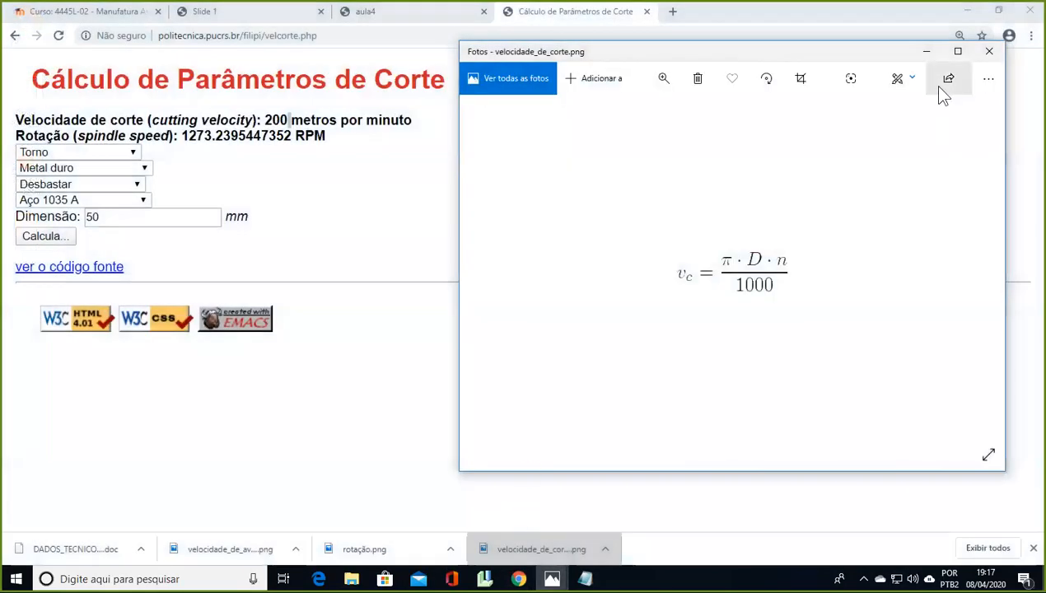
pyautogui.click(989, 51)
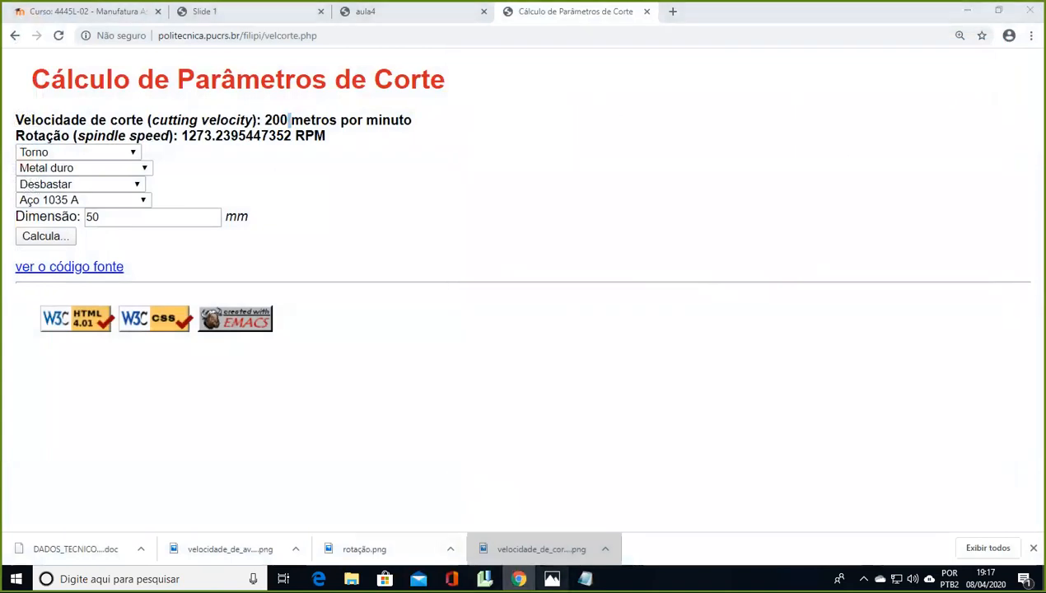
pyautogui.click(552, 578)
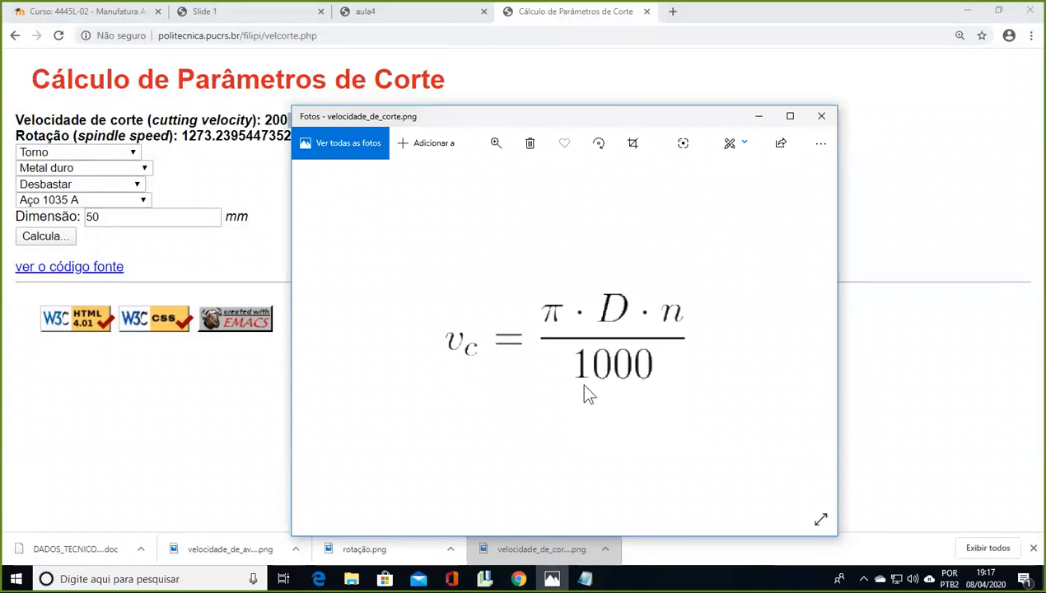
pyautogui.click(821, 116)
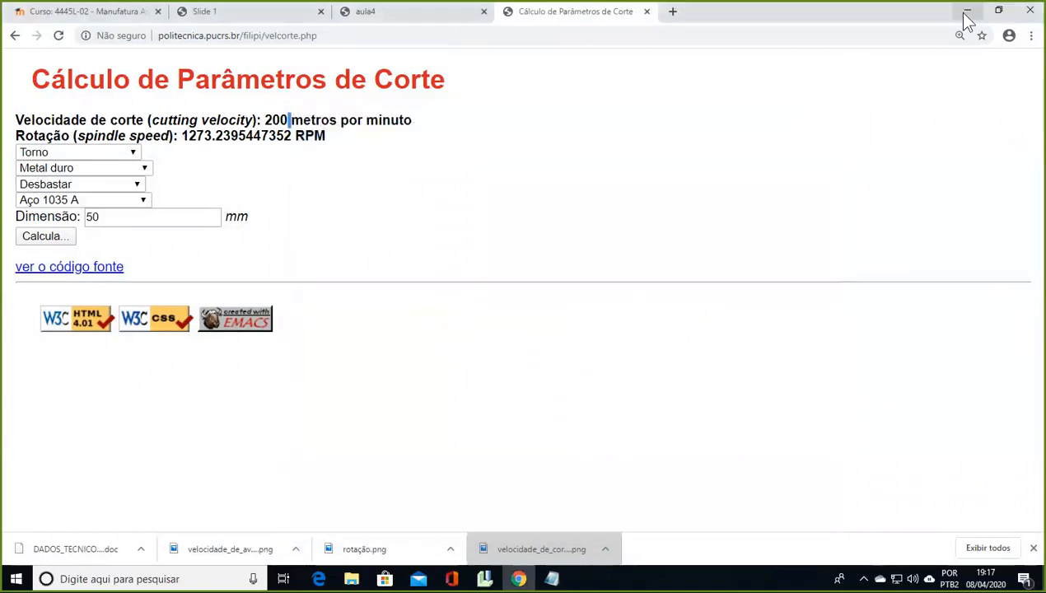
# Step: Open the enlarged rotation formula rotação.png from the desktop and compare it with the spindle speed in the Chrome calculator
pyautogui.click(967, 11)
pyautogui.click(991, 10)
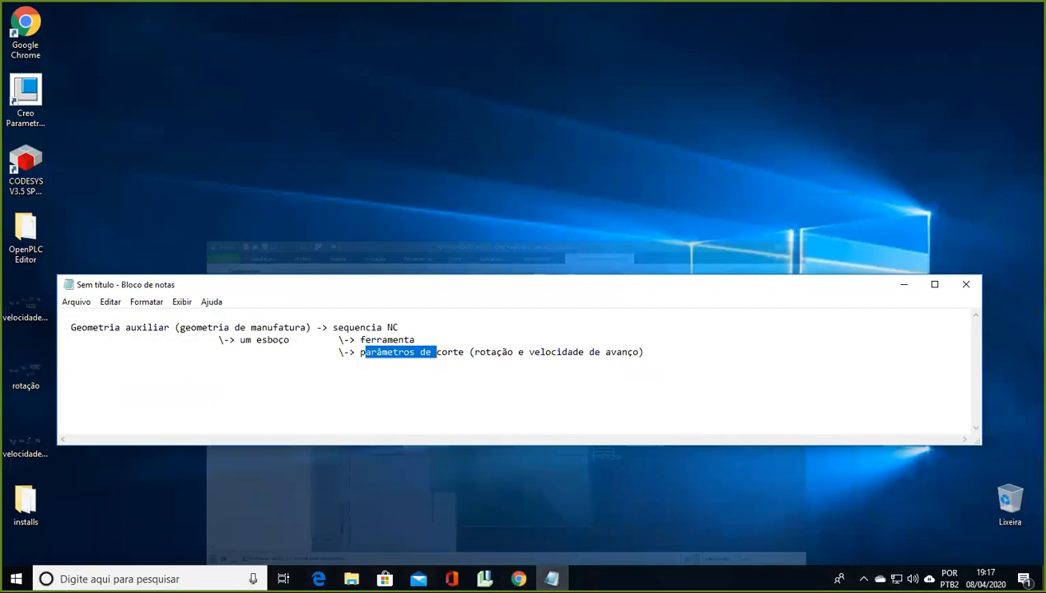
pyautogui.moveTo(201, 286); pyautogui.dragTo(249, 196)
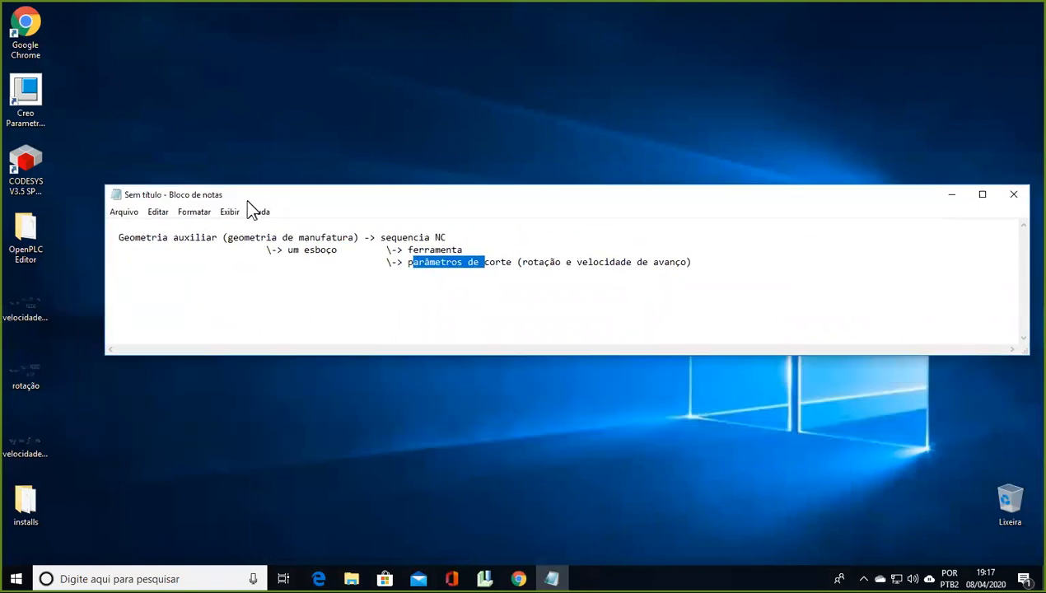
pyautogui.doubleClick(33, 380)
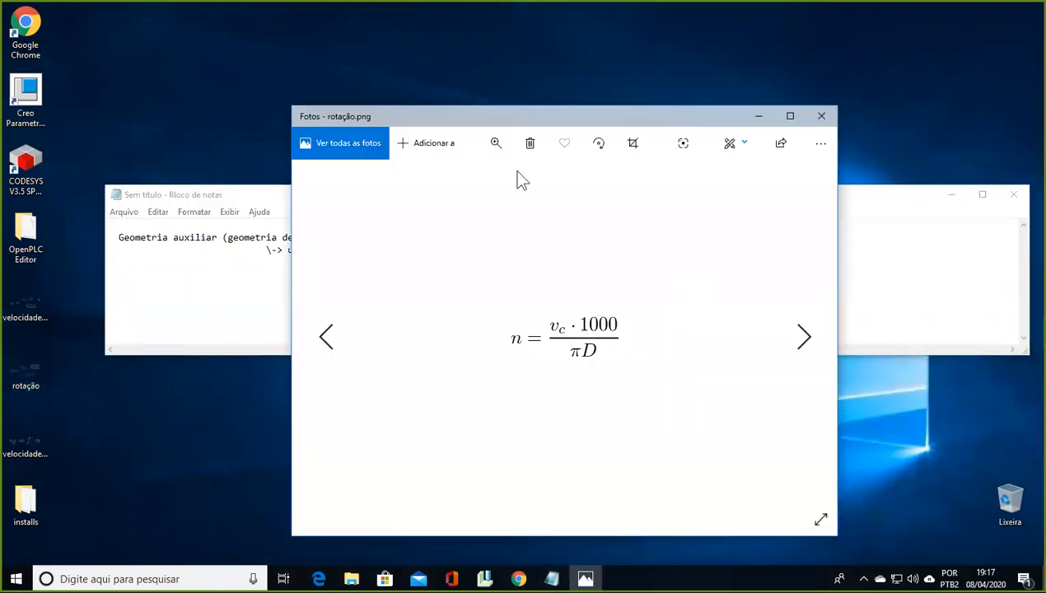
pyautogui.click(496, 144)
pyautogui.moveTo(437, 184); pyautogui.dragTo(511, 179)
pyautogui.moveTo(634, 115); pyautogui.dragTo(686, 65)
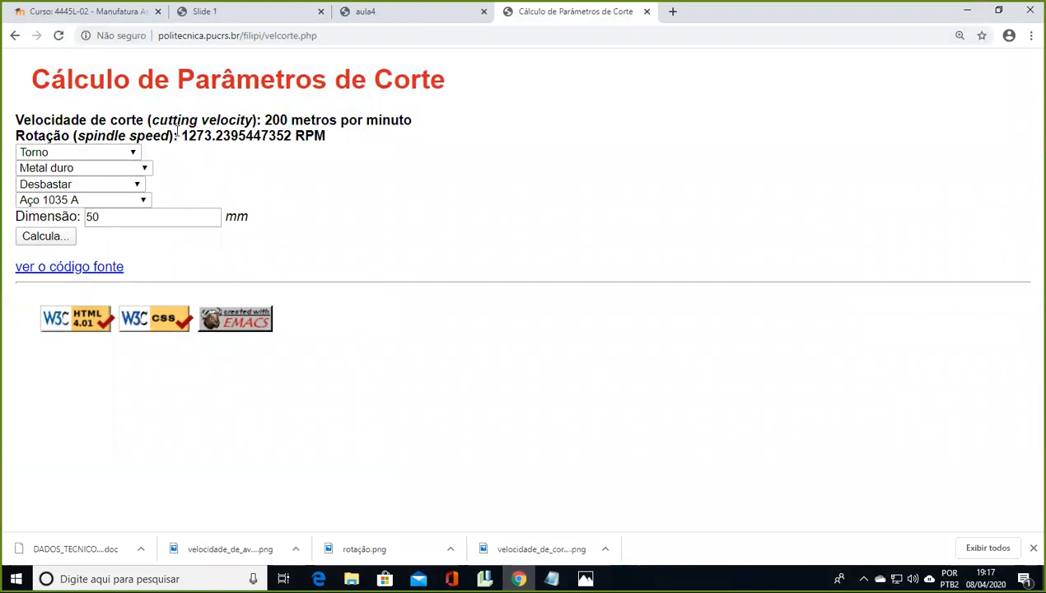
pyautogui.moveTo(177, 132); pyautogui.dragTo(223, 136)
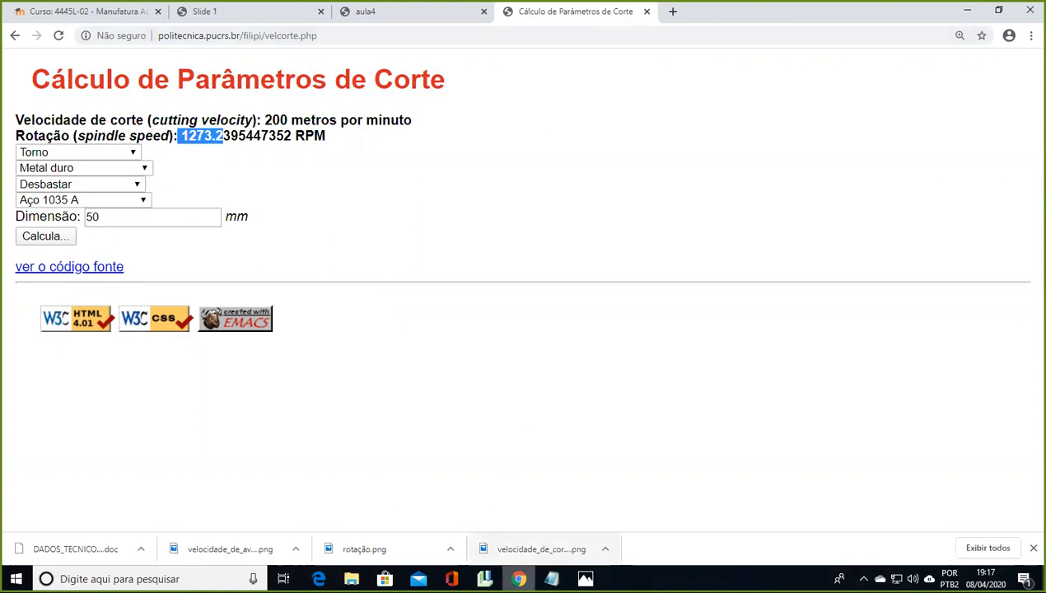
# Step: Switch to Creo and review the area turning sequence's SPINDLE_SPEED, CUT_FEED and STEP_DEPTH parameters
pyautogui.click(484, 579)
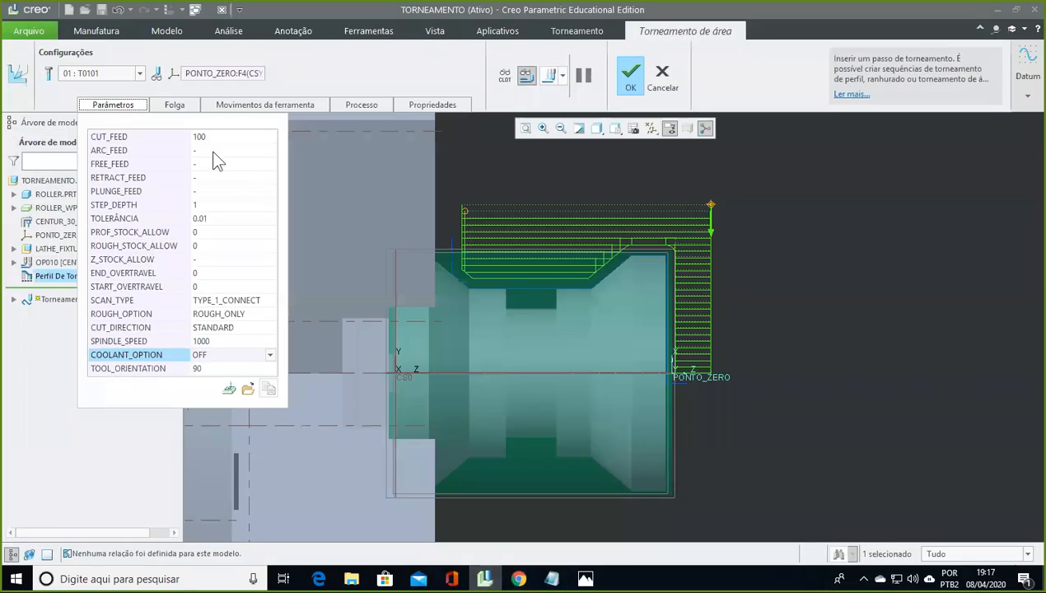
pyautogui.click(213, 340)
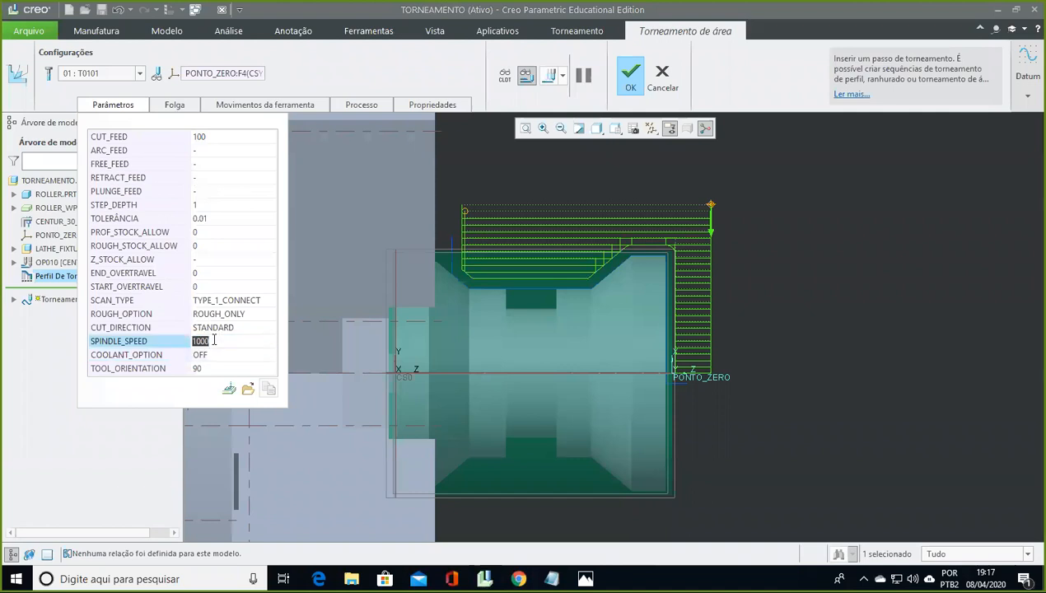
pyautogui.click(224, 133)
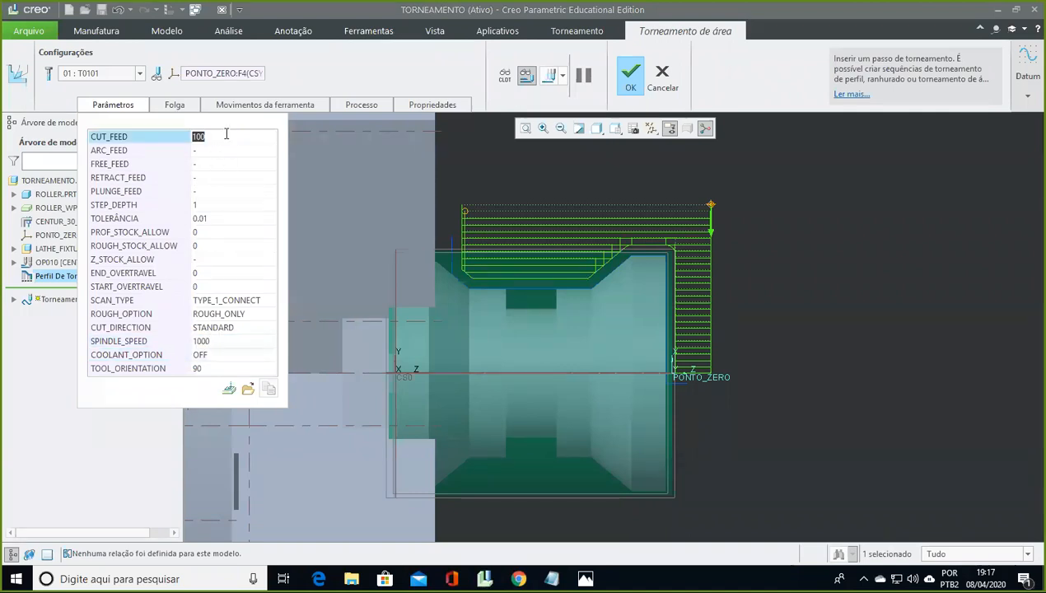
pyautogui.click(215, 339)
pyautogui.click(218, 206)
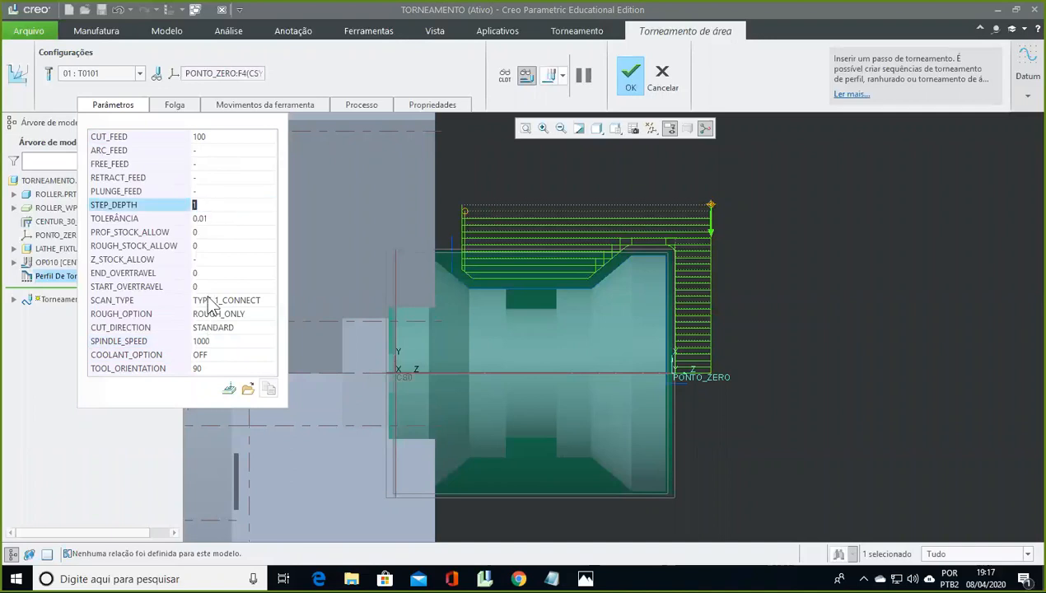
pyautogui.click(126, 105)
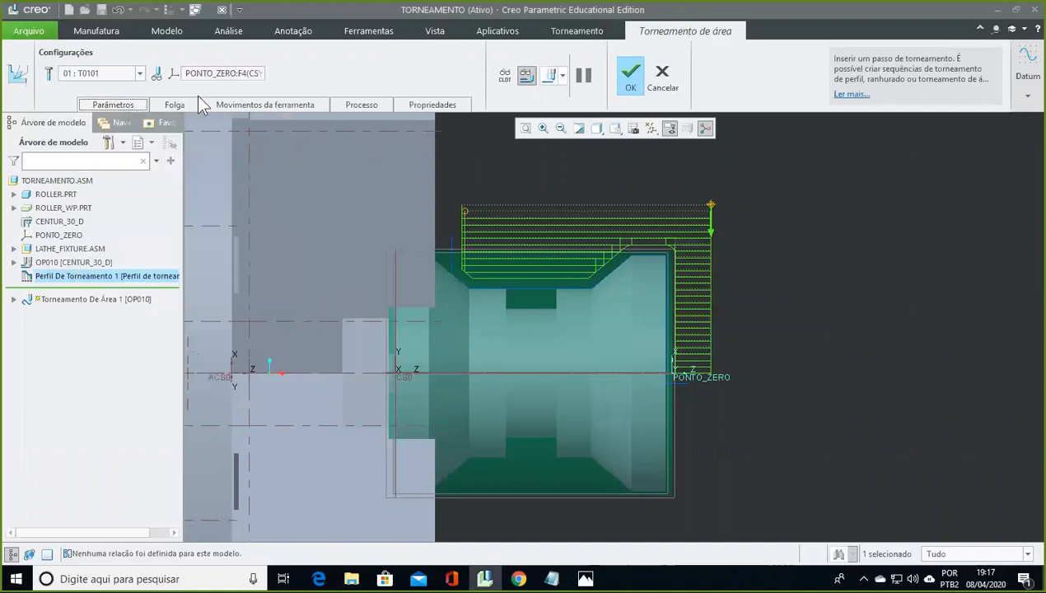
# Step: Calculate the machining time of the area turning sequence
pyautogui.click(362, 105)
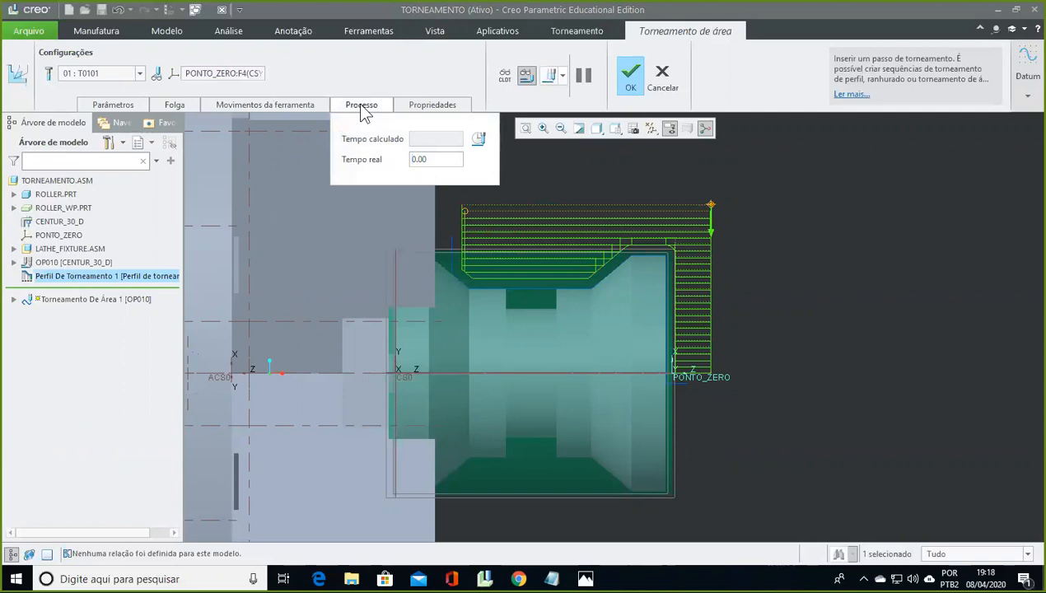
pyautogui.click(479, 139)
pyautogui.click(383, 107)
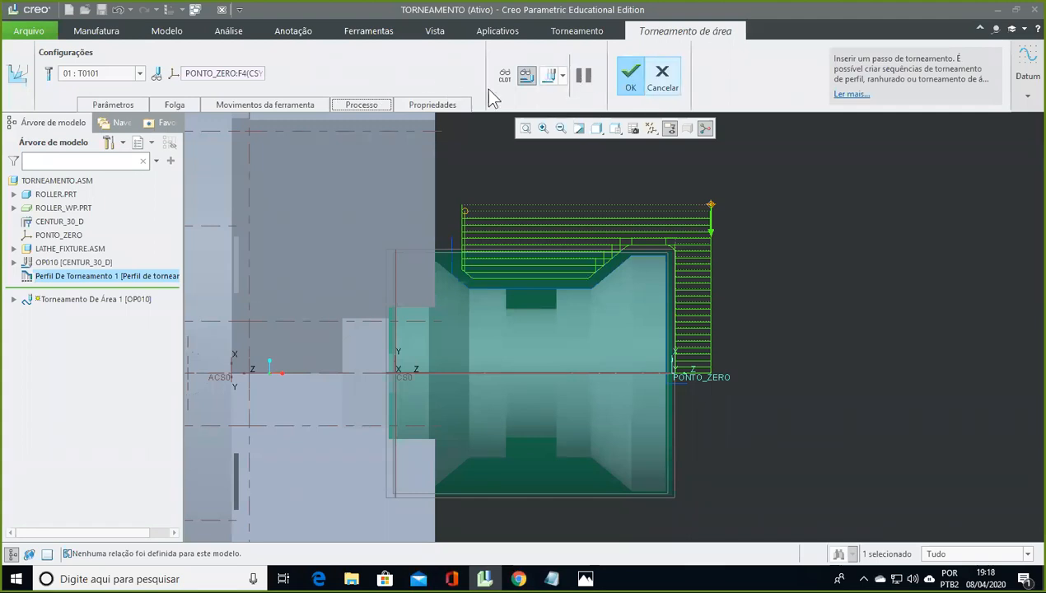
# Step: Set FEED_UNITS to MMPR in the full parameter list of the area turning sequence and confirm
pyautogui.click(120, 106)
pyautogui.click(223, 136)
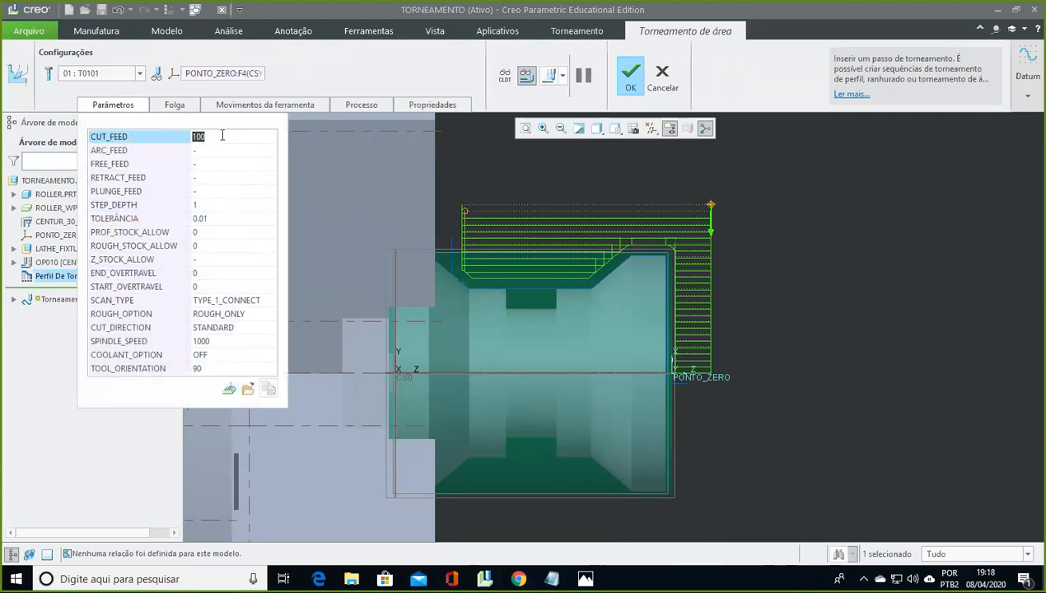
pyautogui.click(228, 137)
pyautogui.doubleClick(193, 140)
pyautogui.click(229, 389)
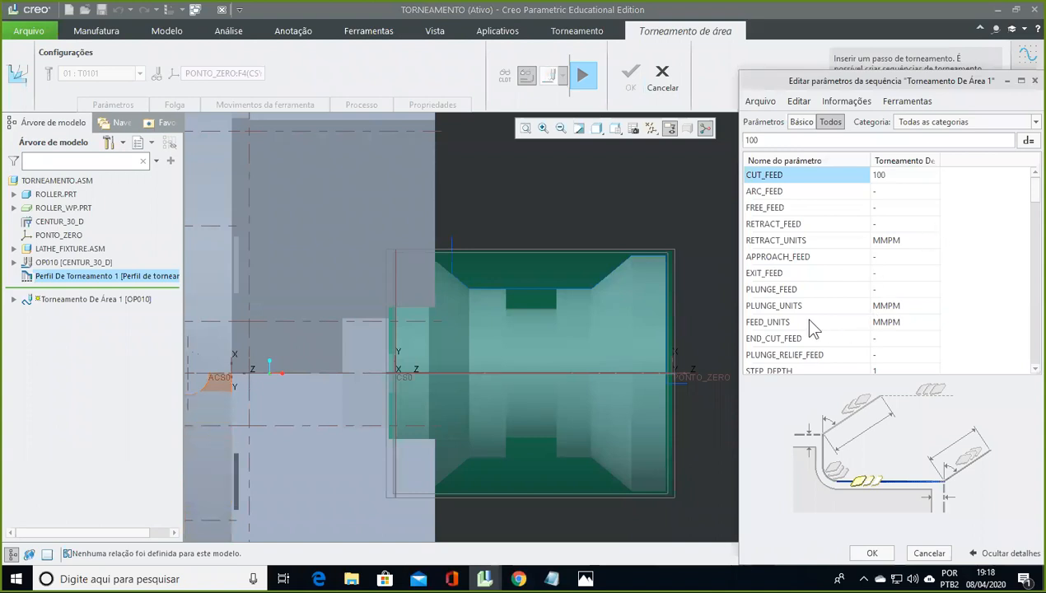
pyautogui.click(902, 323)
pyautogui.click(933, 322)
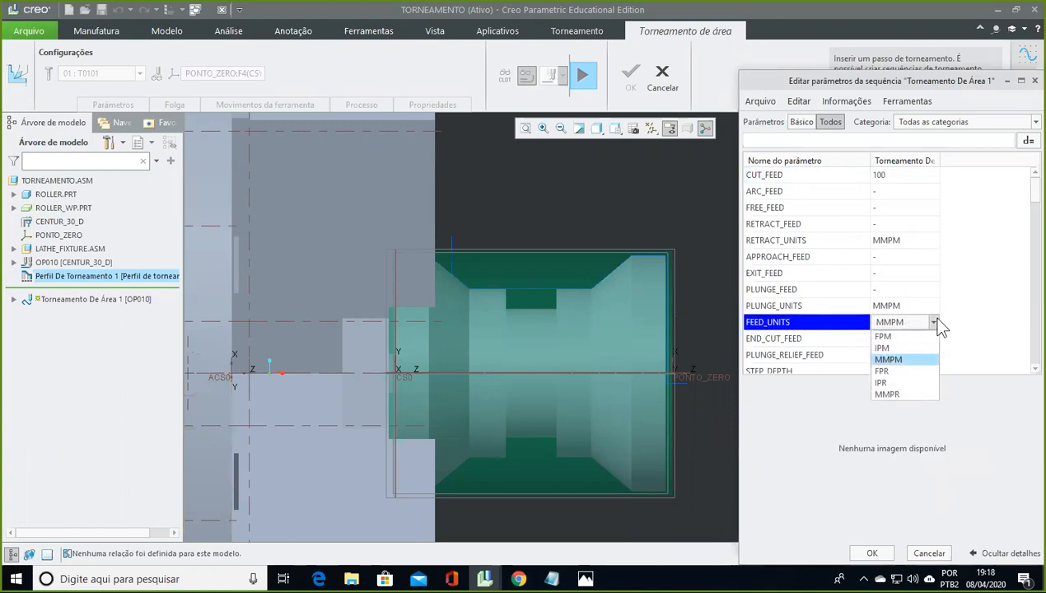
pyautogui.click(888, 394)
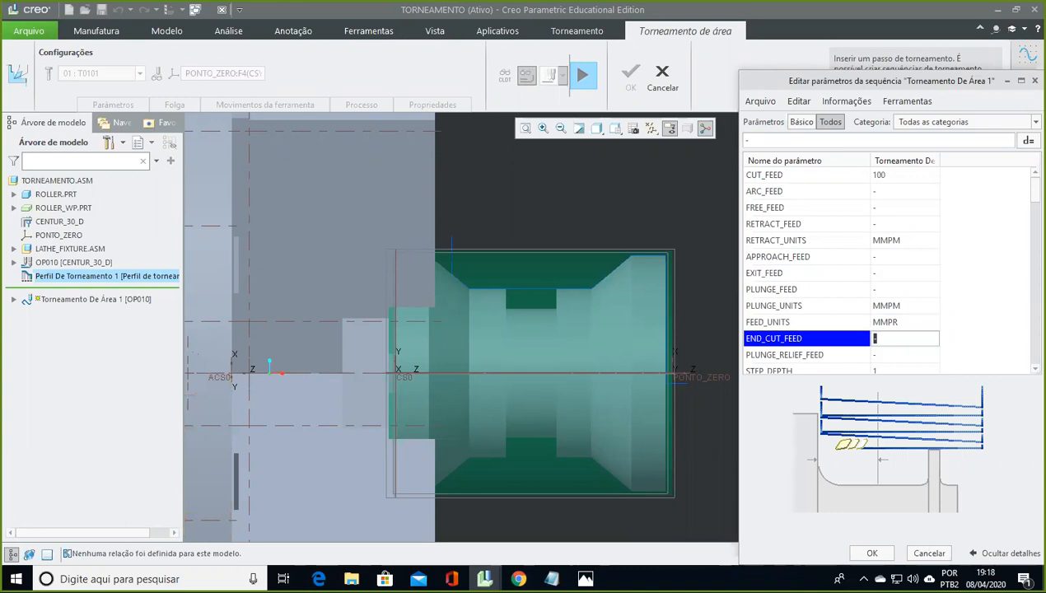
pyautogui.click(871, 552)
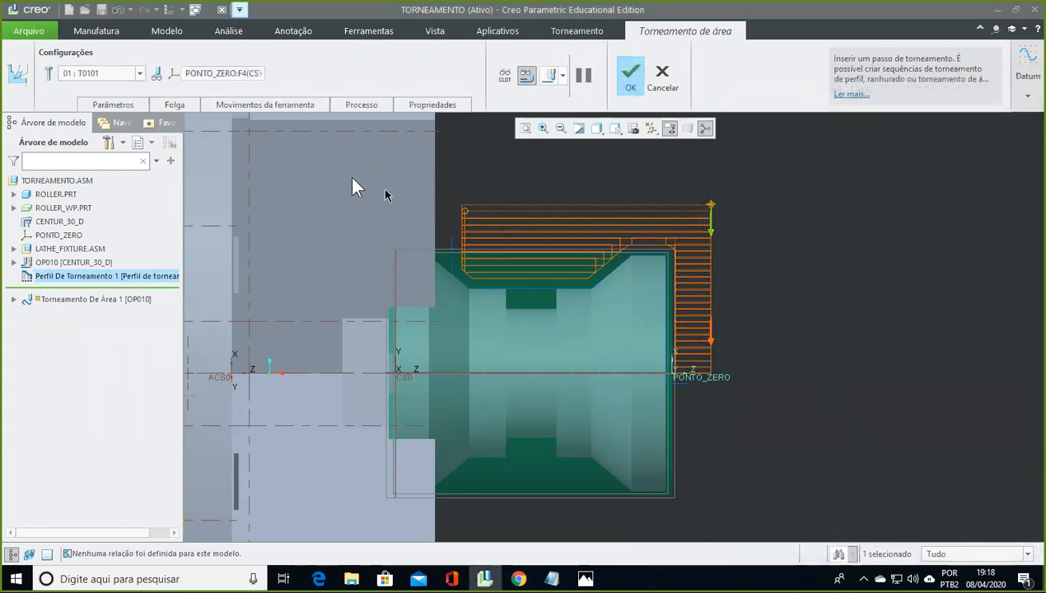
# Step: Recalculate the sequence's machining time using the feed units per revolution
pyautogui.click(117, 106)
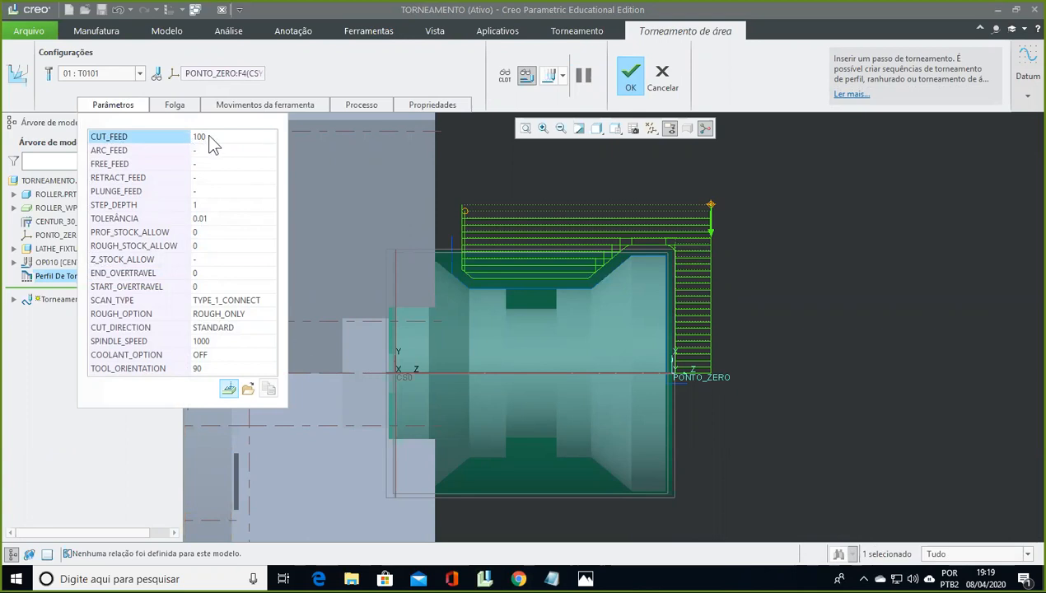
pyautogui.click(121, 98)
pyautogui.click(372, 104)
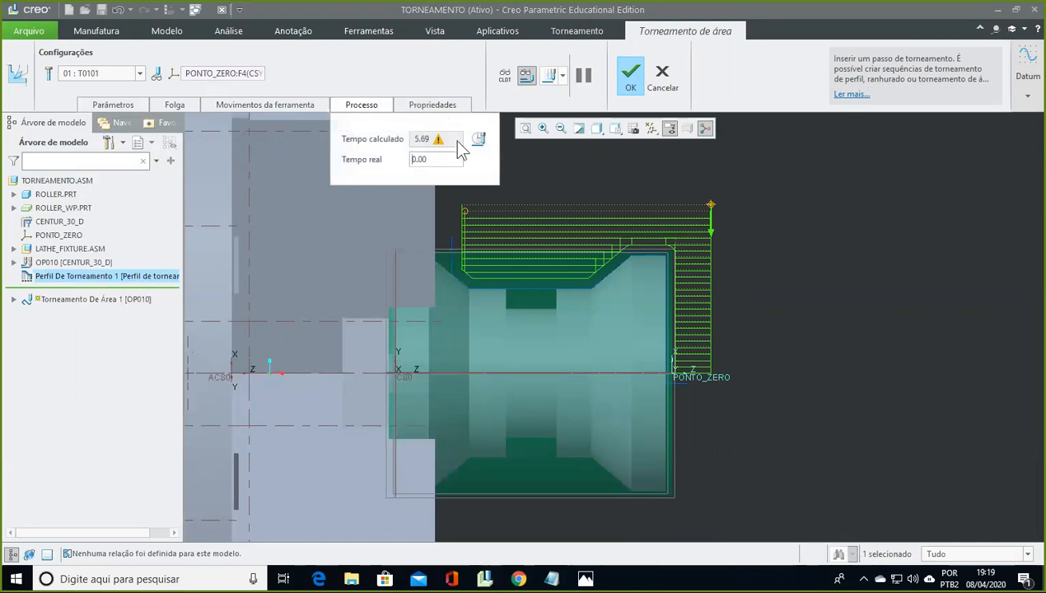
pyautogui.click(479, 139)
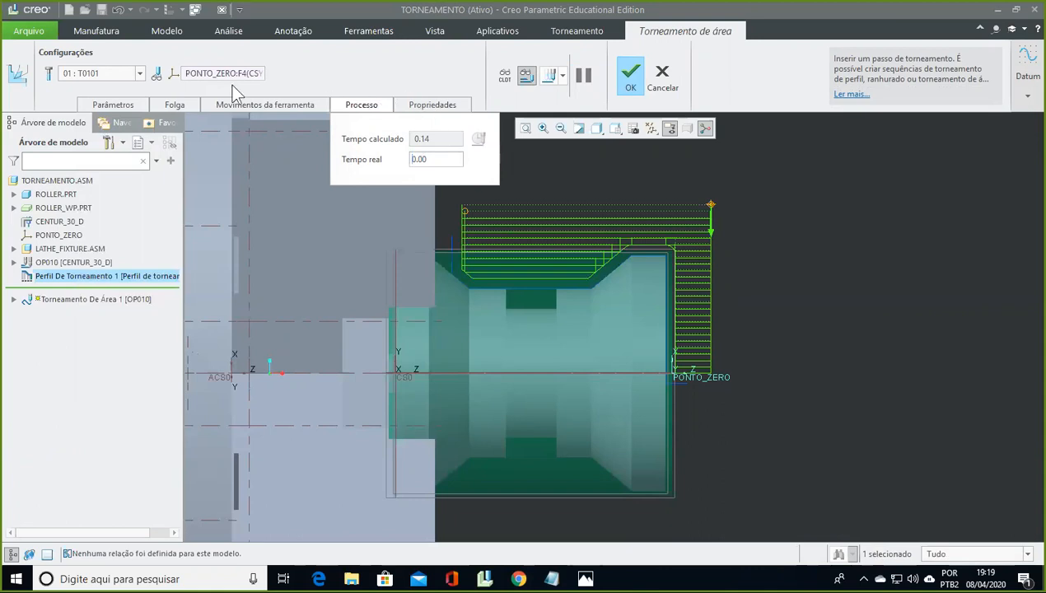
# Step: Set the area turning sequence's CUT_FEED to 0.1
pyautogui.click(113, 104)
pyautogui.click(210, 138)
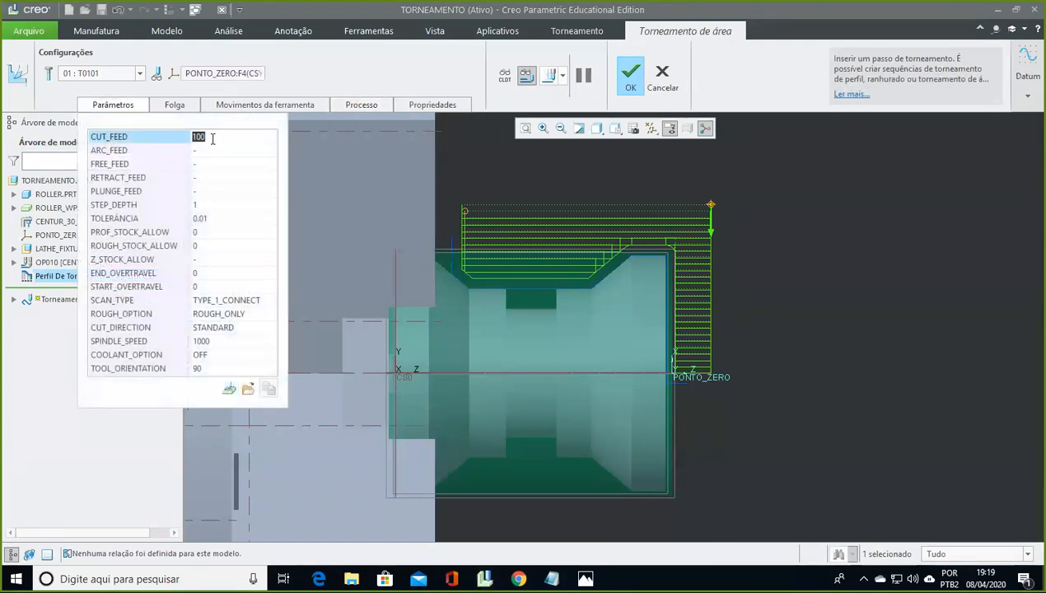
pyautogui.write('0')
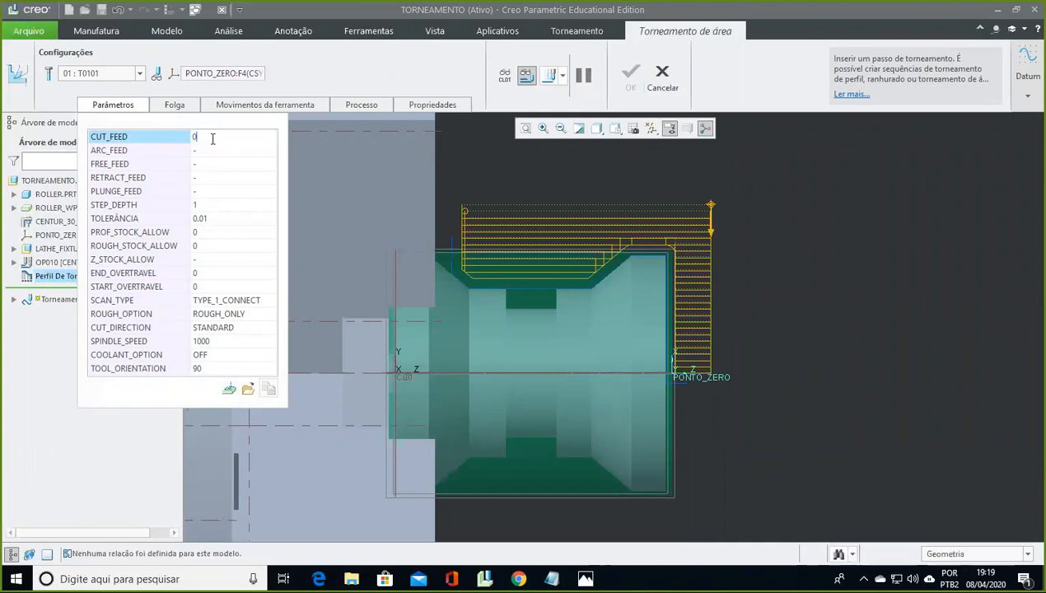
pyautogui.write('.1')
pyautogui.press('Return')
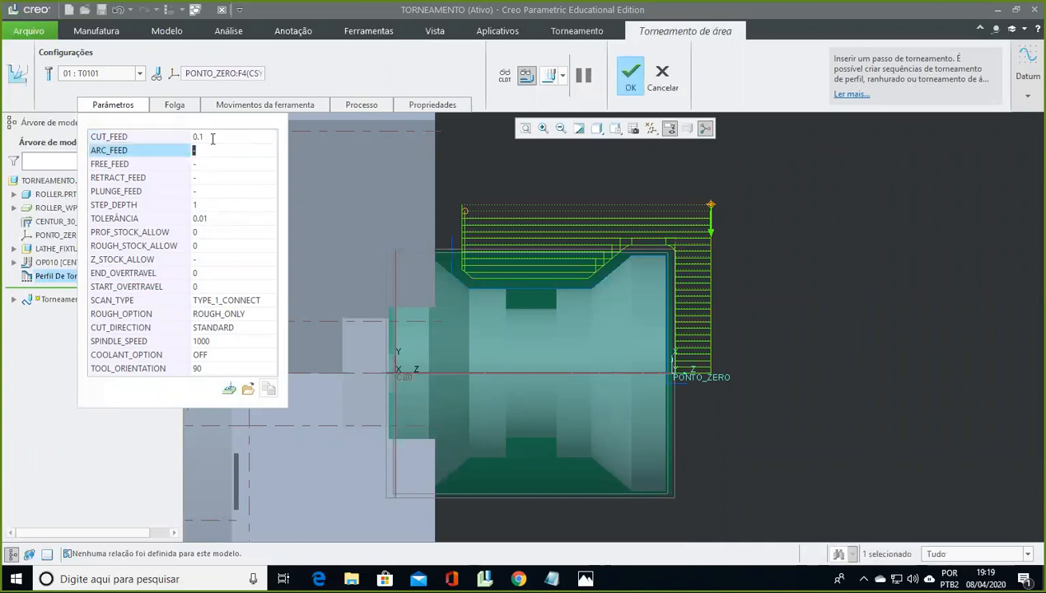
# Step: Update the calculated machining time for the new cut feed and accept the area turning sequence
pyautogui.click(418, 104)
pyautogui.click(375, 106)
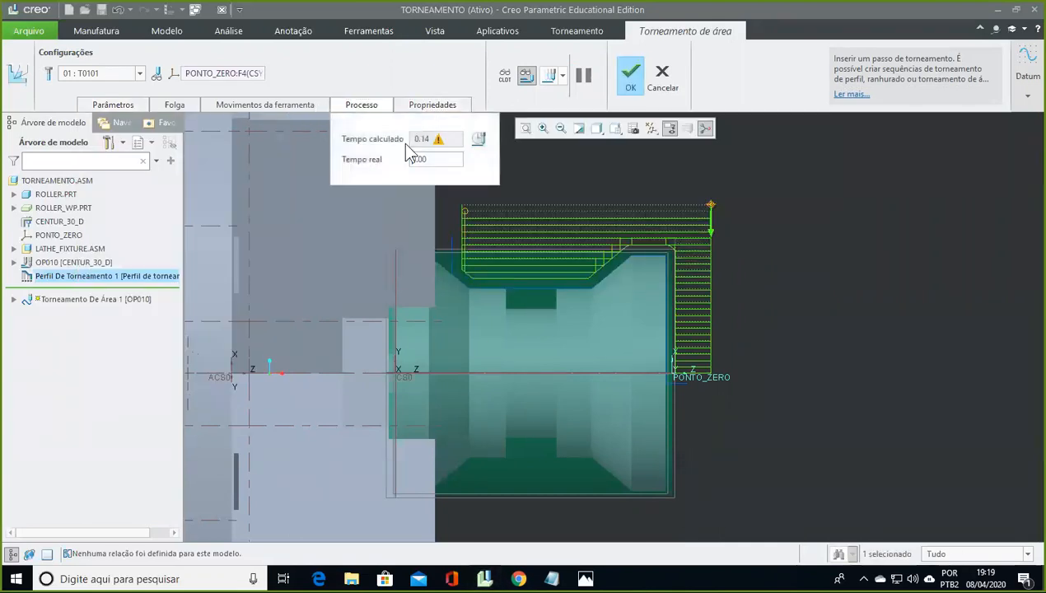
pyautogui.click(479, 140)
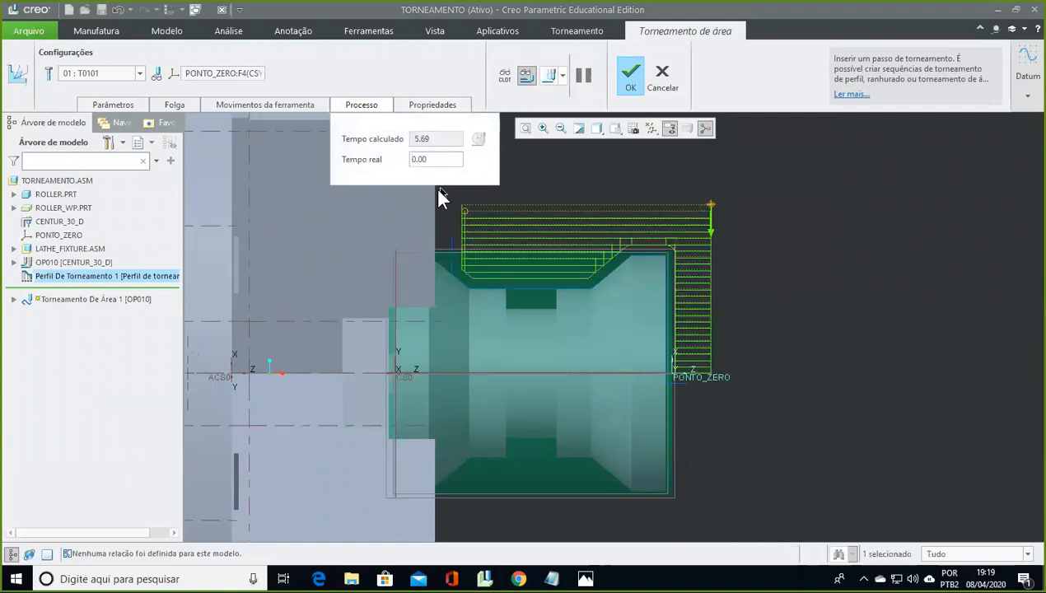
pyautogui.click(374, 108)
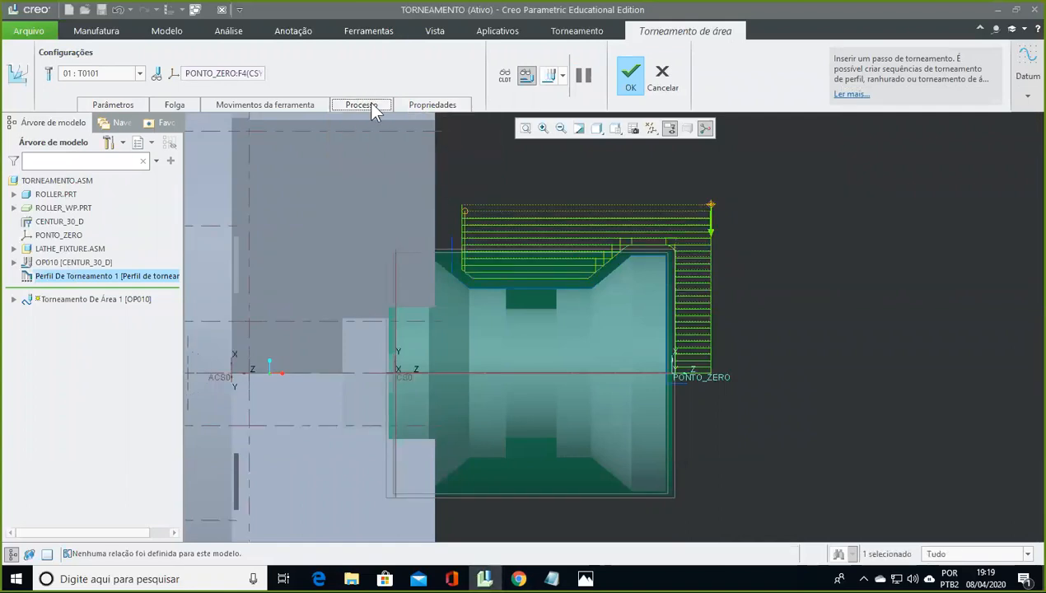
pyautogui.click(632, 80)
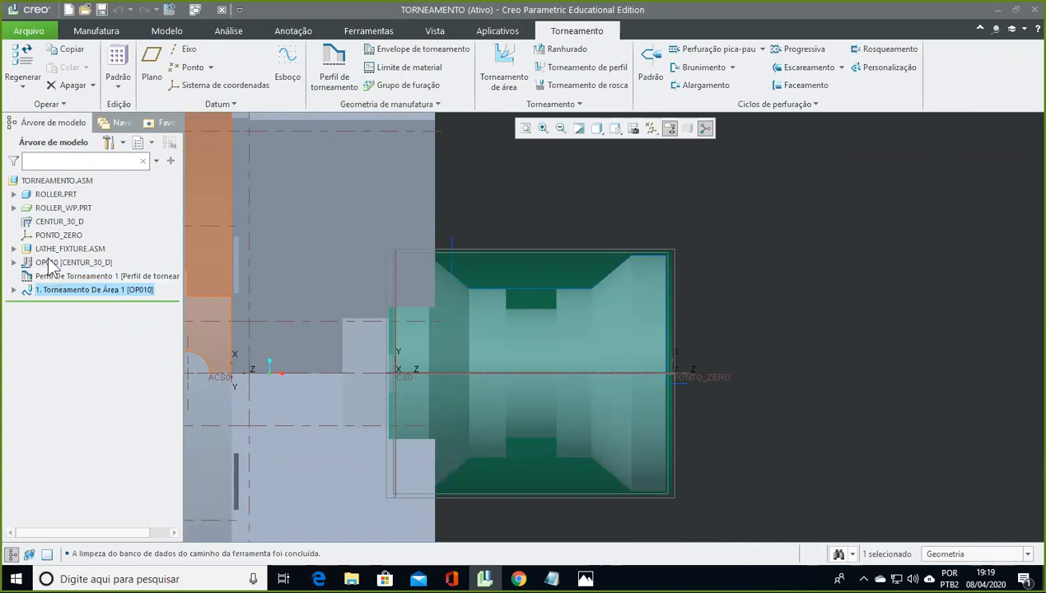
# Step: Start the material removal simulation for operation OP010
pyautogui.click(49, 263)
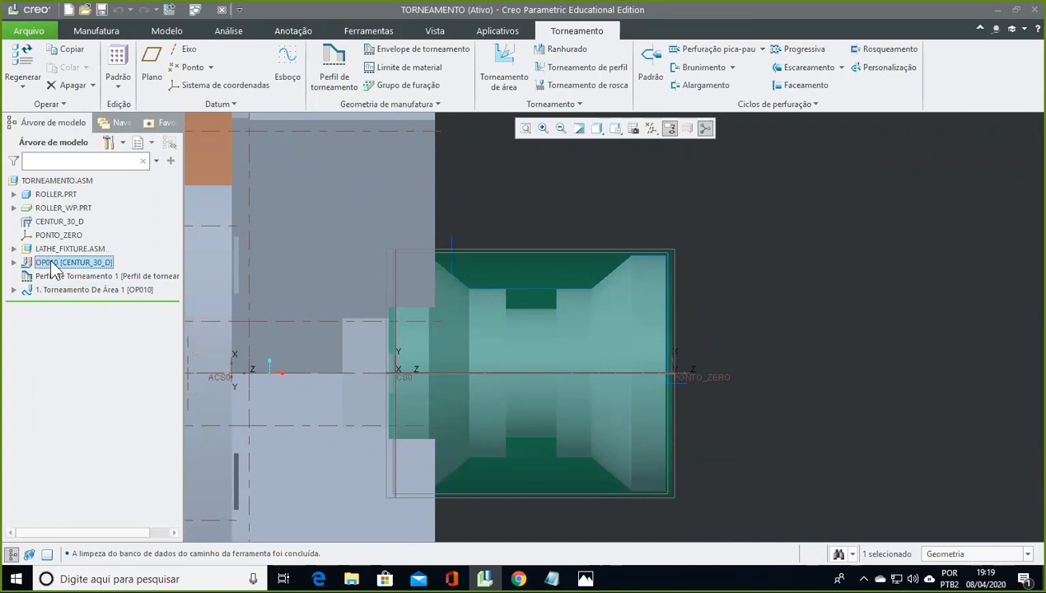
pyautogui.rightClick(53, 268)
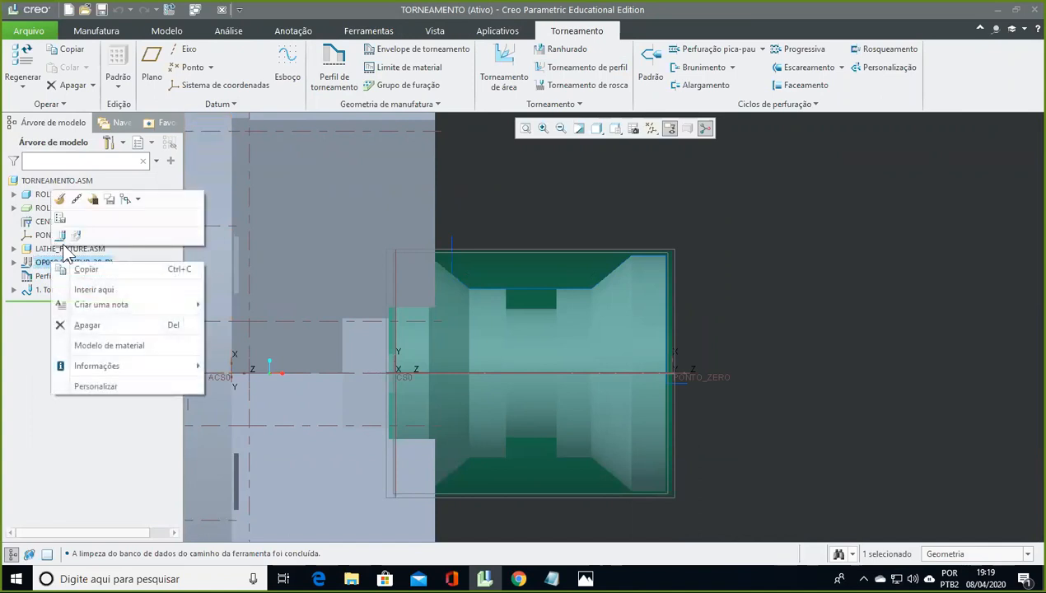
pyautogui.press('ctrl')
pyautogui.press('ctrl')
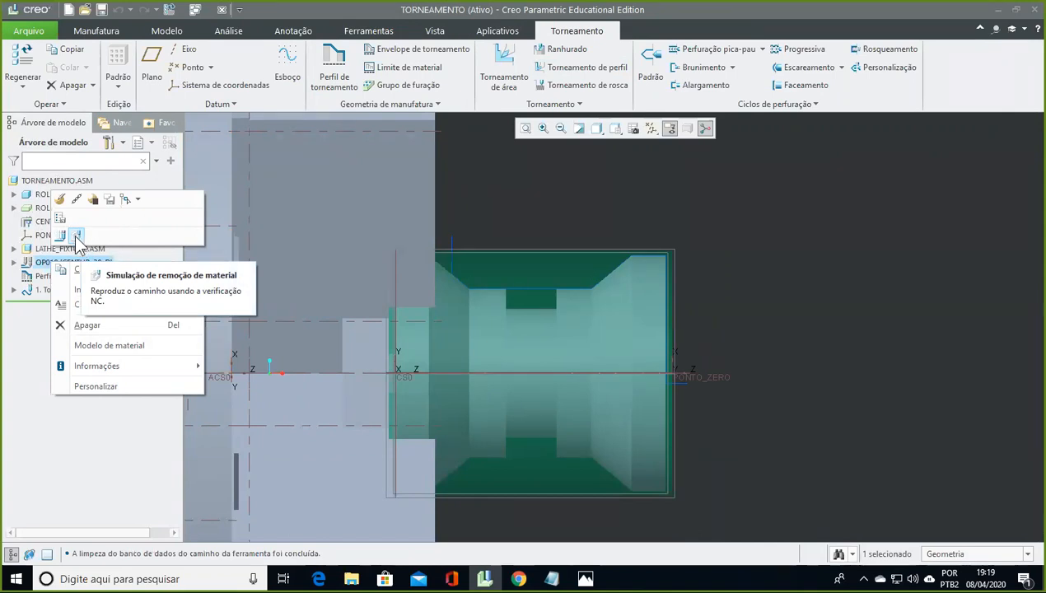
pyautogui.click(76, 236)
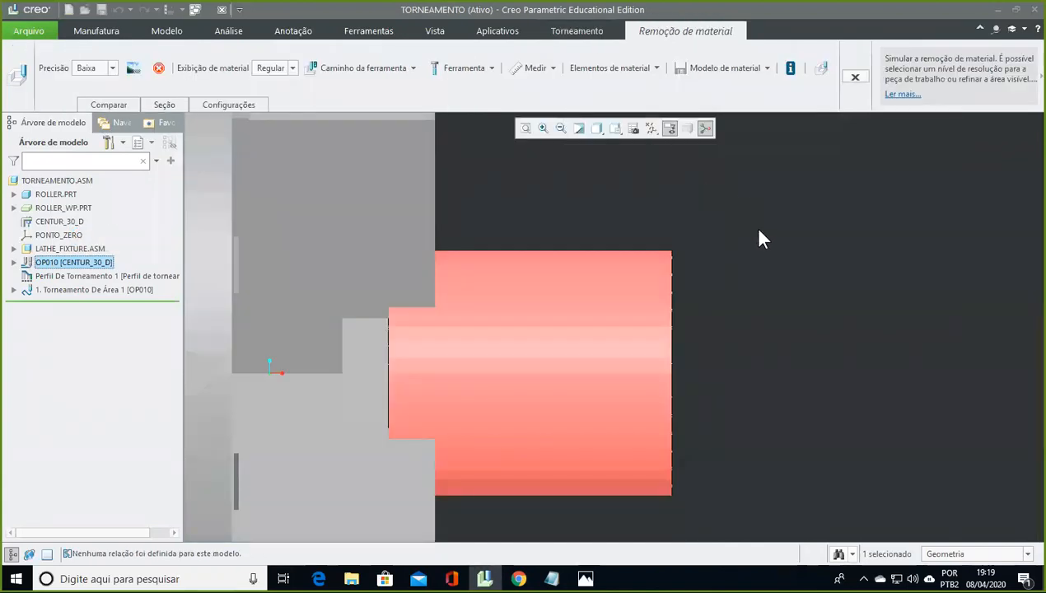
# Step: Open the simulation player and examine the spindle, feed and GOTO lines in the widened CL data
pyautogui.moveTo(750, 252); pyautogui.dragTo(756, 295, button='middle')
pyautogui.keyDown('shift'); pyautogui.moveTo(782, 355); pyautogui.dragTo(731, 294, button='middle'); pyautogui.keyUp('shift')
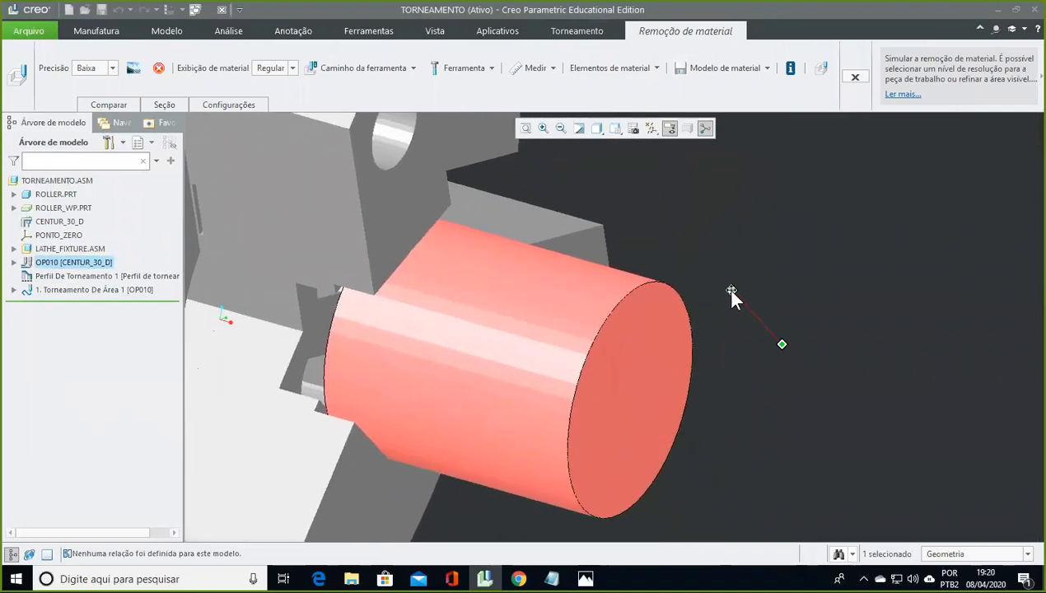
pyautogui.click(821, 72)
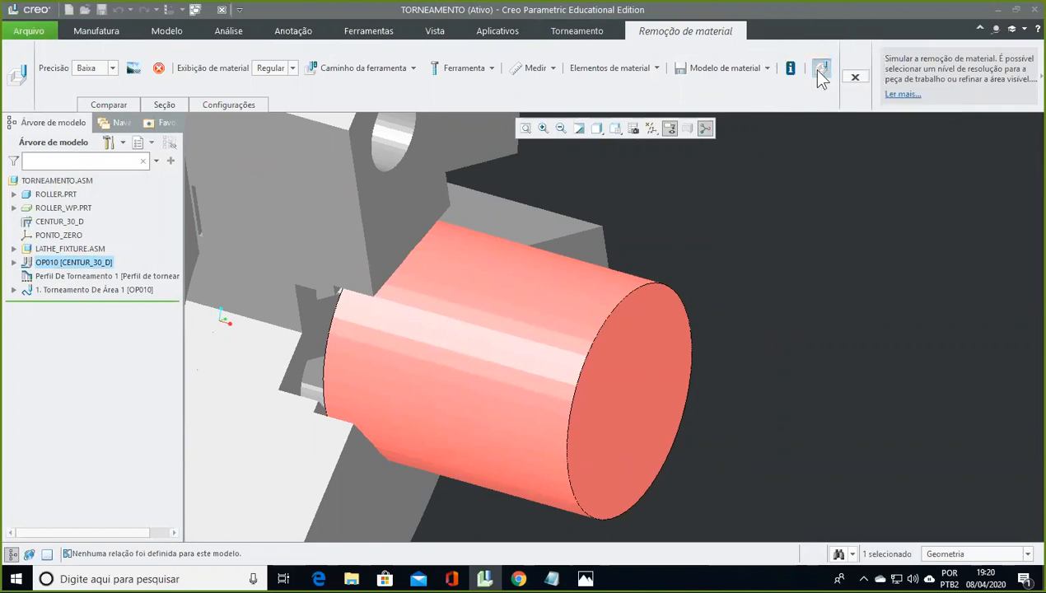
pyautogui.moveTo(821, 82); pyautogui.dragTo(874, 53)
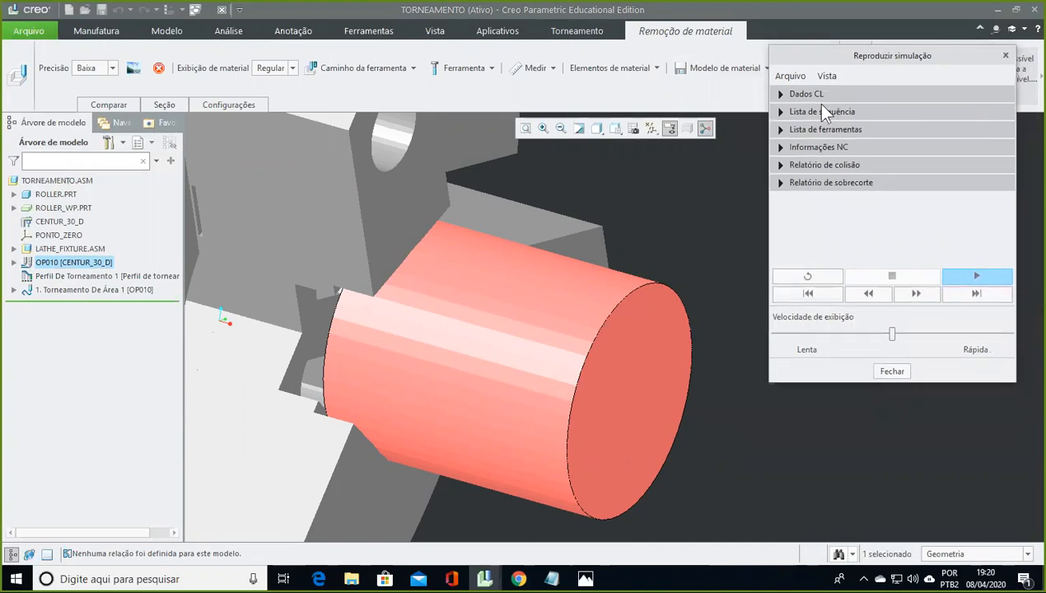
pyautogui.click(779, 92)
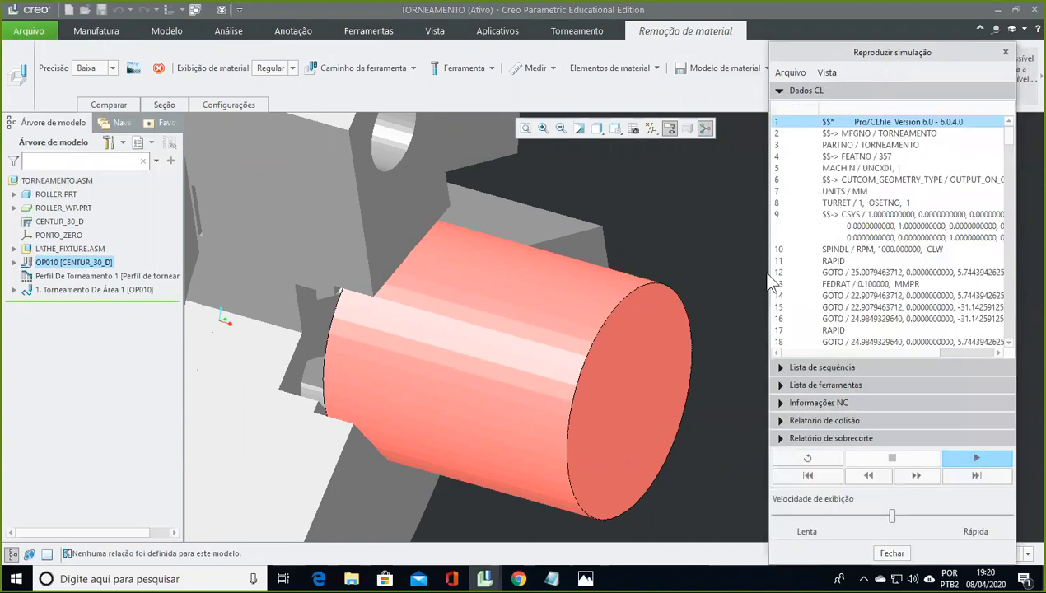
pyautogui.moveTo(768, 275); pyautogui.dragTo(676, 280)
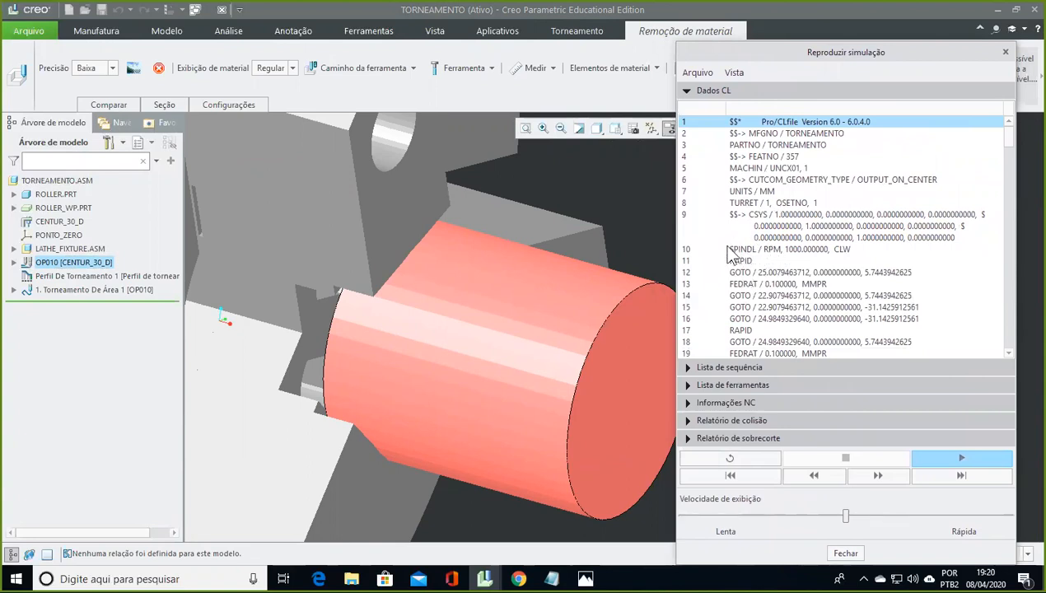
pyautogui.moveTo(853, 63); pyautogui.dragTo(871, 43)
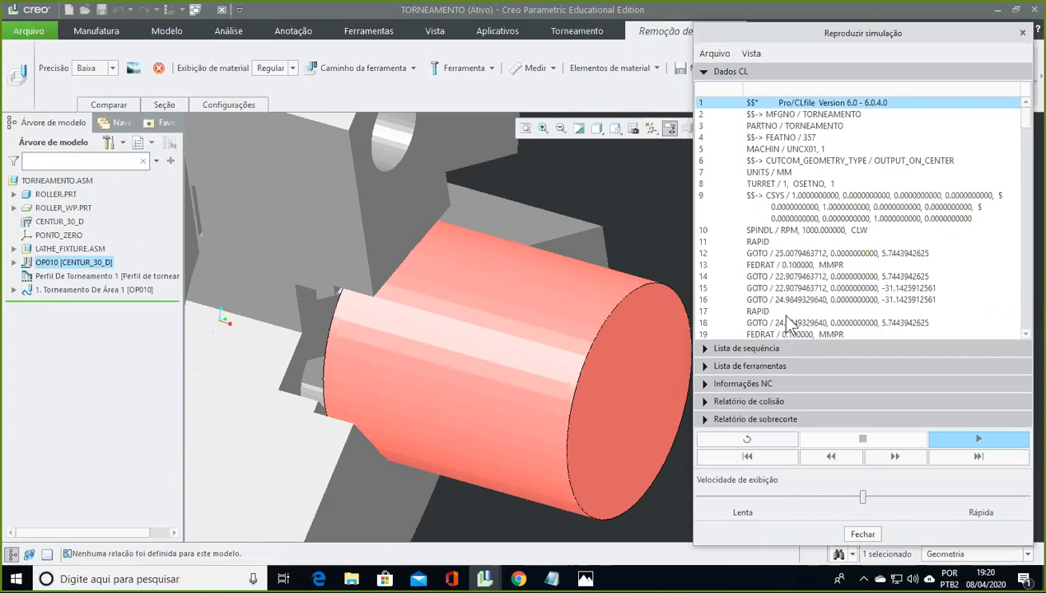
# Step: Collapse the CL data and inspect the simulation's sequence list and tool list
pyautogui.click(704, 72)
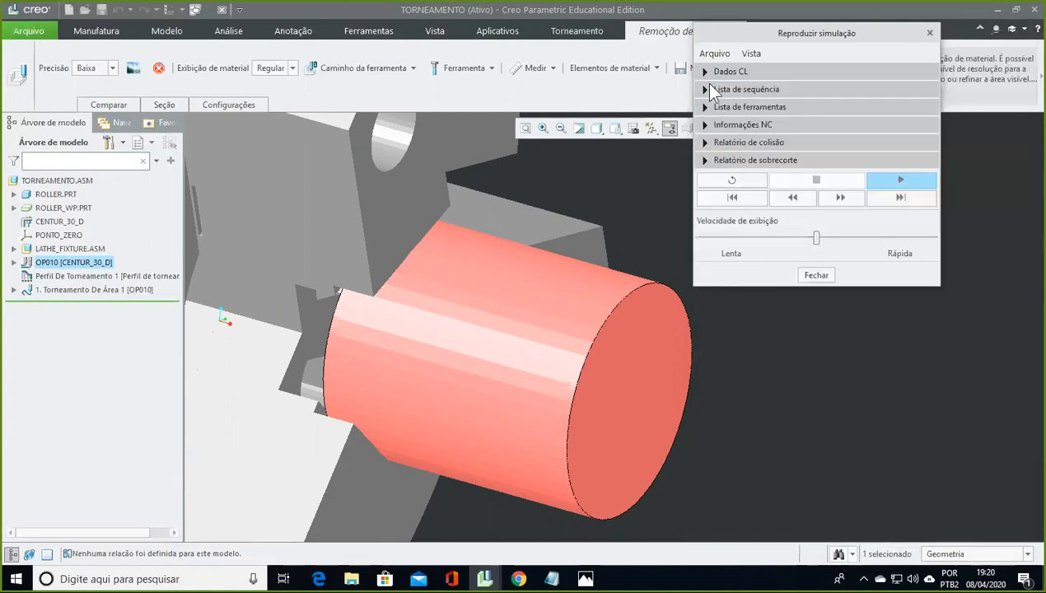
pyautogui.click(706, 89)
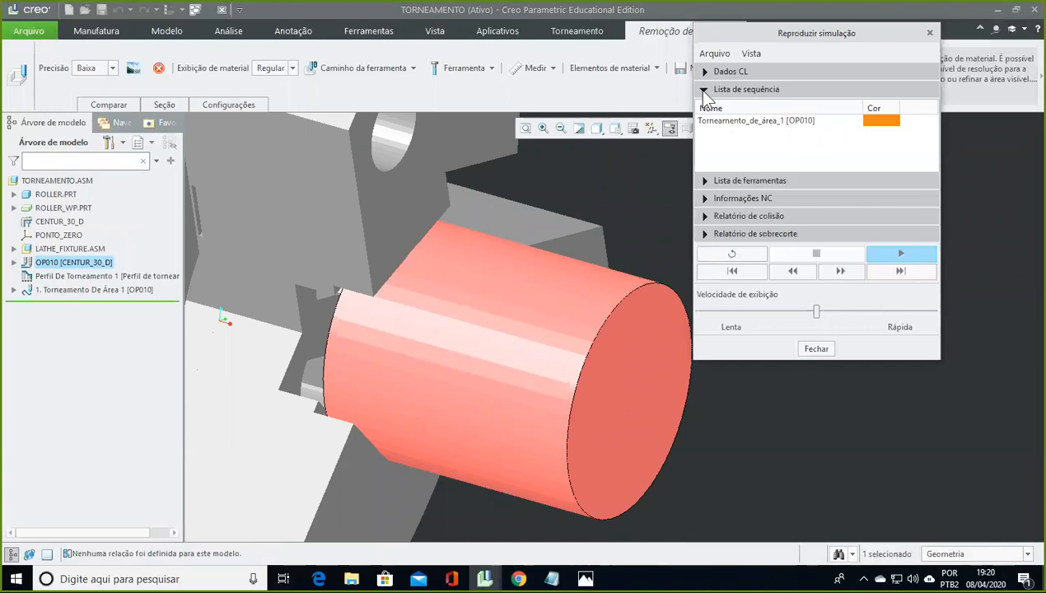
pyautogui.click(703, 90)
pyautogui.click(703, 107)
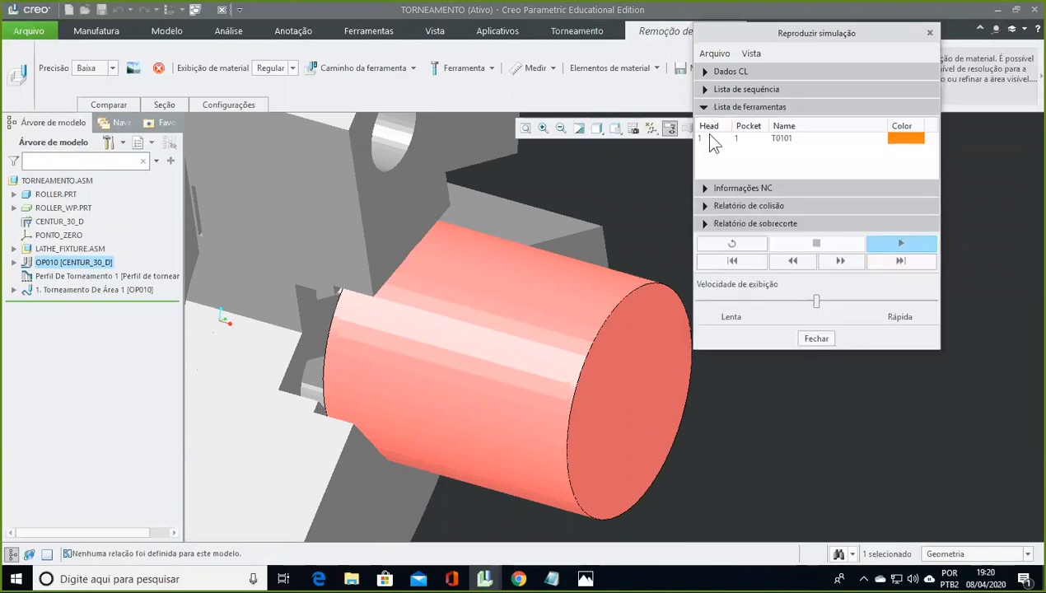
# Step: Examine the simulation's NC information, collision report and overcut report before playback
pyautogui.click(704, 107)
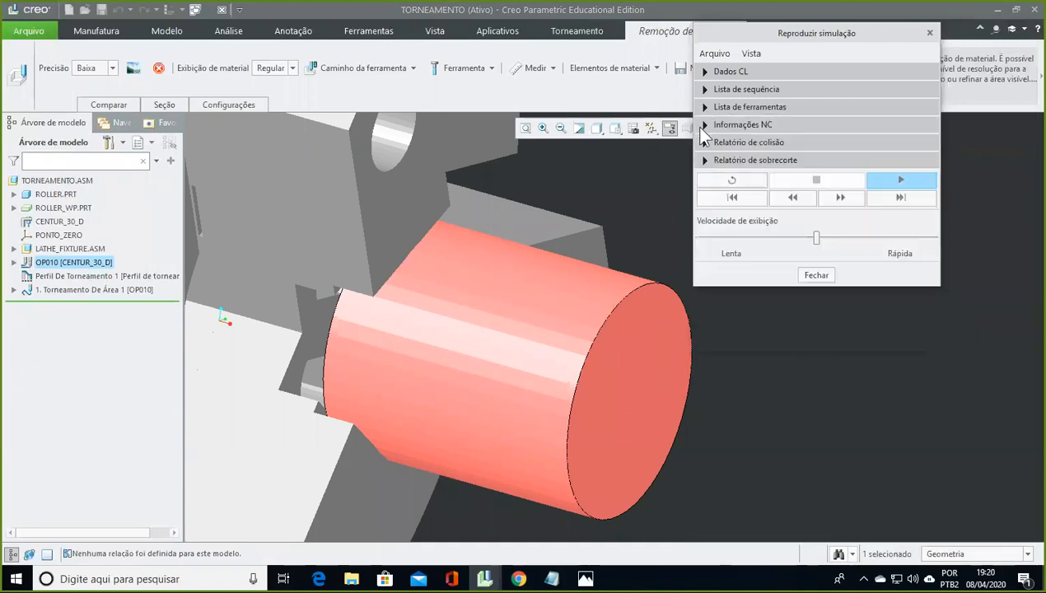
pyautogui.click(703, 124)
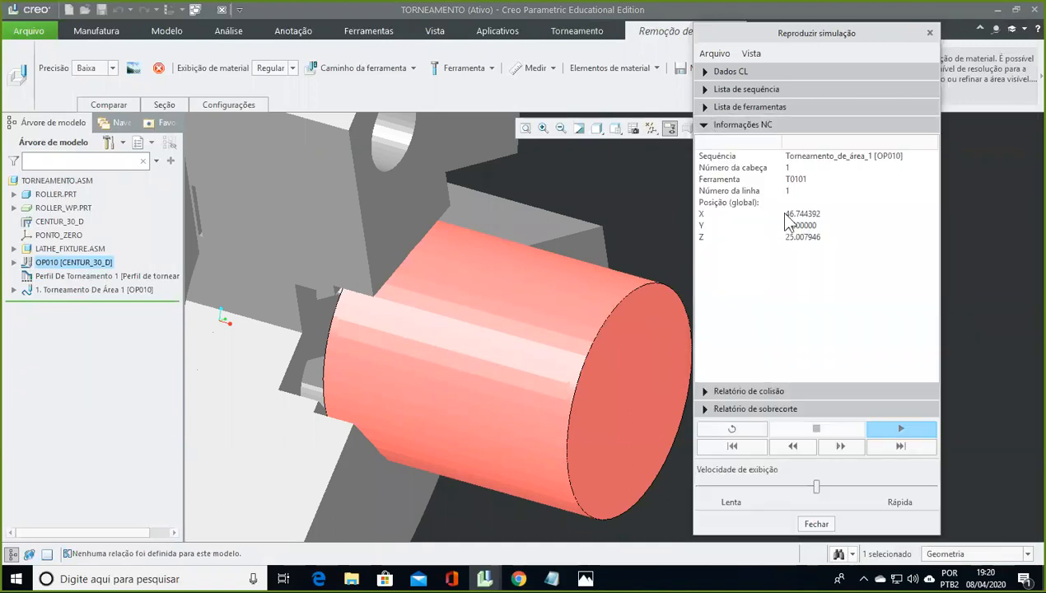
pyautogui.keyDown('shift'); pyautogui.moveTo(618, 224); pyautogui.dragTo(346, 206, button='middle'); pyautogui.keyUp('shift')
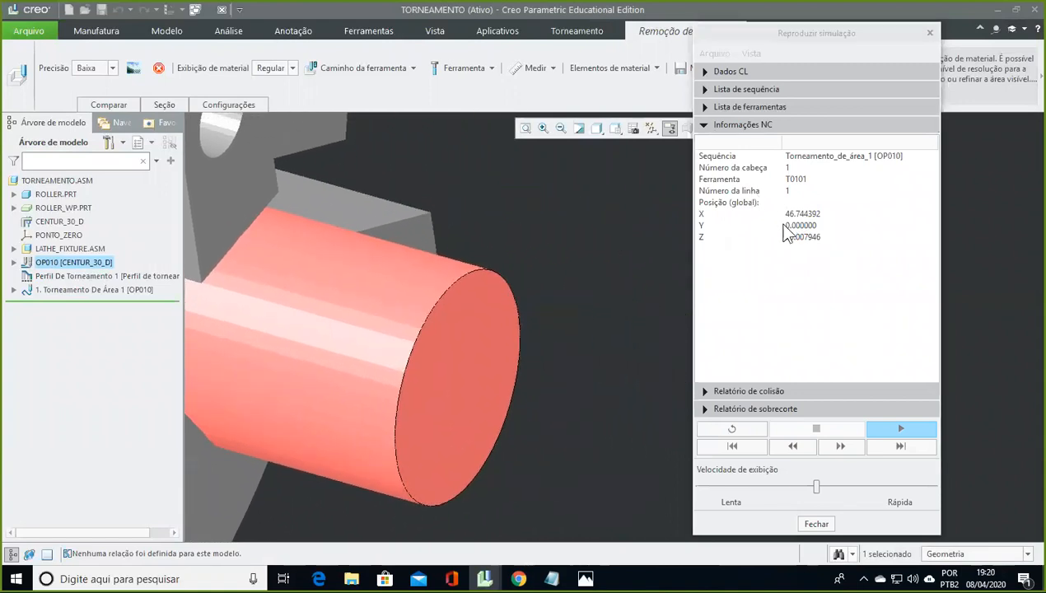
pyautogui.moveTo(840, 35); pyautogui.dragTo(933, 35)
pyautogui.click(797, 392)
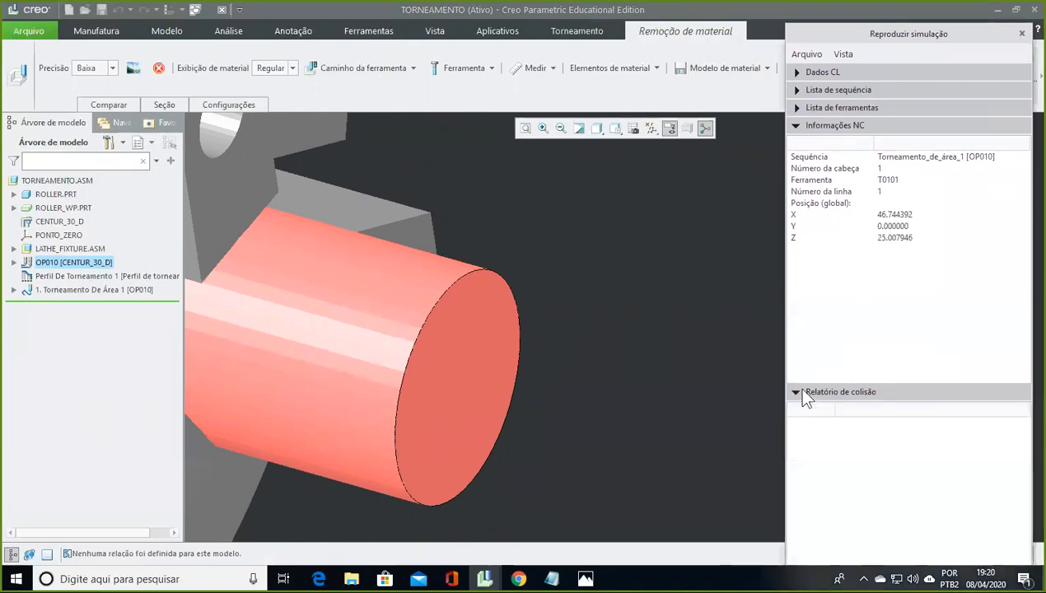
pyautogui.click(797, 392)
pyautogui.click(795, 410)
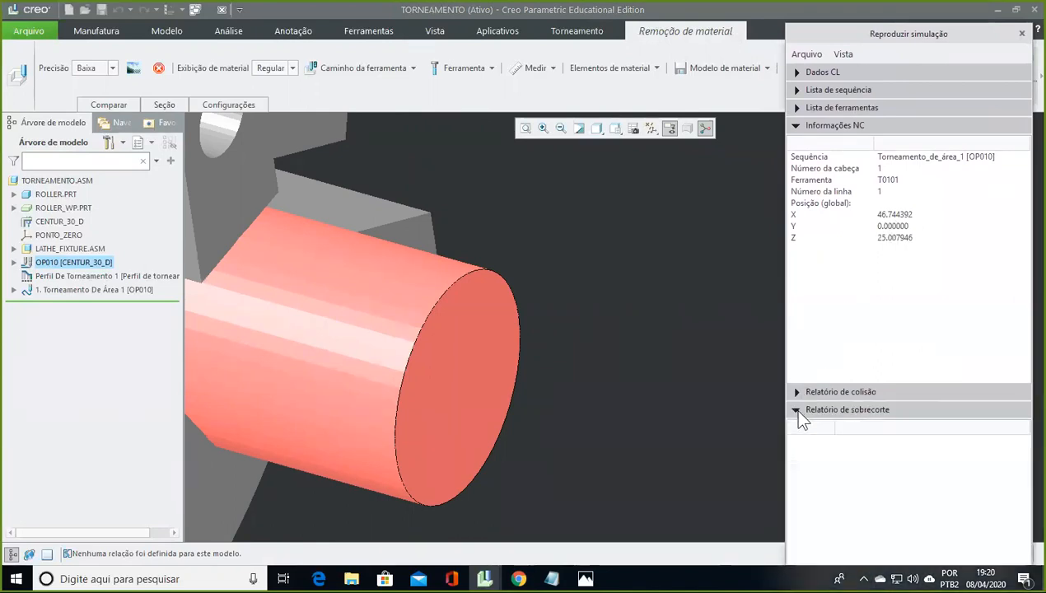
pyautogui.click(797, 409)
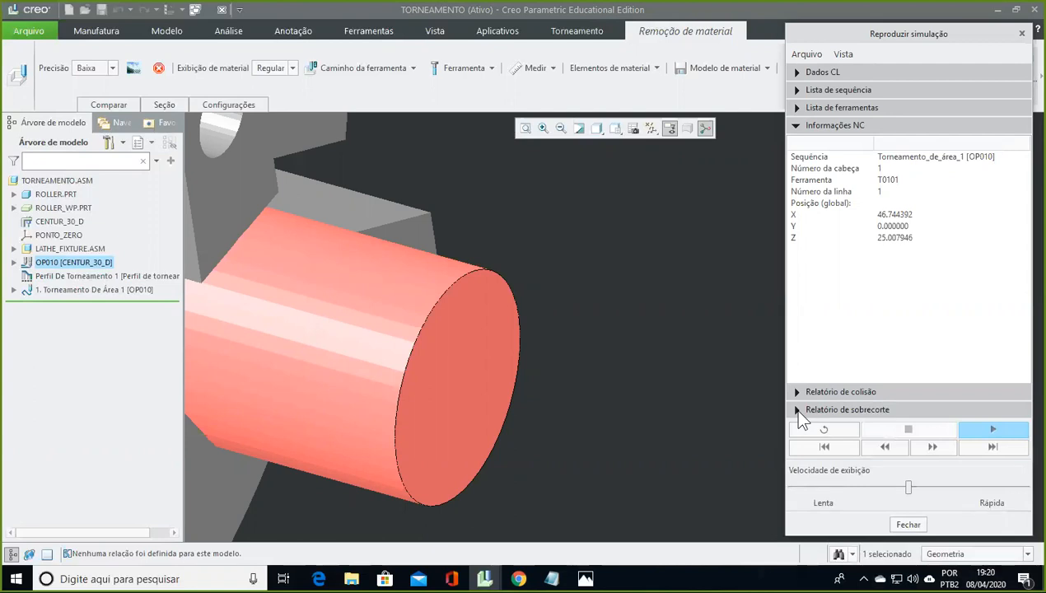
# Step: Play the material removal simulation of the area turning sequence on the roller workpiece through to its end
pyautogui.scroll(-2, 666, 299)
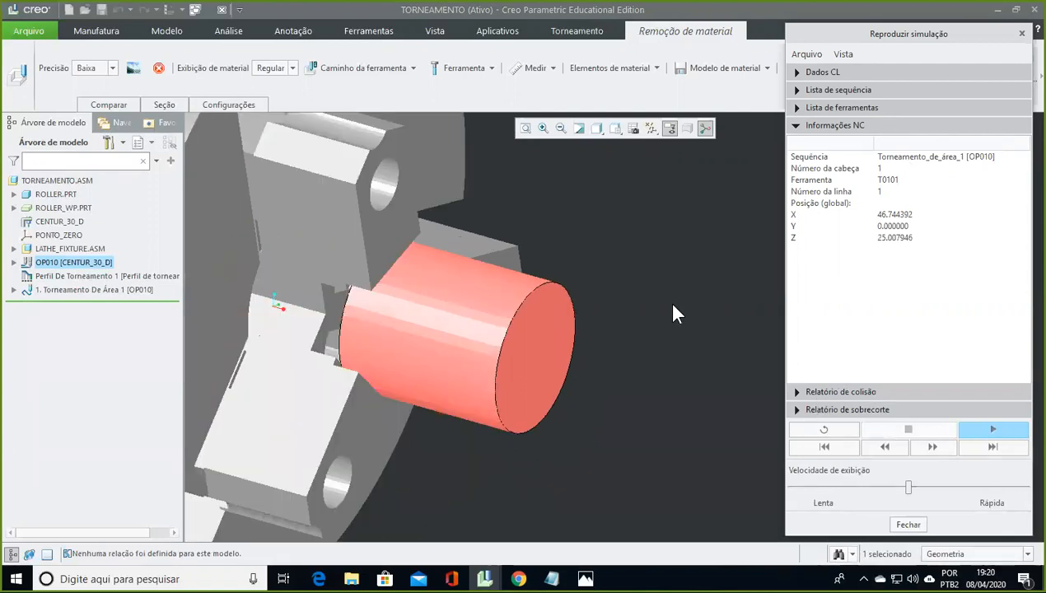
pyautogui.scroll(-2, 666, 299)
pyautogui.click(992, 429)
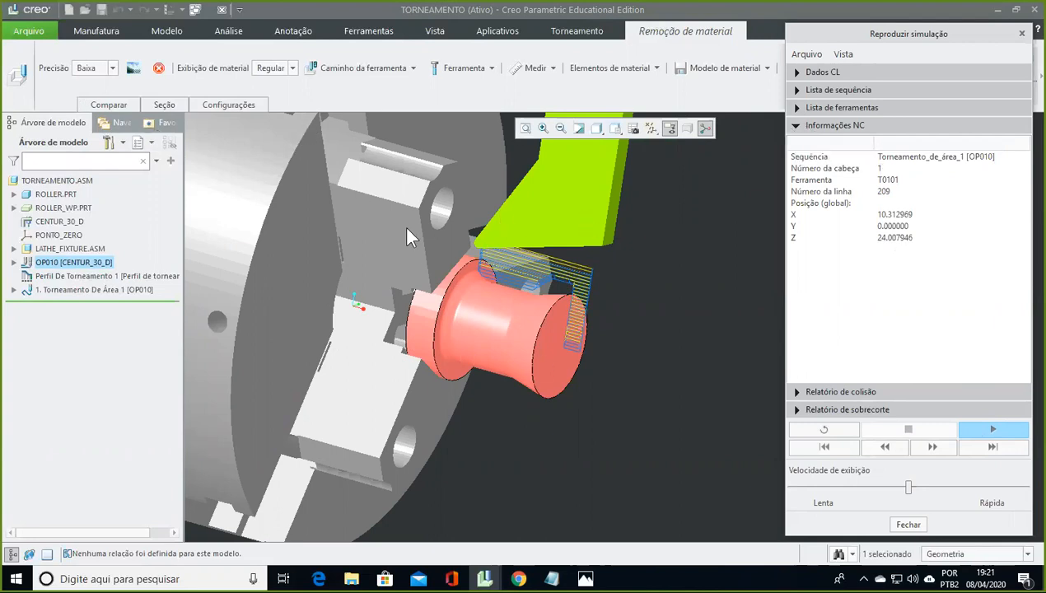
# Step: Compare the machined stock with the target part using an offset of 0.00 and no cross section
pyautogui.click(100, 112)
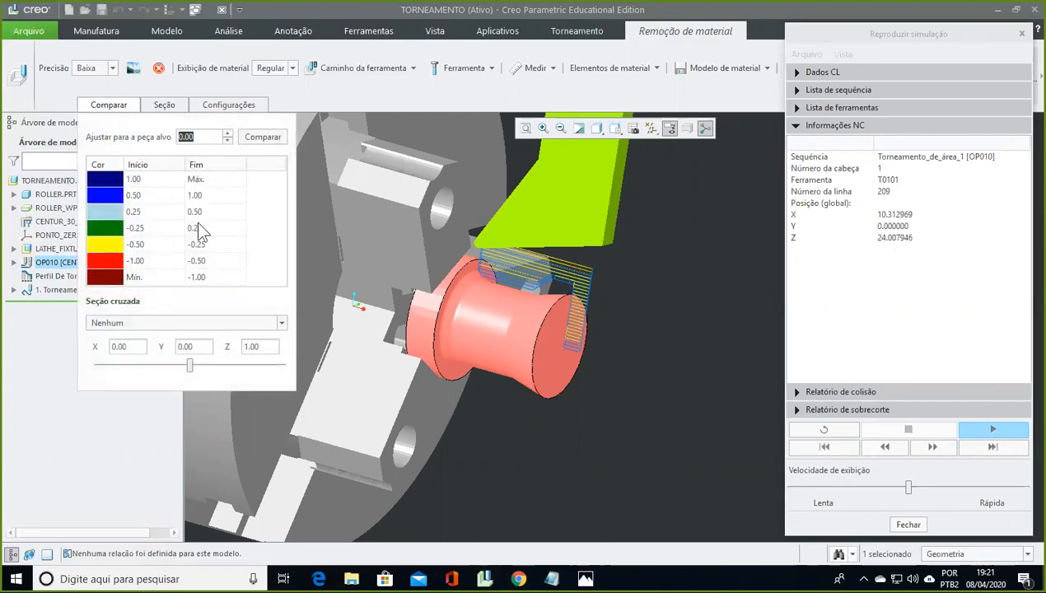
pyautogui.click(272, 140)
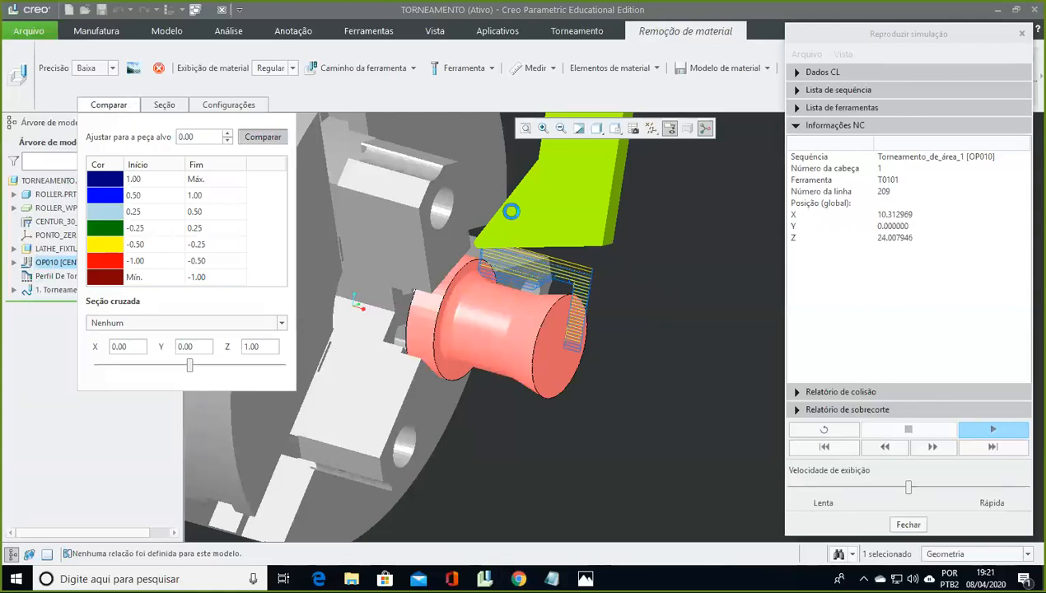
pyautogui.scroll(6, 523, 306)
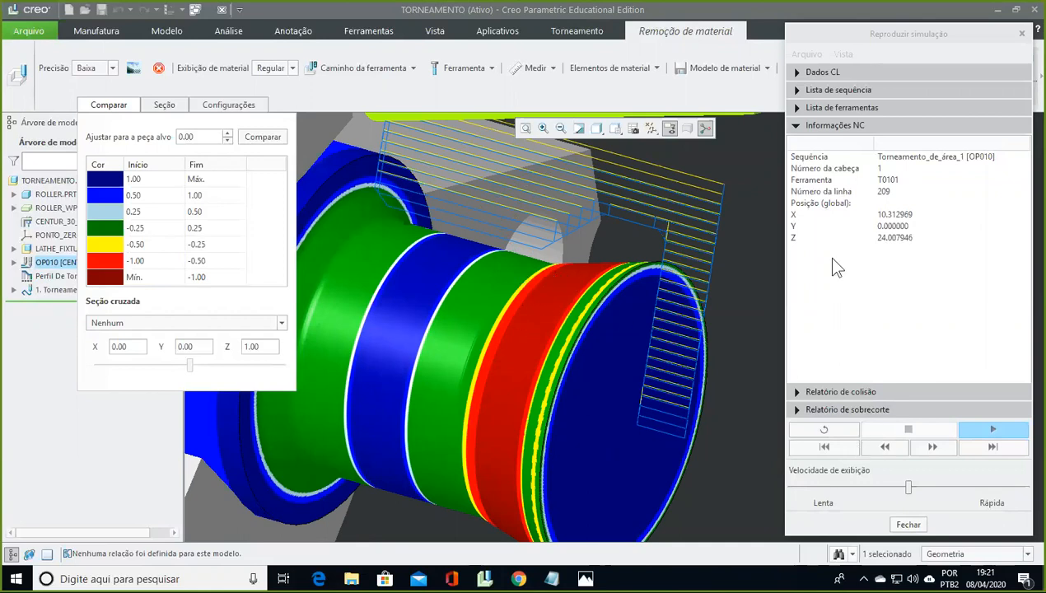
# Step: Review the overcut report of the simulation and close the player and the material removal simulation
pyautogui.click(791, 126)
pyautogui.click(792, 125)
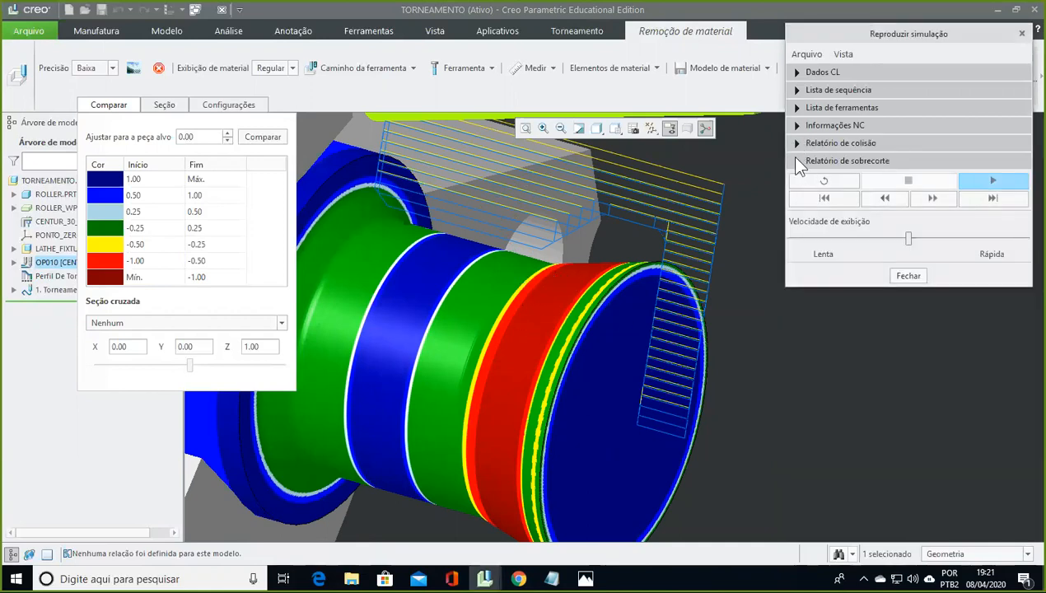
pyautogui.click(797, 160)
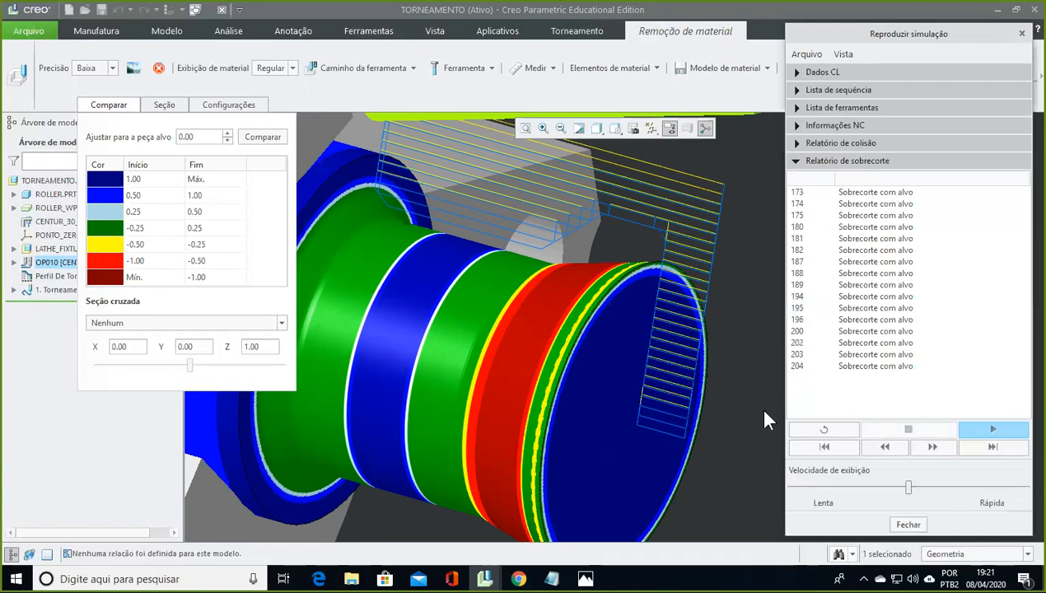
pyautogui.click(796, 161)
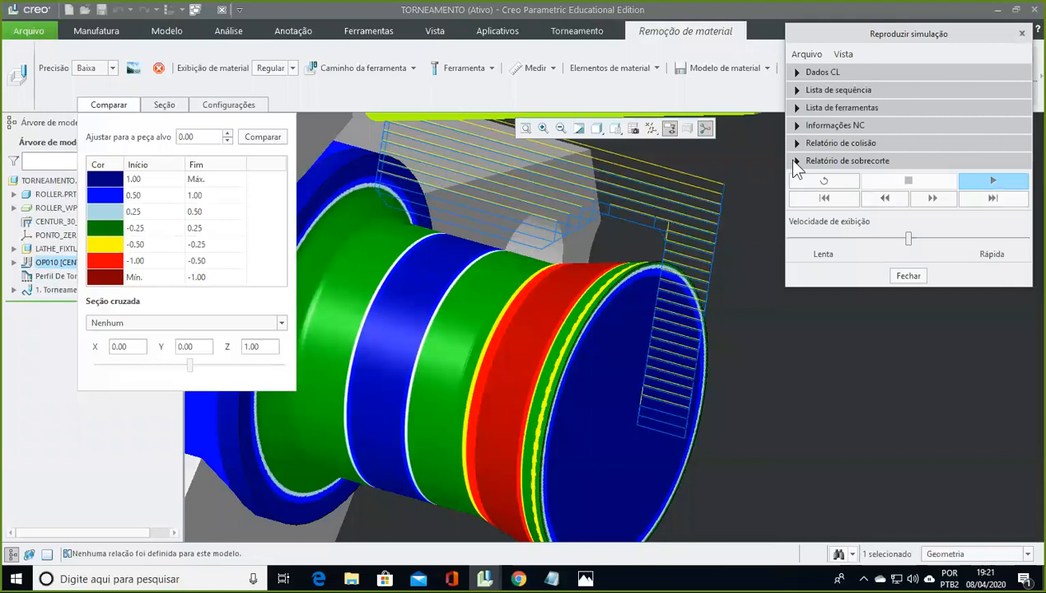
pyautogui.moveTo(926, 35); pyautogui.dragTo(887, 104)
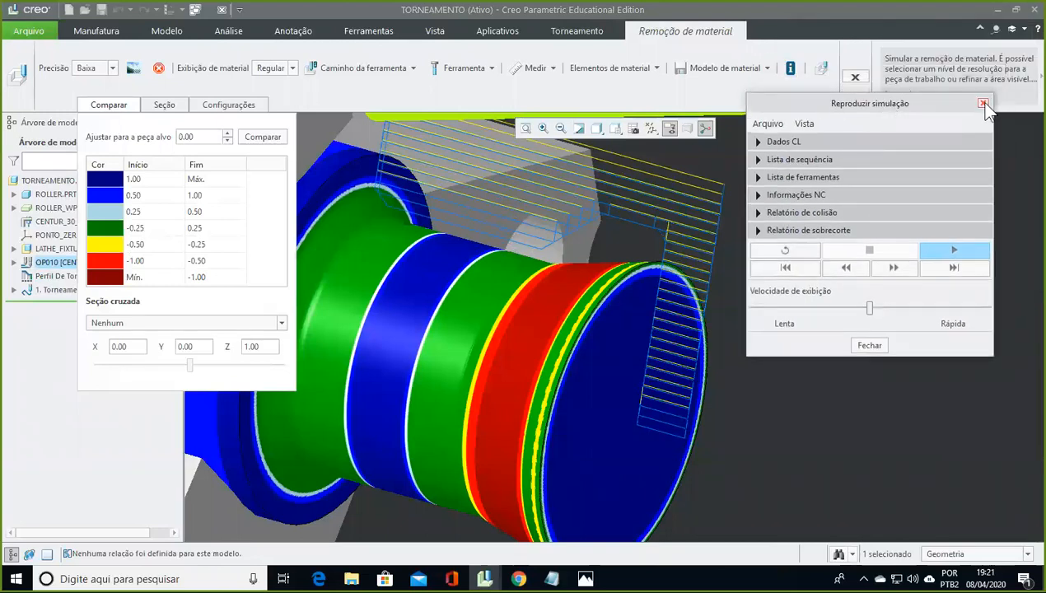
pyautogui.click(983, 102)
pyautogui.click(854, 78)
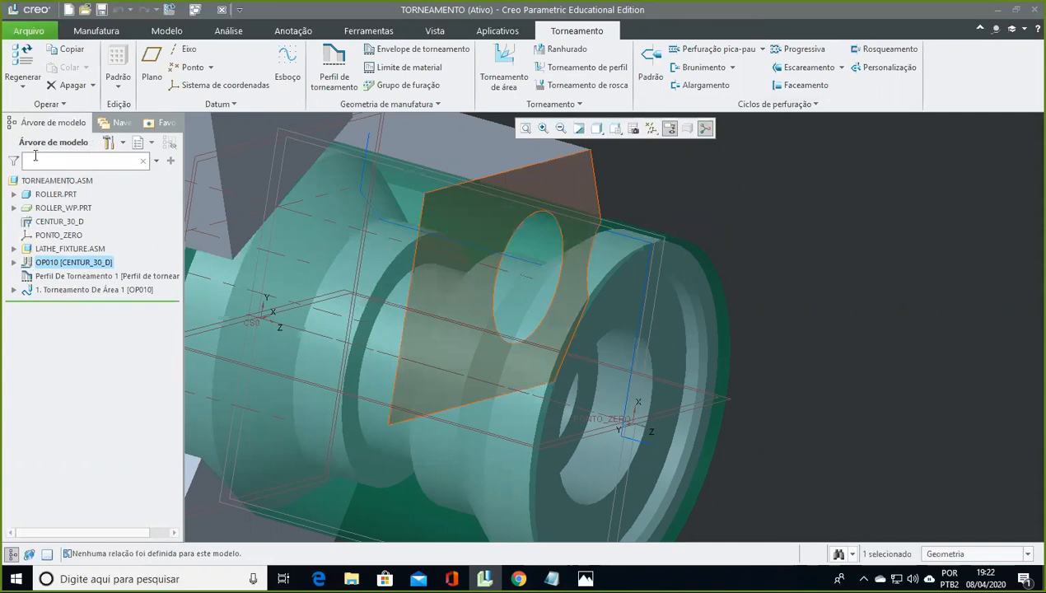
# Step: In the cutting tool setup, set T0101's end angle to 55 degrees and its shank width to 35 mm
pyautogui.click(93, 34)
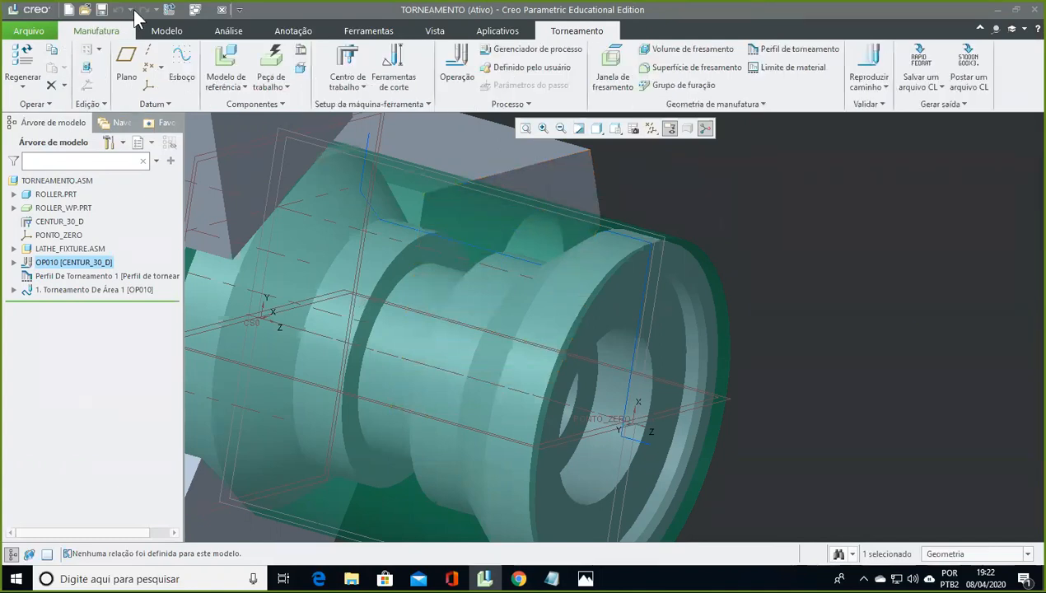
pyautogui.click(400, 73)
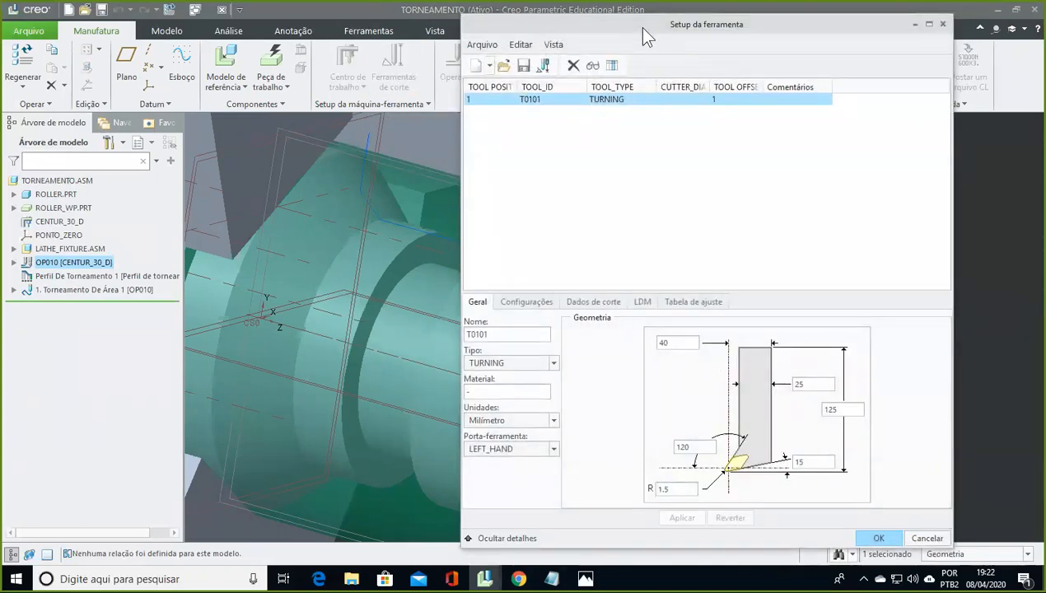
pyautogui.moveTo(685, 28); pyautogui.dragTo(782, 31)
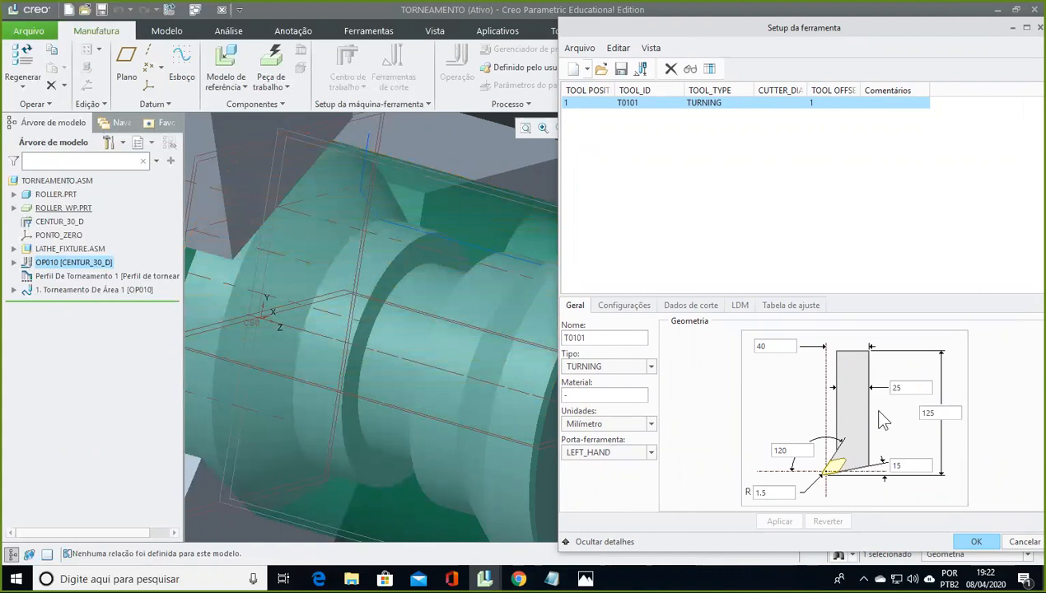
pyautogui.doubleClick(905, 467)
pyautogui.write('55')
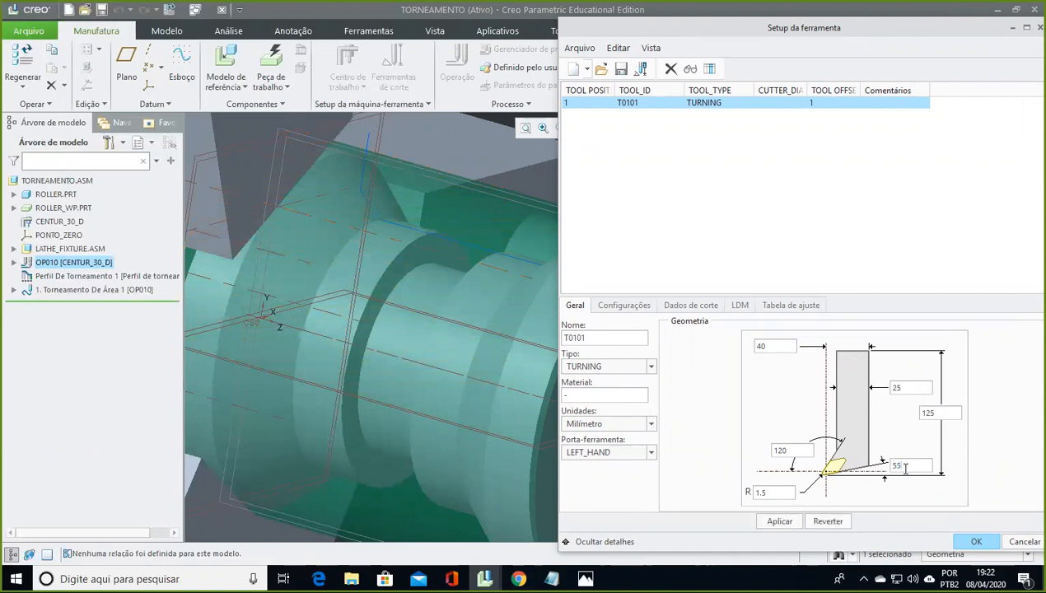
pyautogui.doubleClick(912, 390)
pyautogui.write('35')
pyautogui.doubleClick(896, 466)
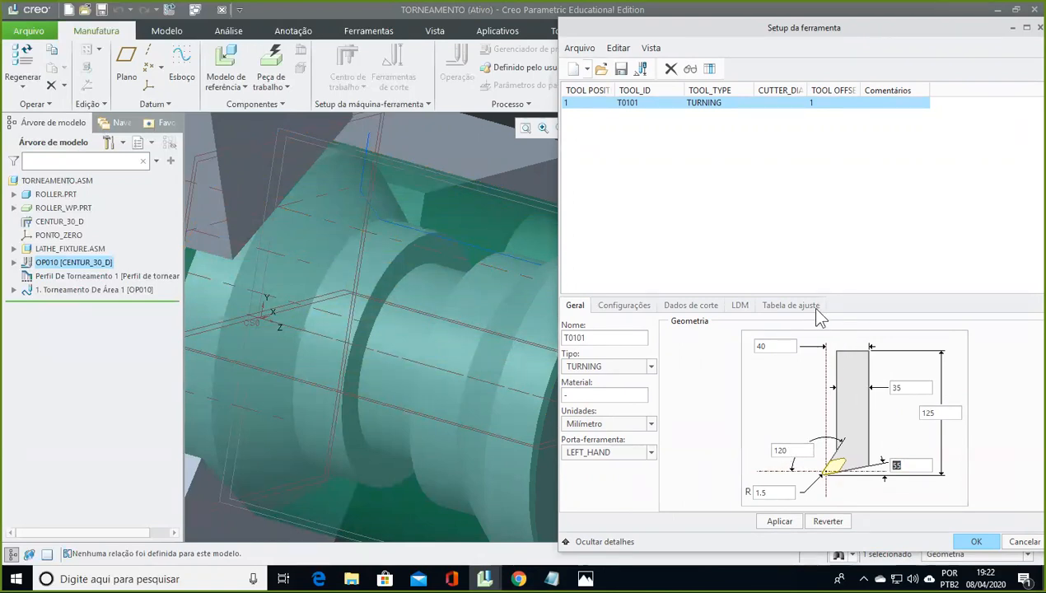
# Step: Preview tool T0101 and inspect the tip geometry around its two cutting angles
pyautogui.click(691, 70)
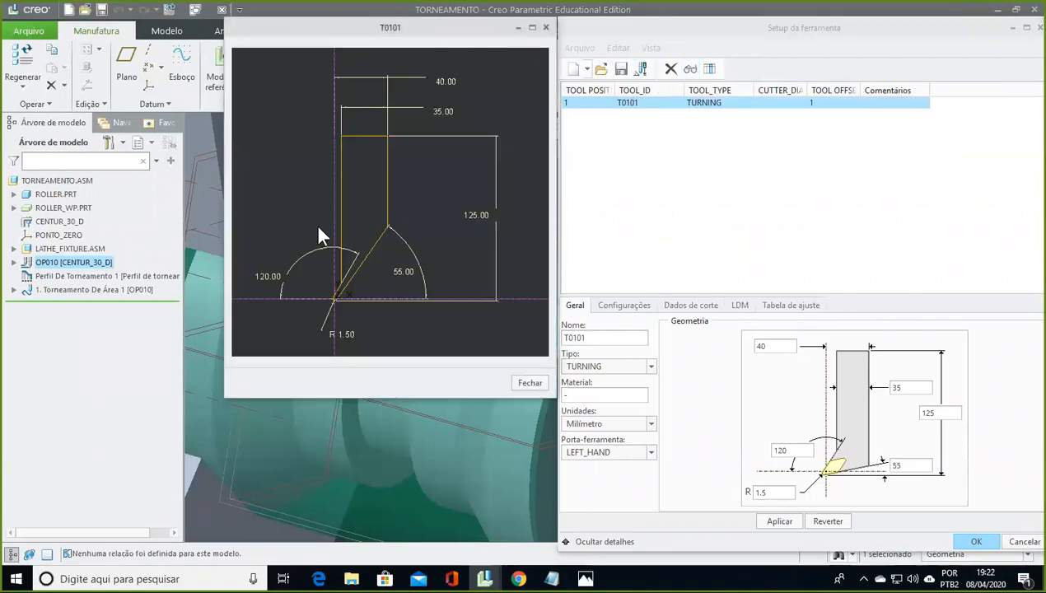
pyautogui.scroll(-3, 315, 257)
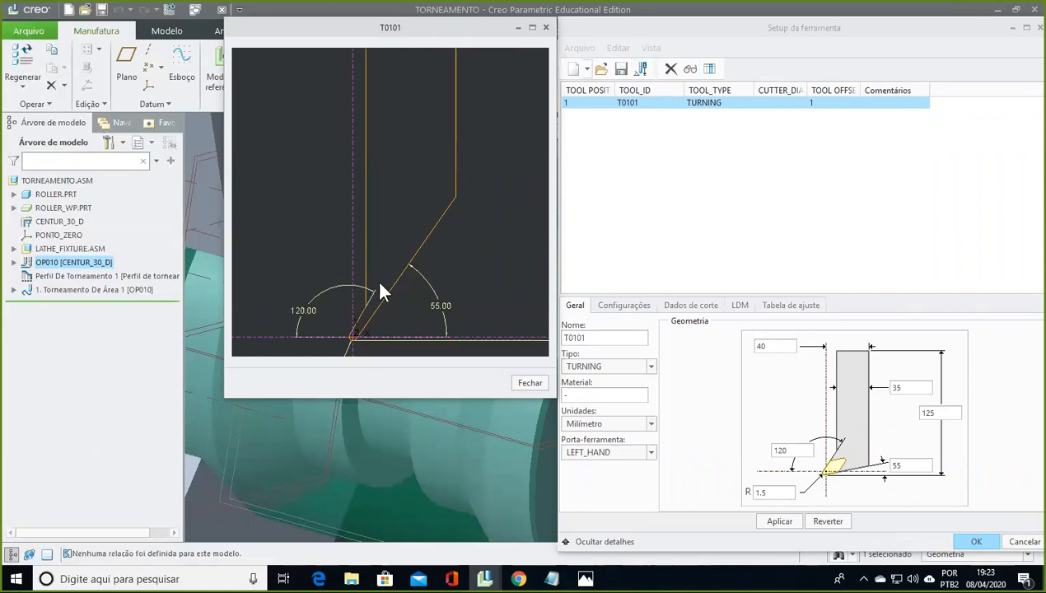
pyautogui.scroll(3, 355, 278)
pyautogui.scroll(-3, 363, 284)
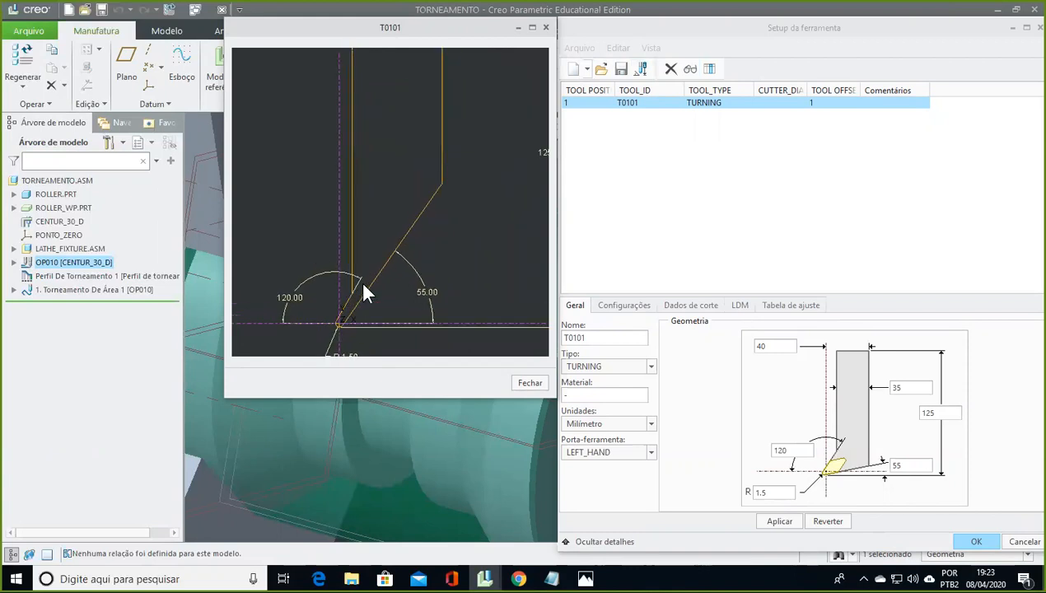
pyautogui.click(544, 28)
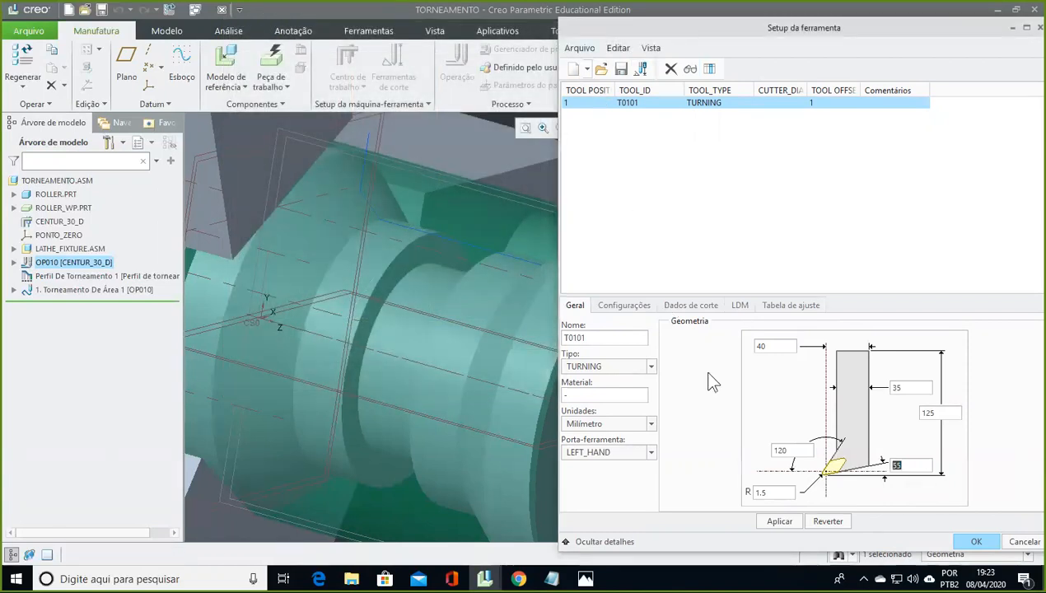
# Step: Try a side angle of 85 degrees for tool T0101 and preview its tip geometry
pyautogui.doubleClick(791, 447)
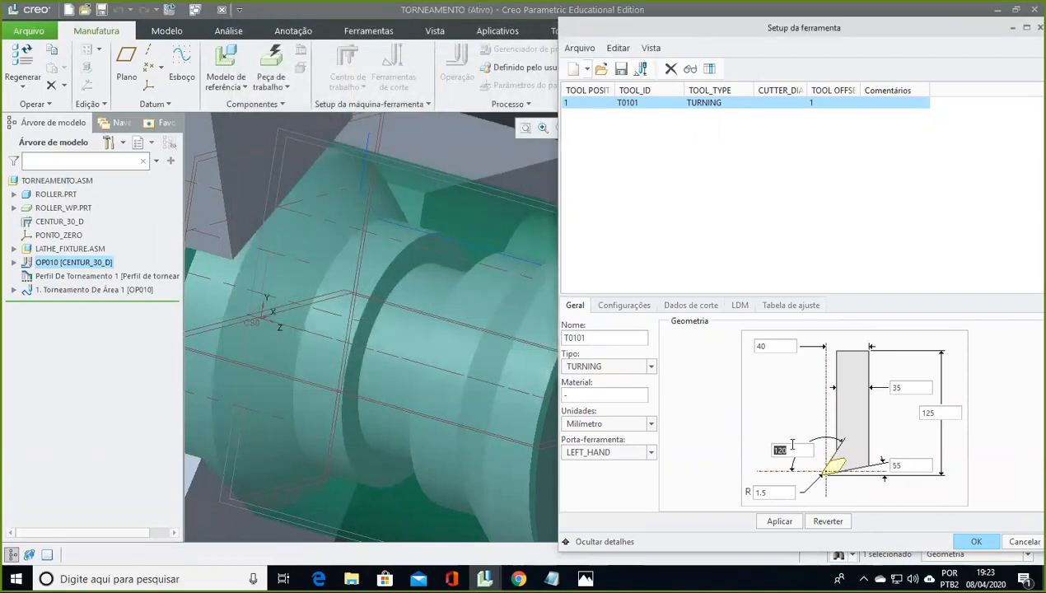
pyautogui.write('85')
pyautogui.click(691, 69)
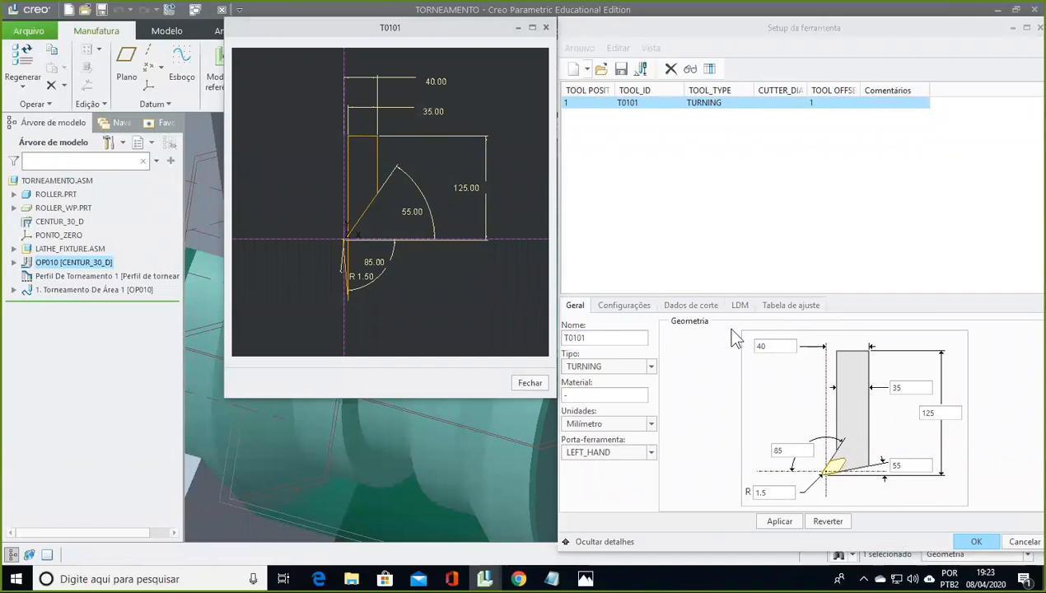
pyautogui.scroll(-4, 393, 262)
pyautogui.keyDown('shift'); pyautogui.moveTo(360, 246); pyautogui.dragTo(488, 239, button='middle'); pyautogui.keyUp('shift')
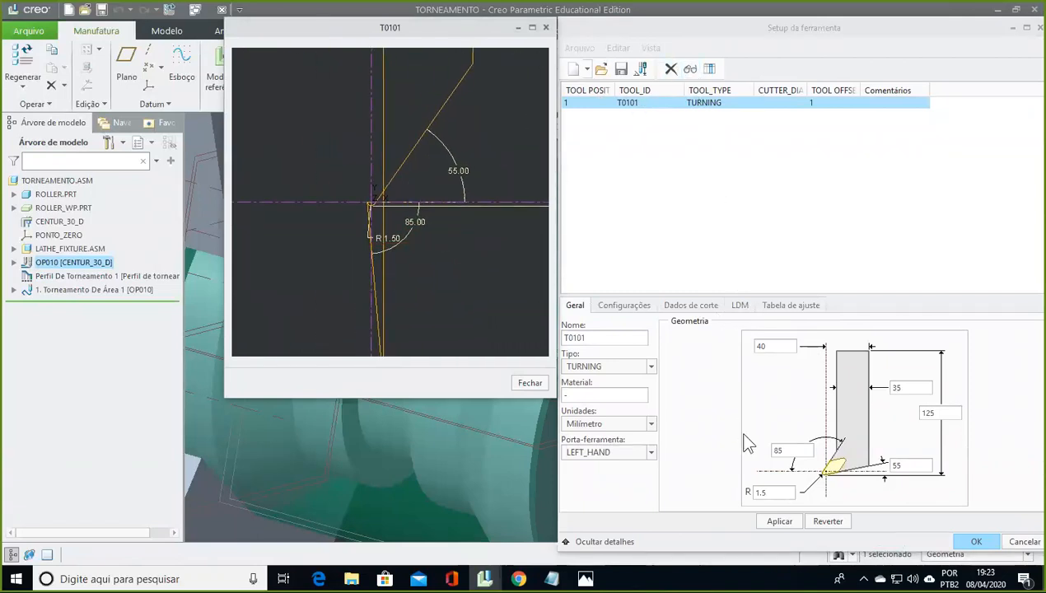
# Step: Set T0101's side angle to 95 degrees and refresh the tool preview
pyautogui.doubleClick(796, 446)
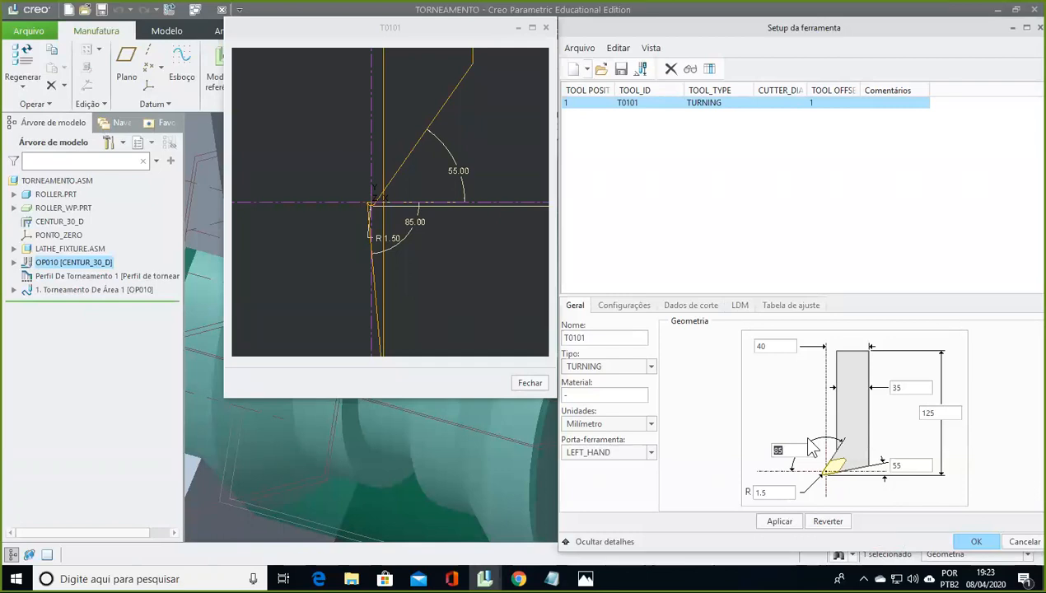
pyautogui.write('95')
pyautogui.press('Return')
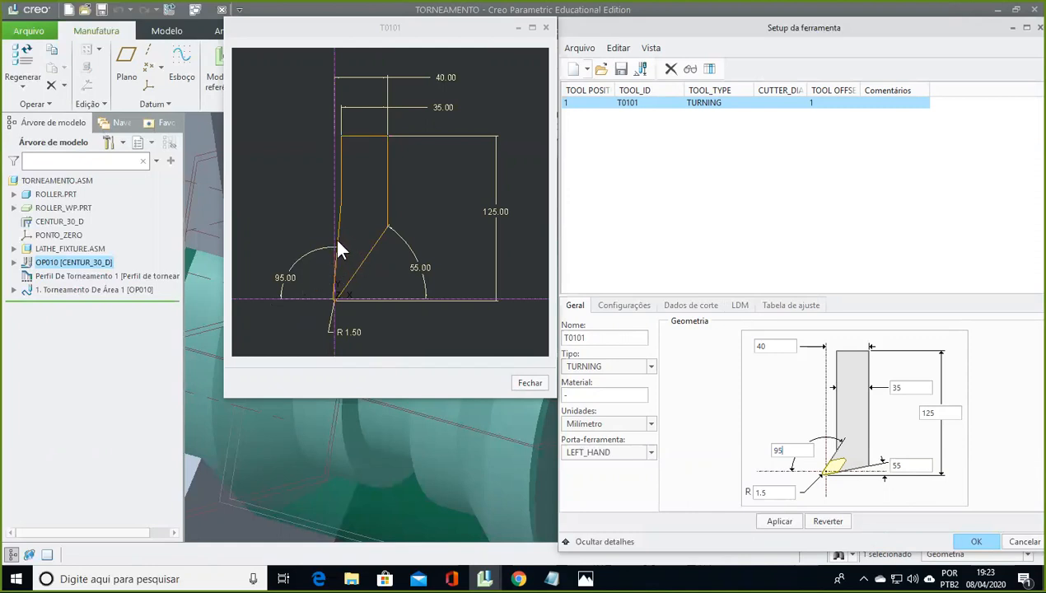
# Step: Check the full T0101 profile in the preview, close it and accept the tool setup
pyautogui.moveTo(390, 26); pyautogui.dragTo(401, 58)
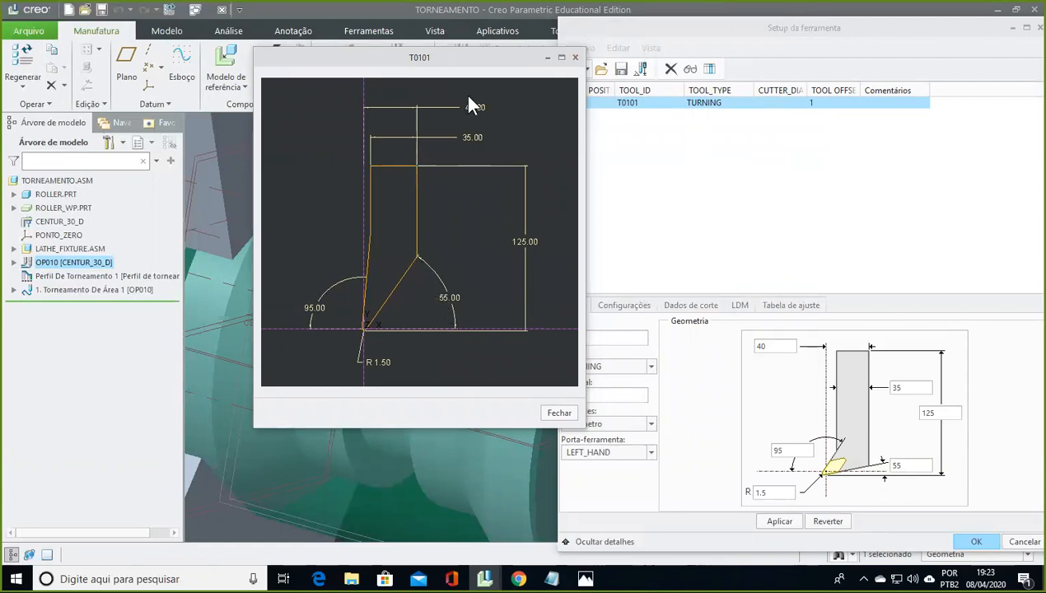
pyautogui.moveTo(465, 61); pyautogui.dragTo(517, 52)
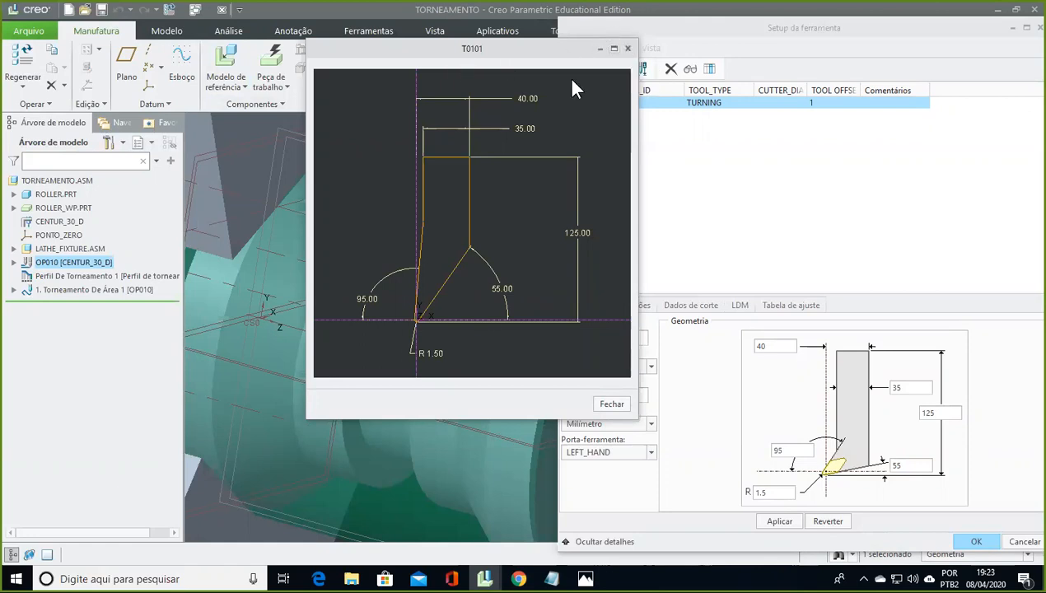
pyautogui.click(626, 48)
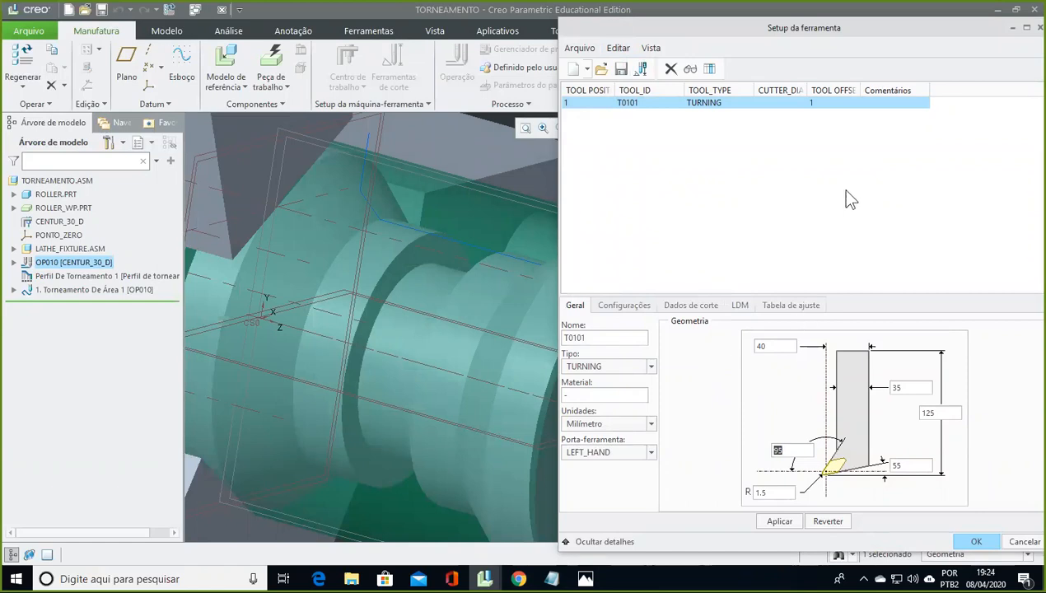
pyautogui.moveTo(854, 29); pyautogui.dragTo(818, 23)
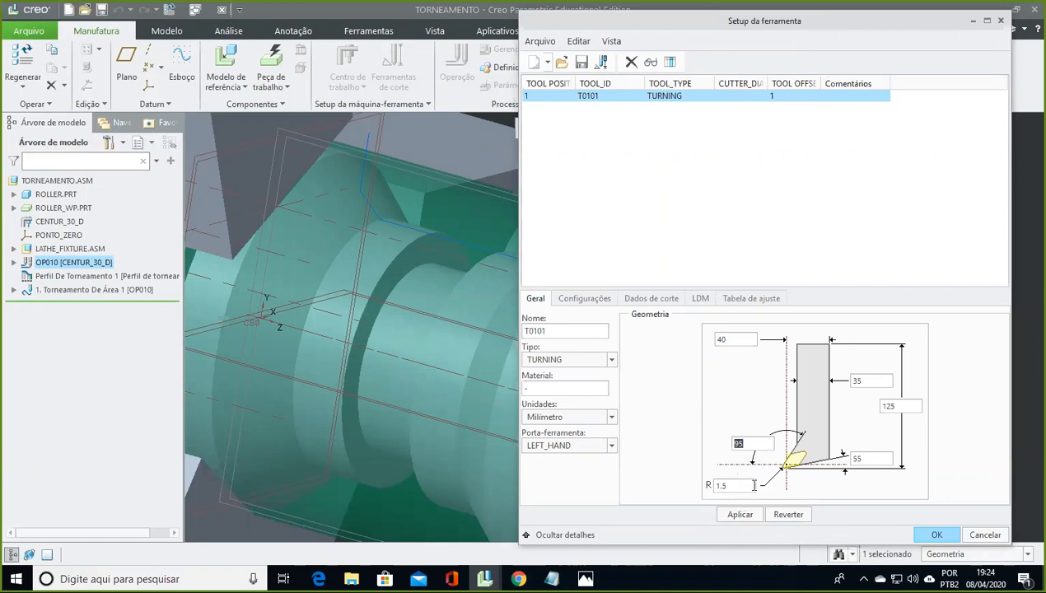
pyautogui.click(938, 536)
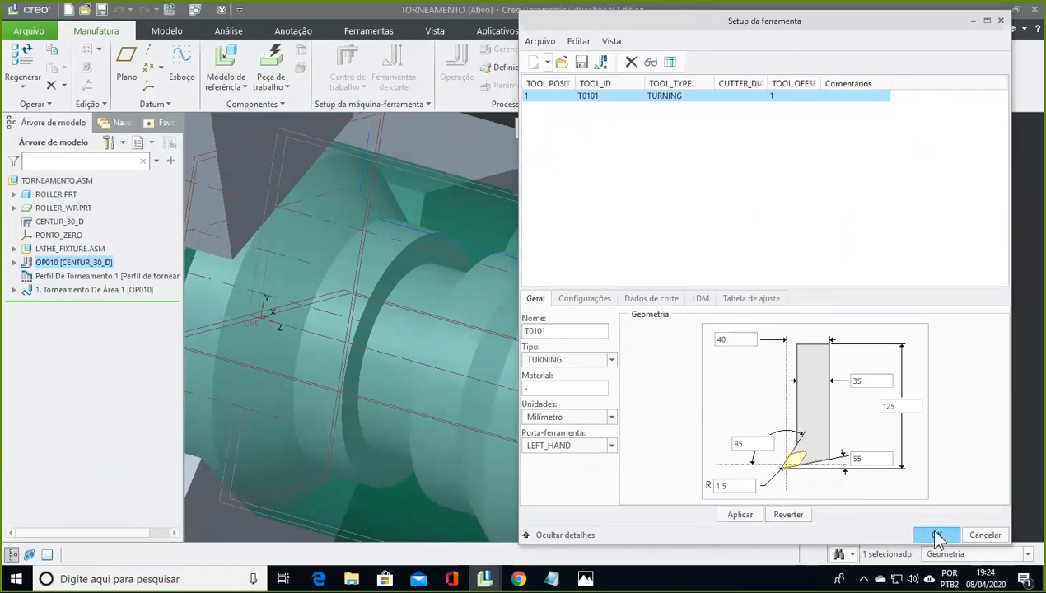
# Step: Apply the edited geometry to tool T0101, confirm the tool description change and accept the tool setup
pyautogui.click(743, 514)
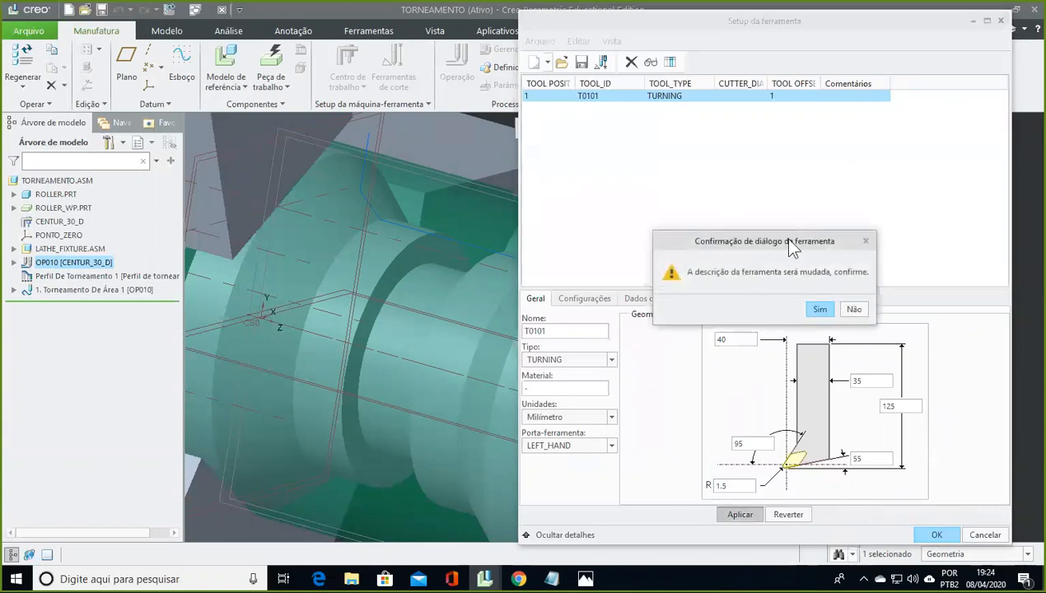
pyautogui.moveTo(789, 247); pyautogui.dragTo(809, 179)
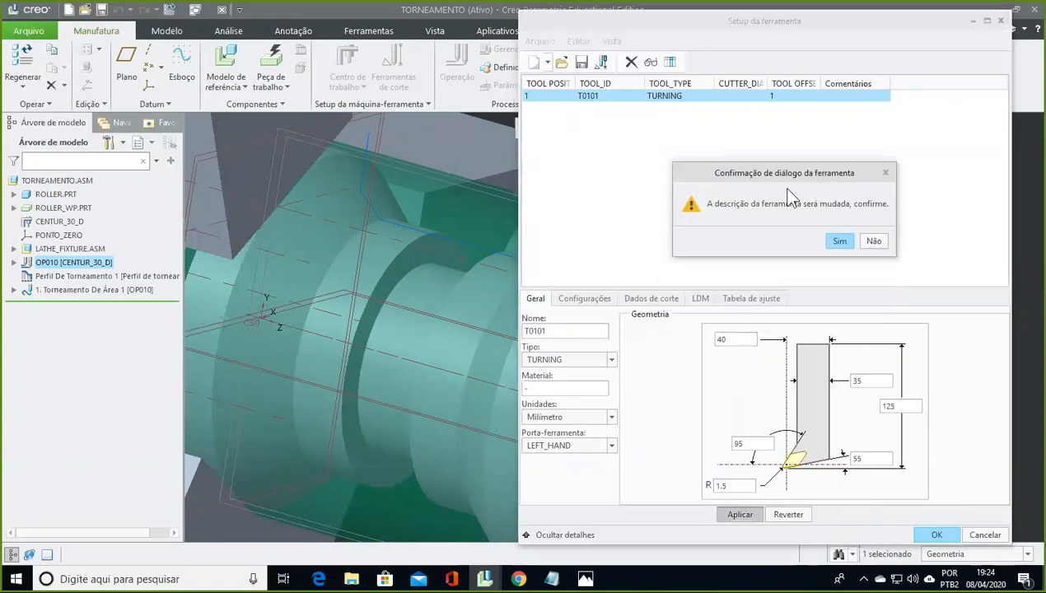
pyautogui.click(840, 242)
pyautogui.click(937, 533)
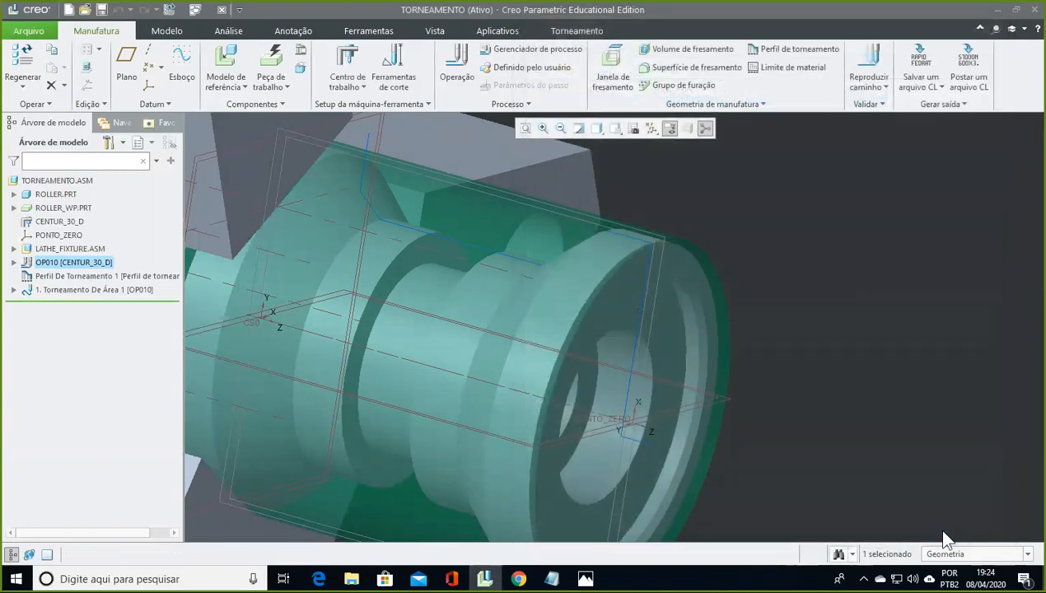
# Step: Run the material removal simulation of operation OP010 and play the full toolpath
pyautogui.rightClick(72, 269)
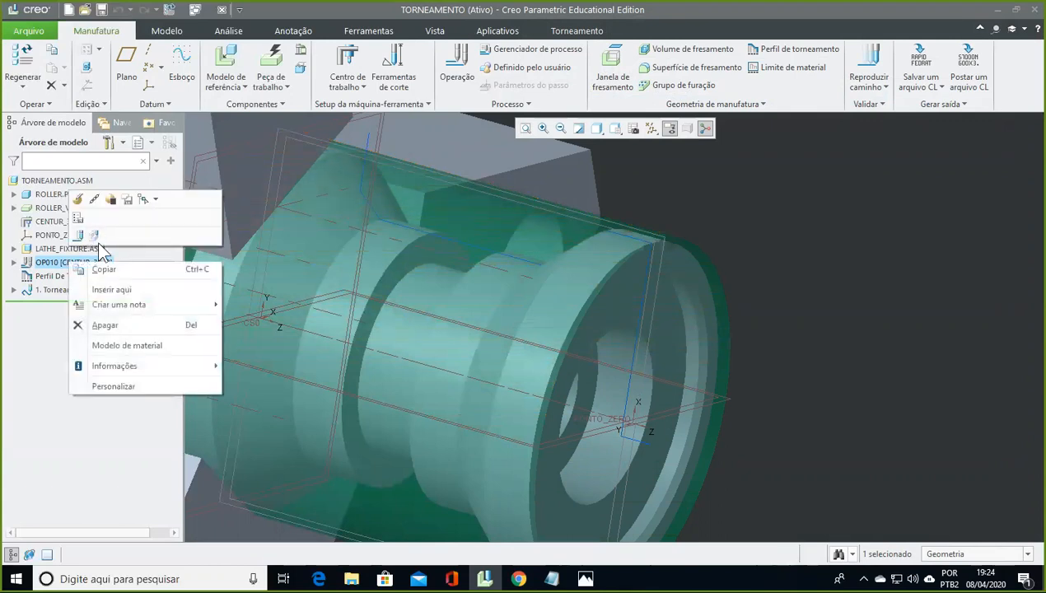
pyautogui.click(97, 236)
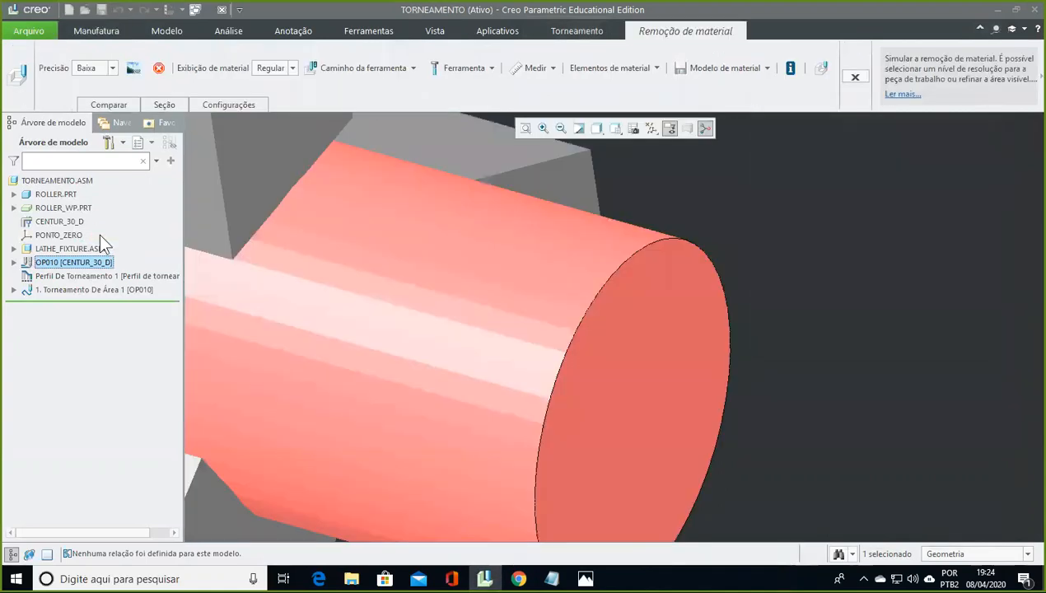
pyautogui.click(821, 68)
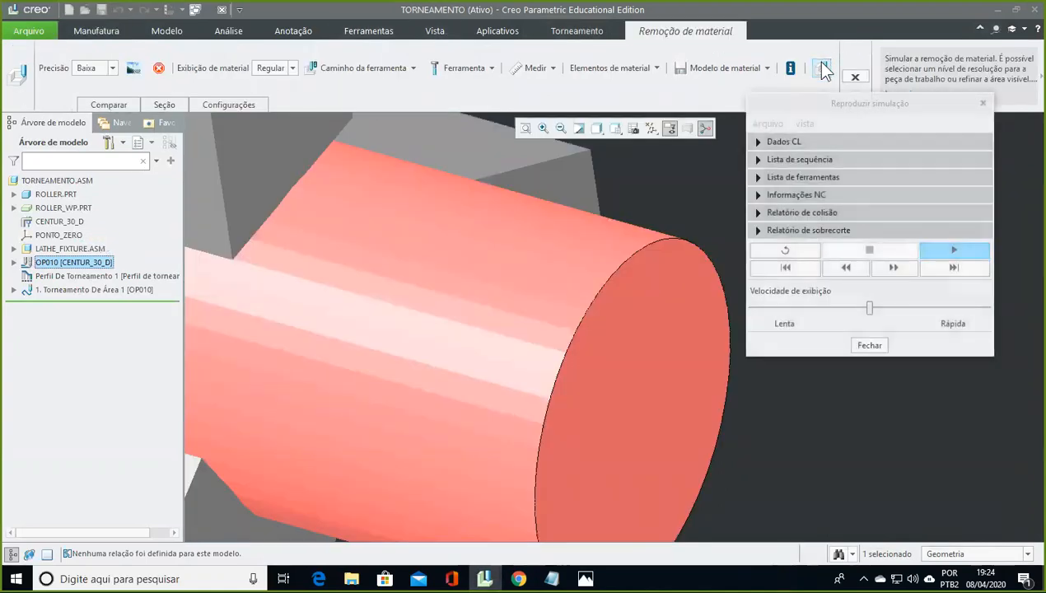
pyautogui.click(939, 251)
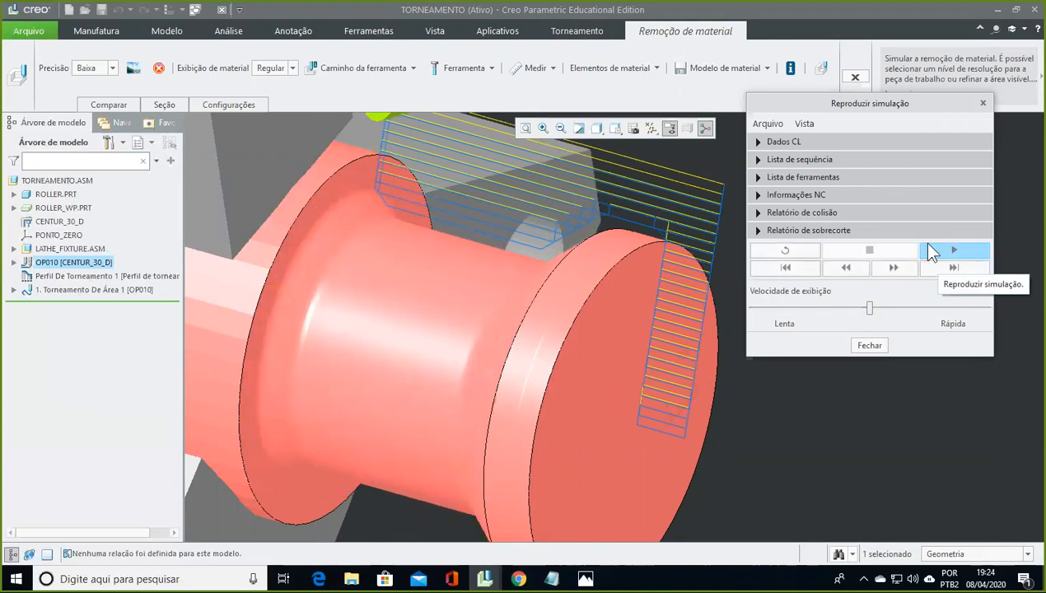
# Step: Compare the simulated stock with the target part to check for overcuts, and leave the material removal simulation
pyautogui.click(97, 104)
pyautogui.click(262, 136)
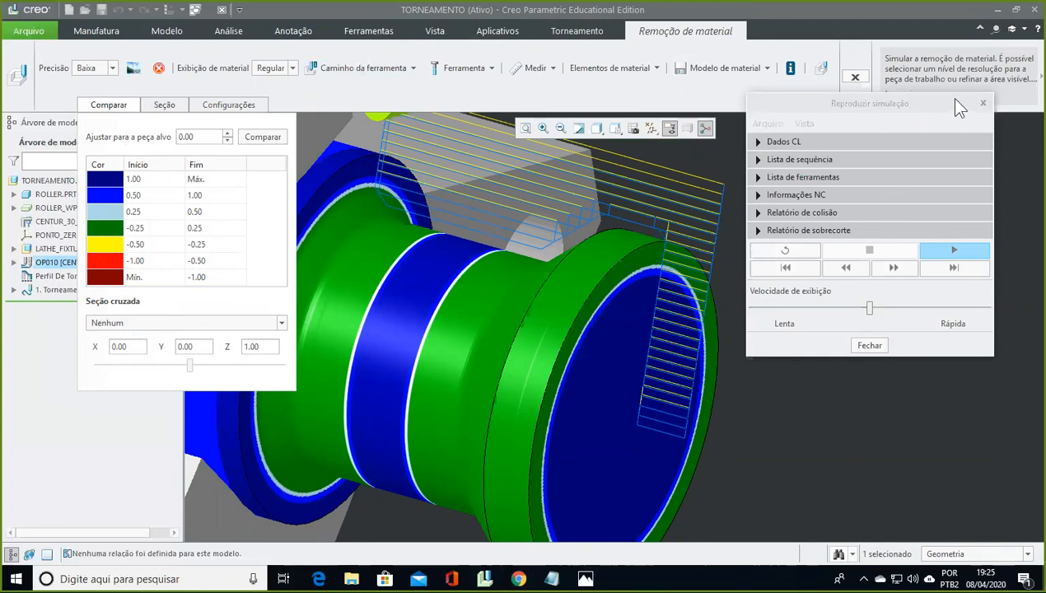
pyautogui.click(982, 104)
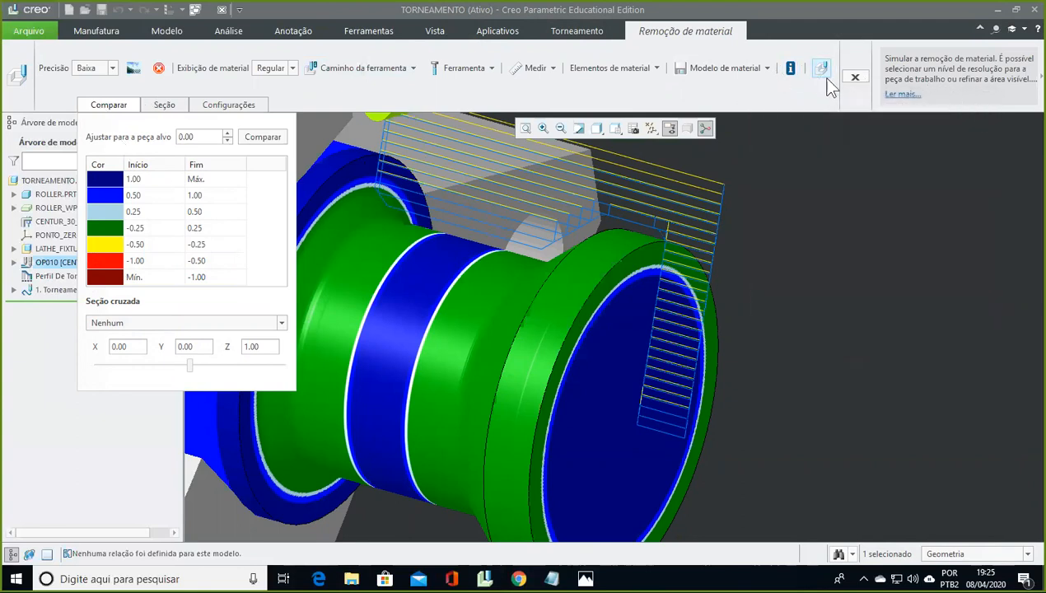
pyautogui.click(855, 76)
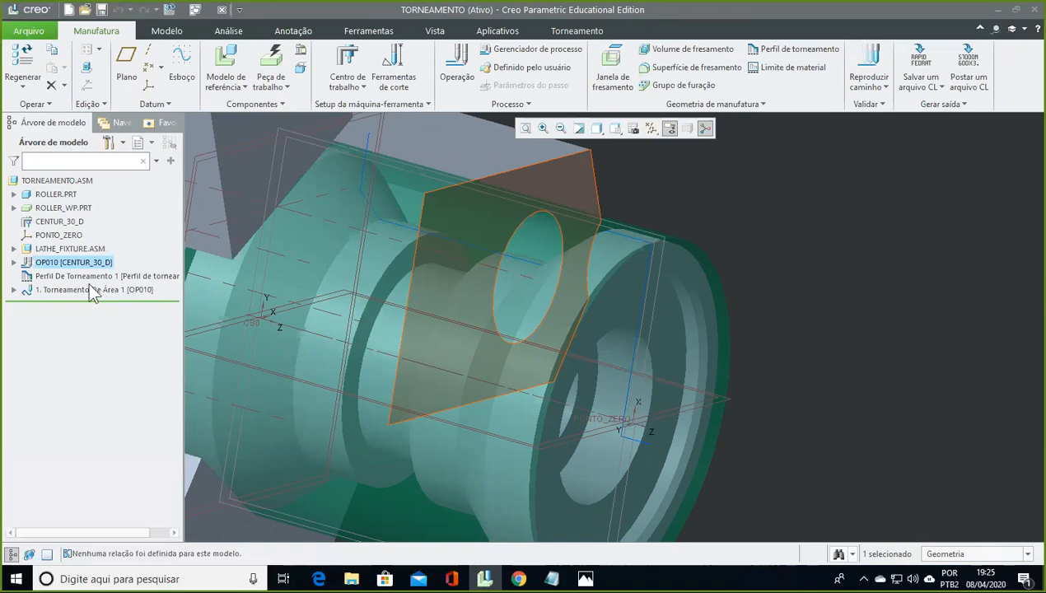
# Step: Create a profile turning step in OP010 with tool T0101 and a profile turning cut along Perfil De Torneamento 1
pyautogui.click(578, 31)
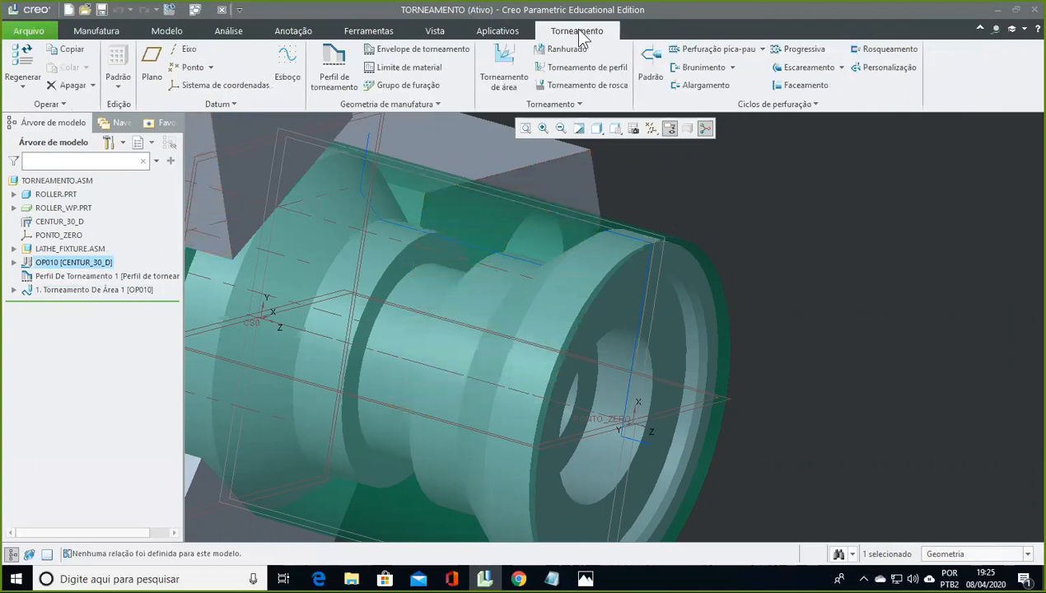
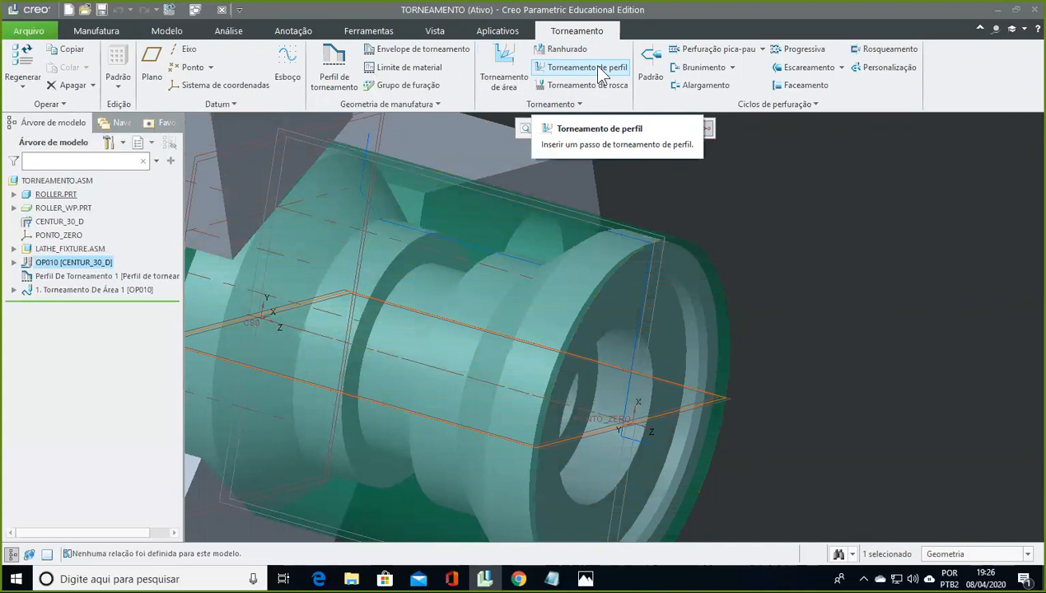
pyautogui.click(598, 69)
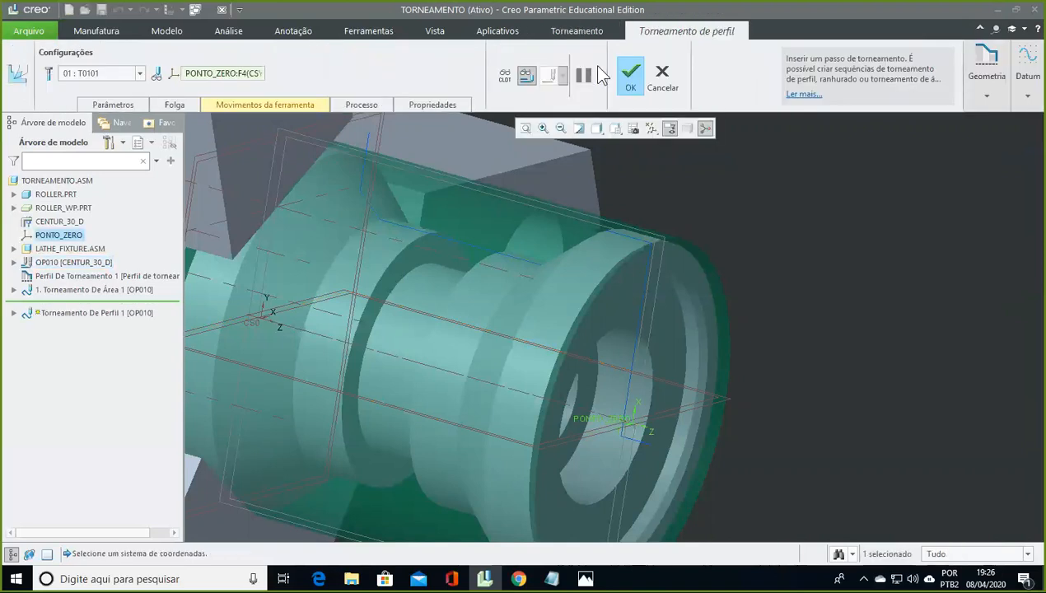
pyautogui.click(123, 71)
pyautogui.click(106, 69)
pyautogui.click(244, 107)
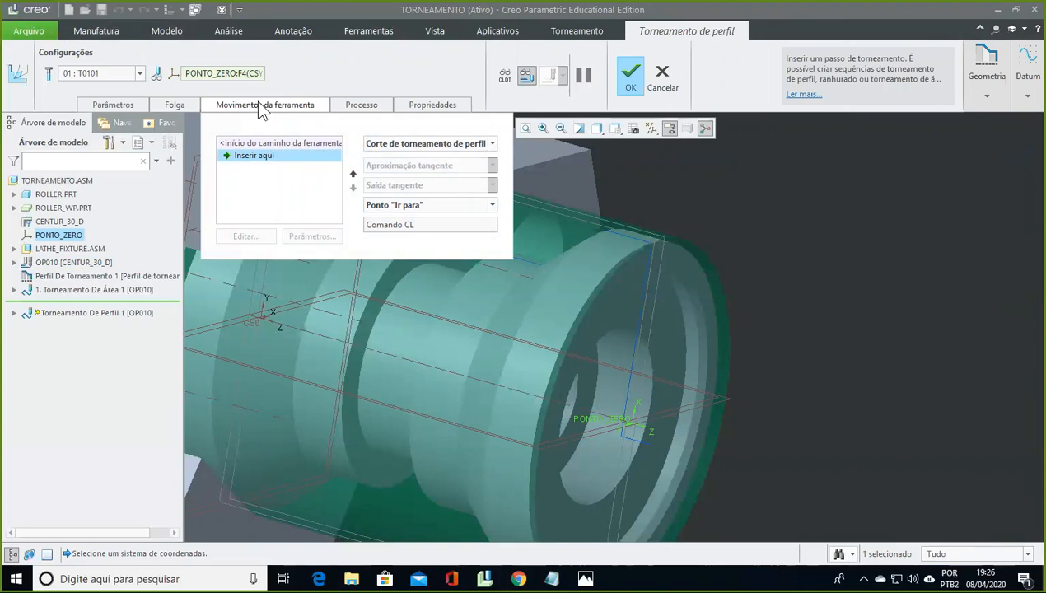
pyautogui.click(395, 147)
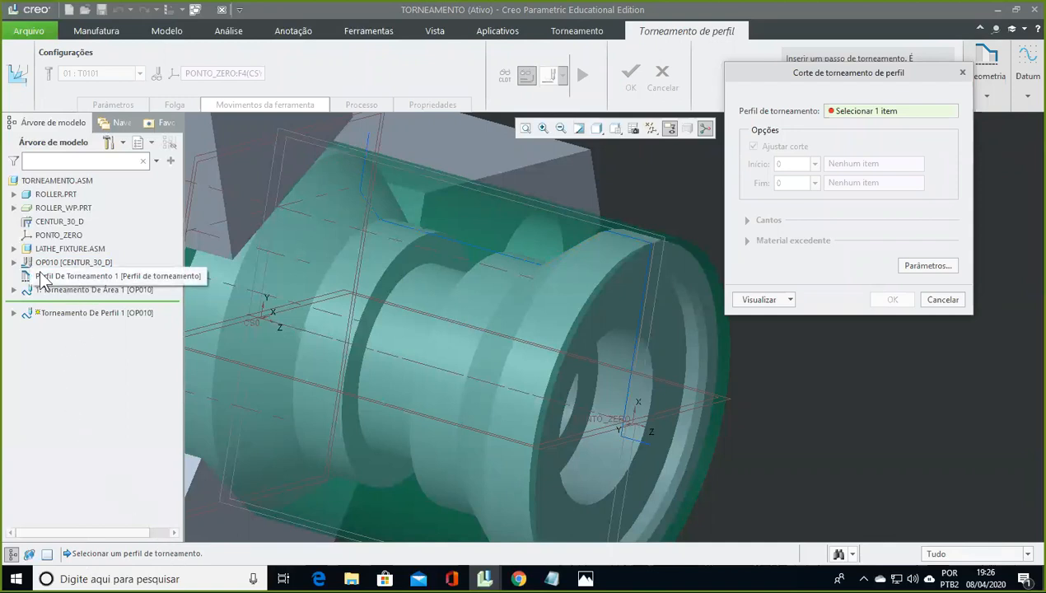
pyautogui.click(69, 277)
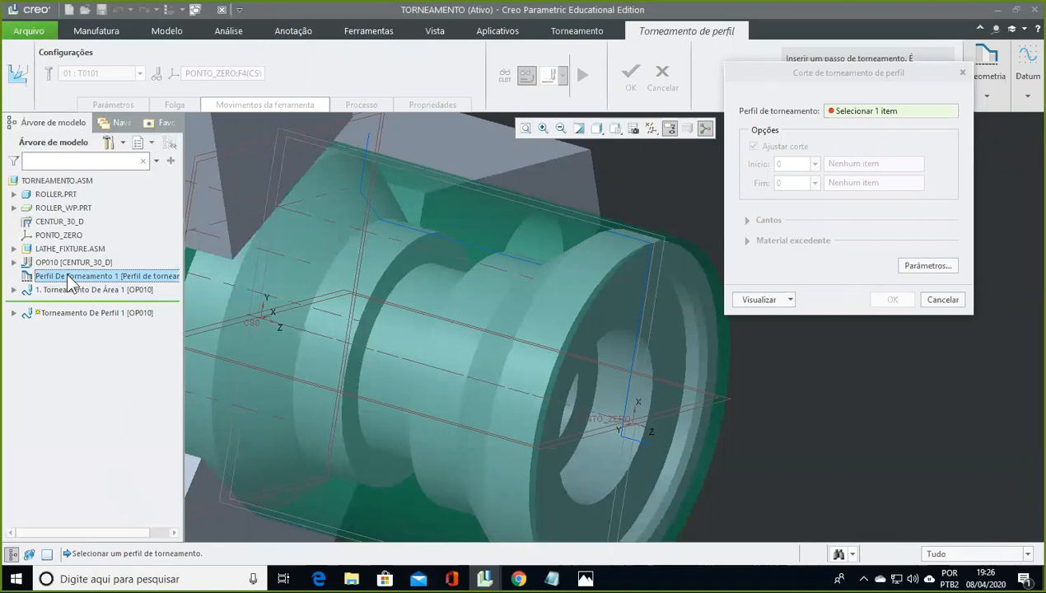
pyautogui.click(409, 223)
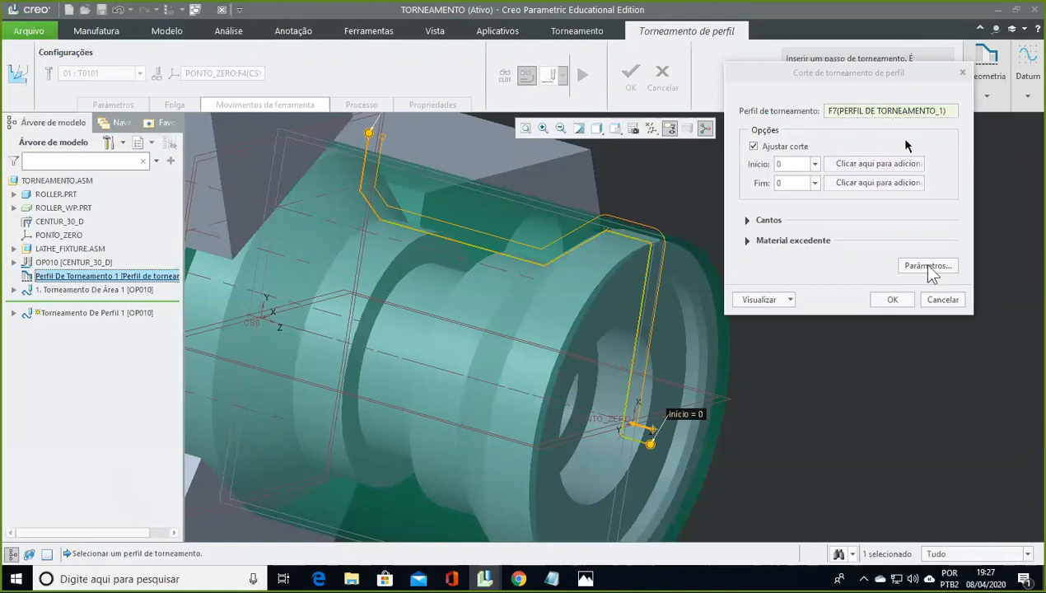
pyautogui.click(893, 300)
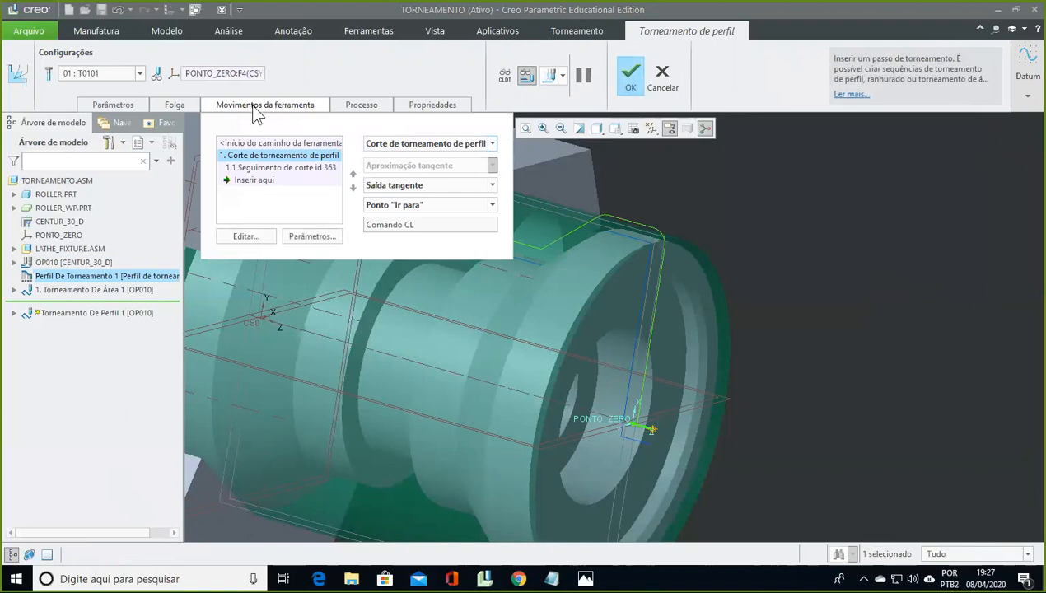
pyautogui.click(262, 108)
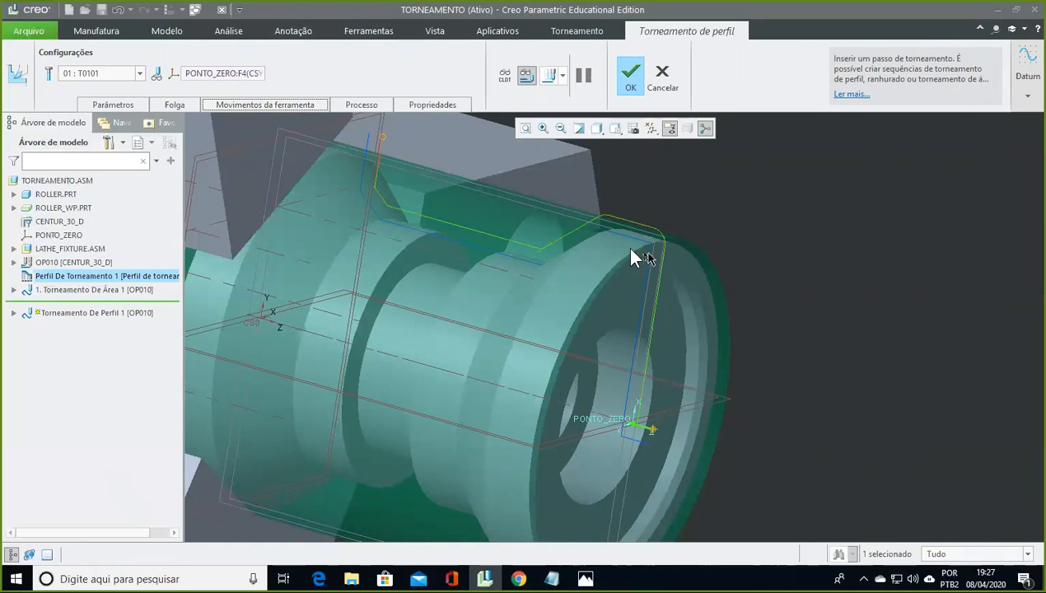
pyautogui.moveTo(362, 131); pyautogui.dragTo(622, 202, button='middle')
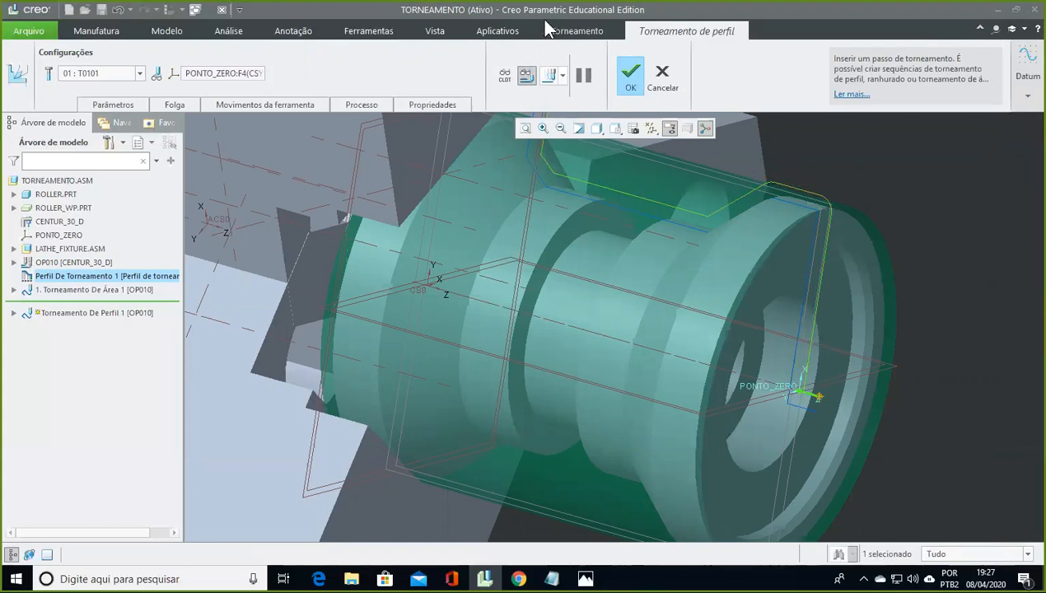
# Step: Switch to the cutting parameter calculator in the browser and calculate the cutting velocity and spindle speed for Dar acabamento
pyautogui.click(107, 104)
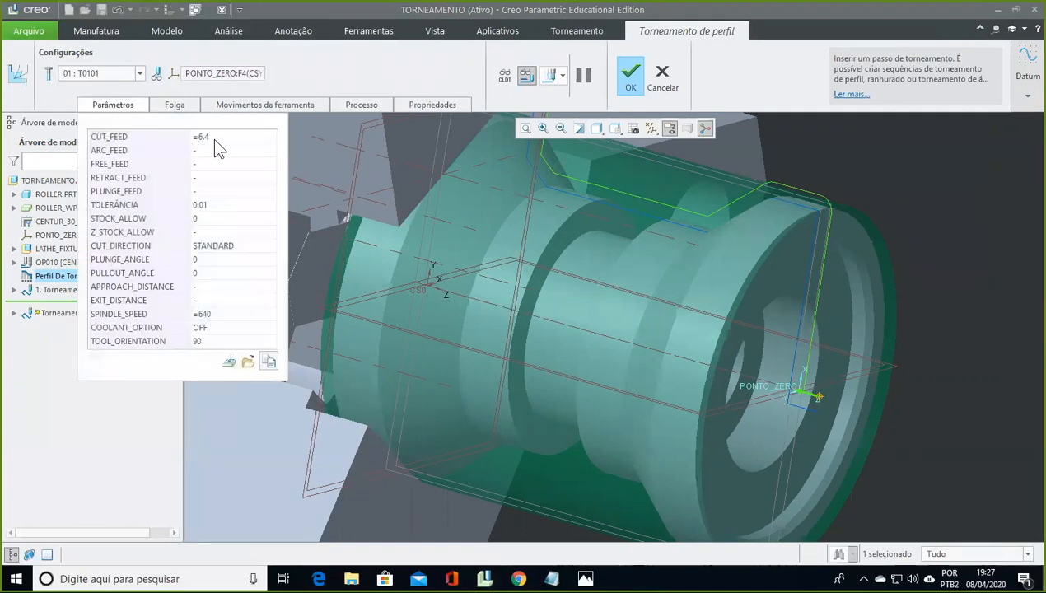
pyautogui.moveTo(212, 138)
pyautogui.click(244, 313)
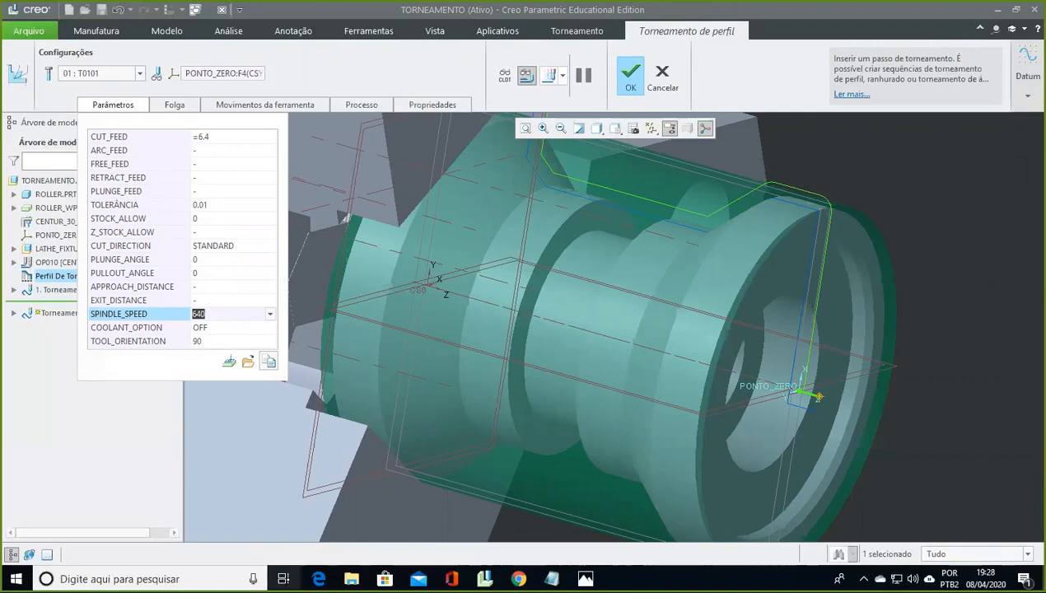
pyautogui.click(518, 579)
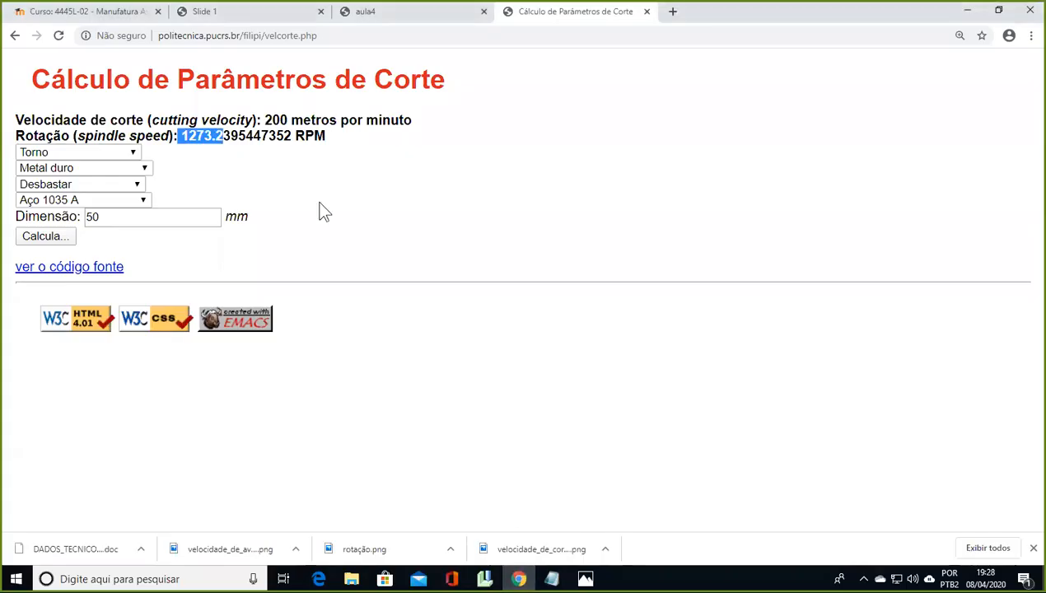
pyautogui.click(112, 183)
pyautogui.click(95, 223)
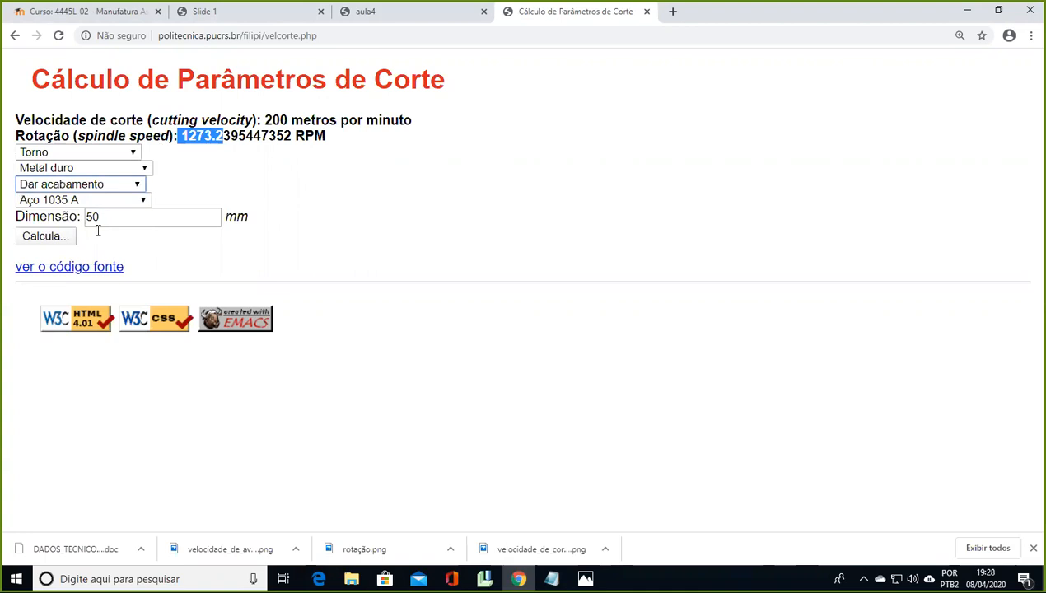
pyautogui.click(59, 241)
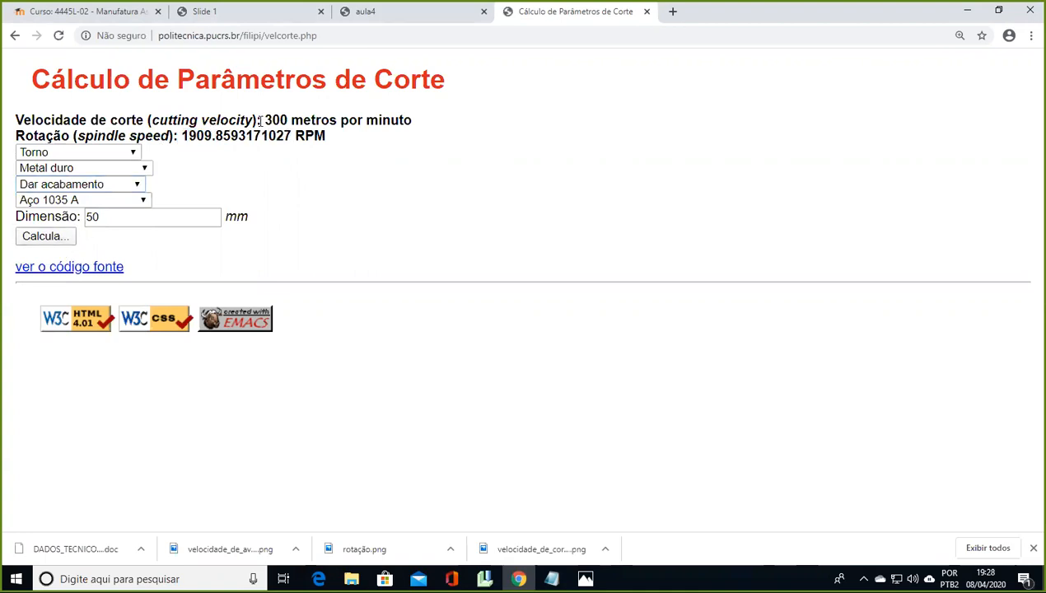
pyautogui.moveTo(261, 121); pyautogui.dragTo(306, 120)
pyautogui.click(177, 136)
pyautogui.moveTo(177, 135); pyautogui.dragTo(215, 136)
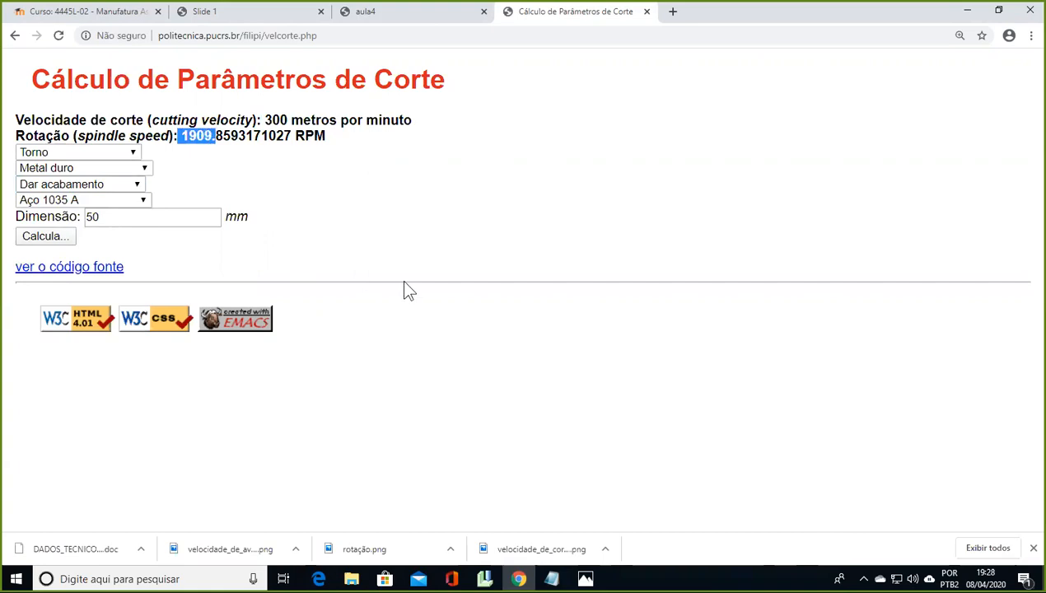
# Step: Switch back to Creo and set the profile turning step's SPINDLE_SPEED to 2000
pyautogui.hotkey('alt', 'Tab')
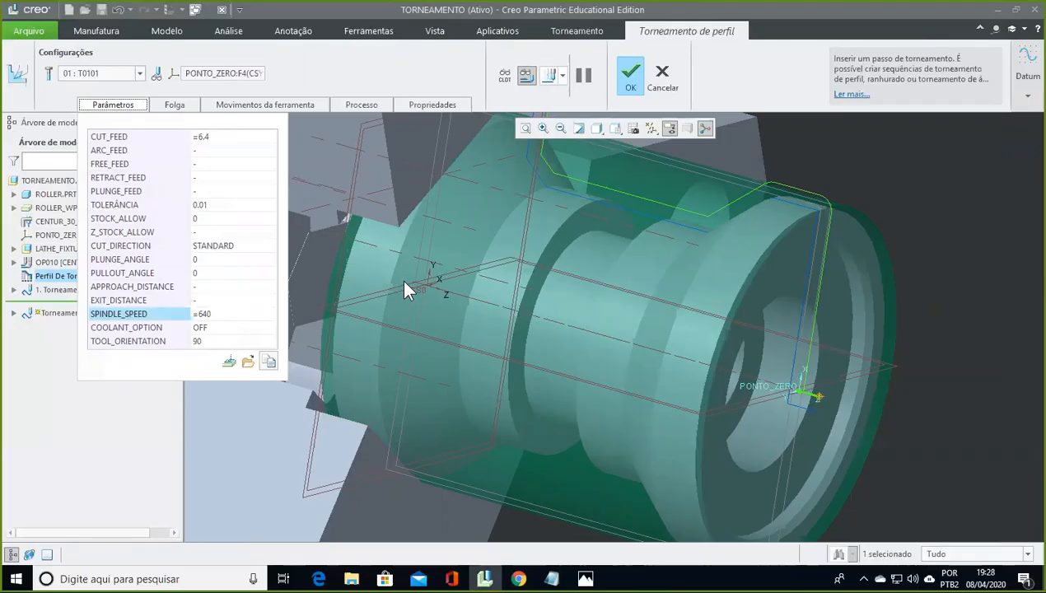
pyautogui.click(236, 304)
pyautogui.click(238, 312)
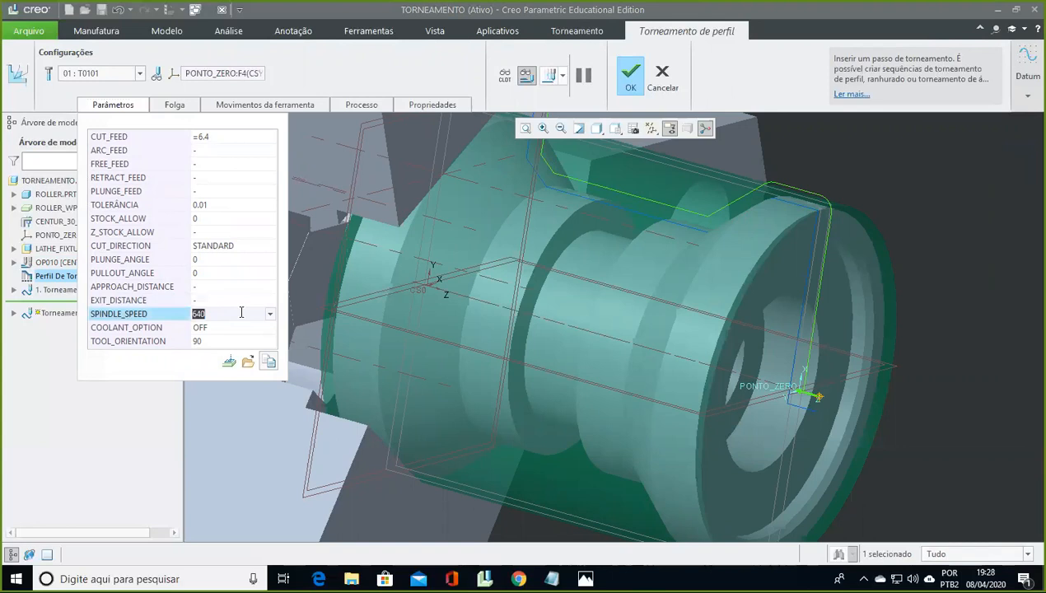
pyautogui.write('200')
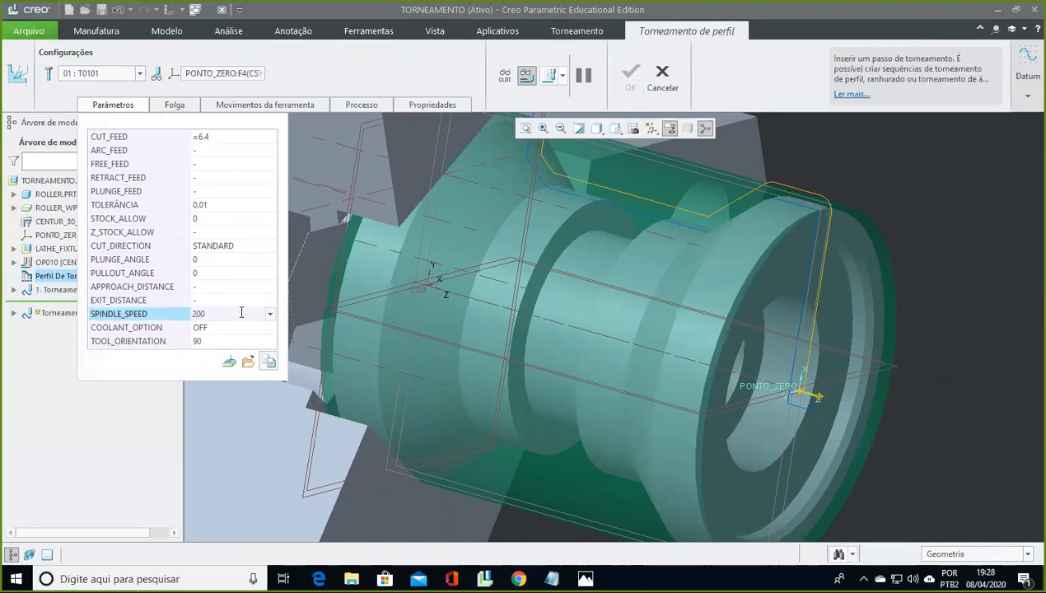
pyautogui.press('Return')
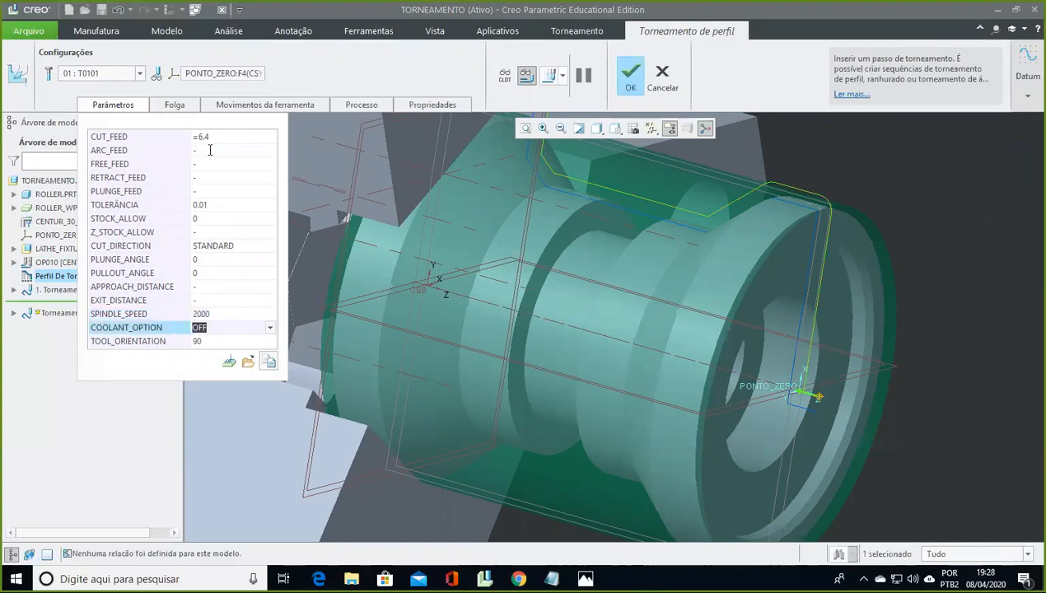
# Step: Open the full parameter editor of the profile turning step and set FEED_UNITS to MMPR
pyautogui.click(218, 138)
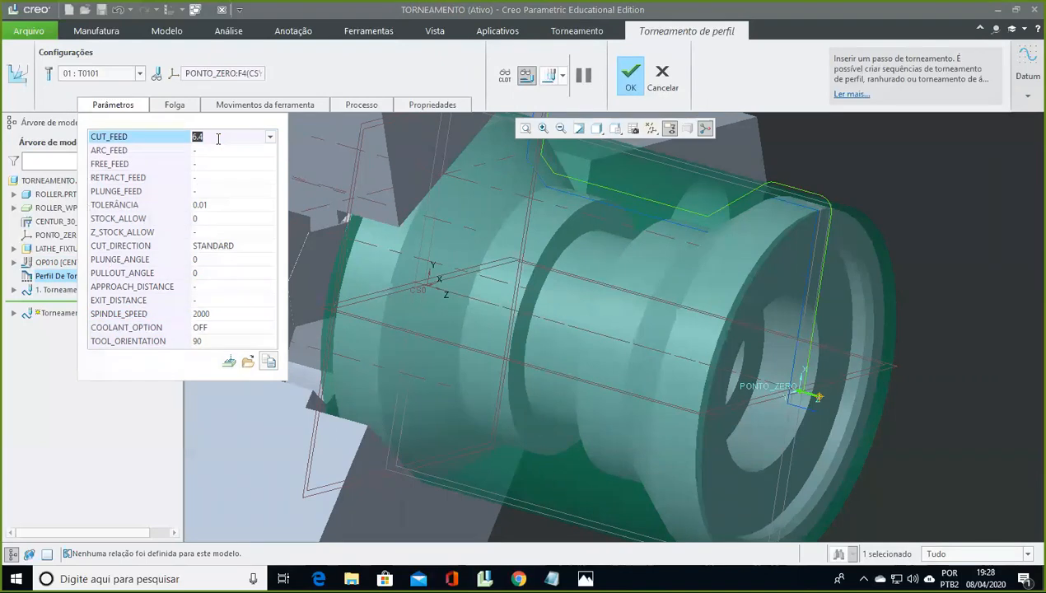
pyautogui.click(227, 363)
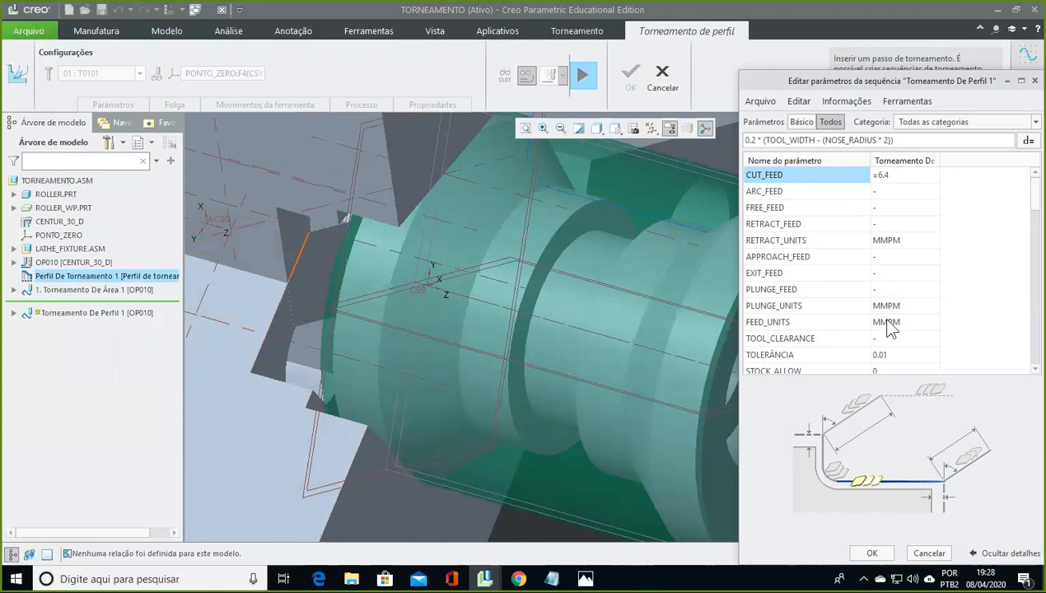
pyautogui.click(896, 324)
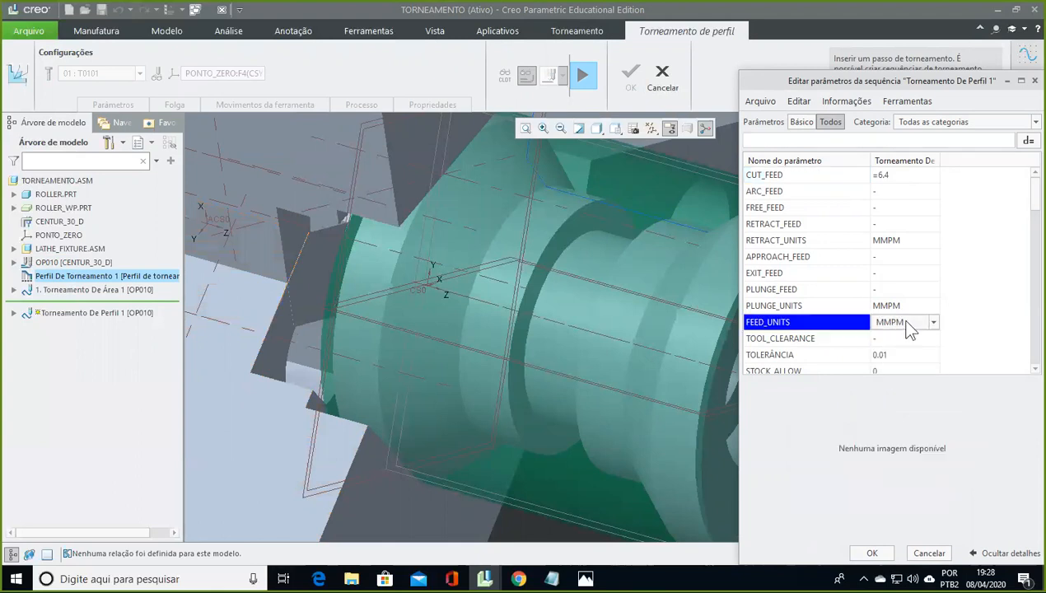
pyautogui.click(931, 323)
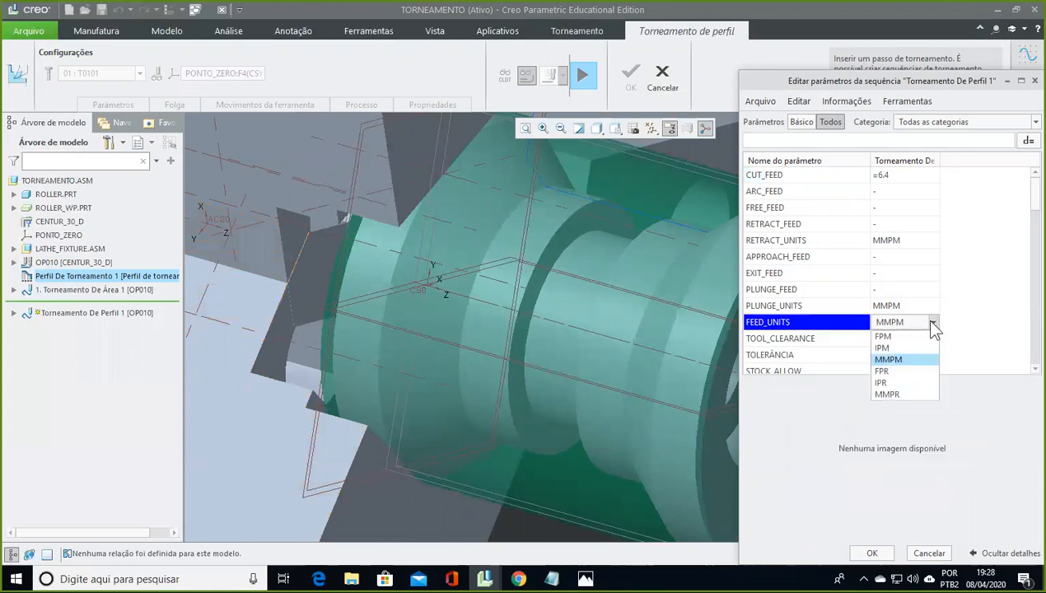
pyautogui.click(906, 394)
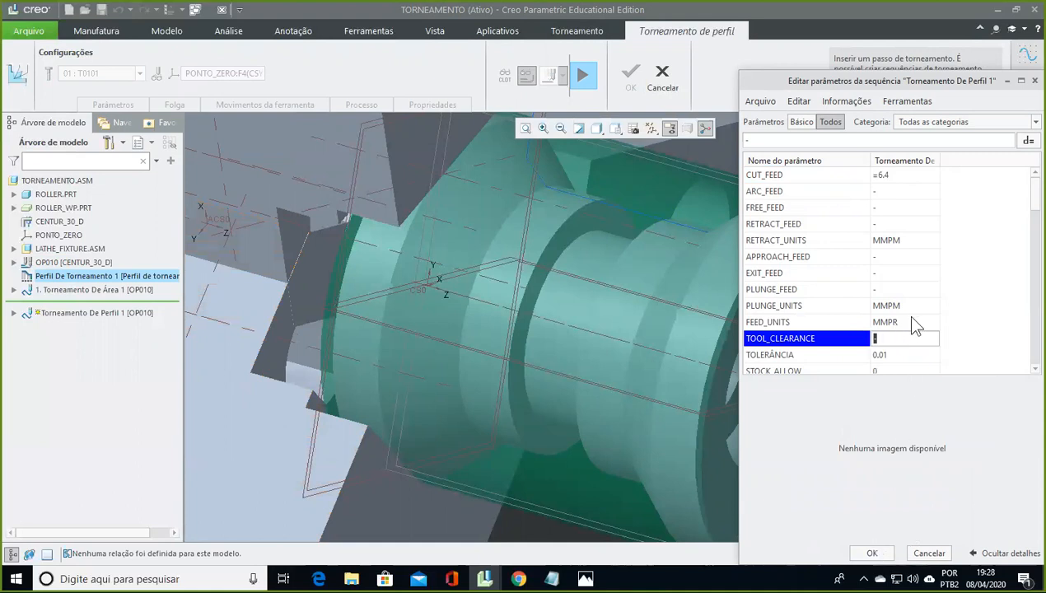
# Step: Accept the full parameter list and set the profile turning step's CUT_FEED to 0.05
pyautogui.click(871, 553)
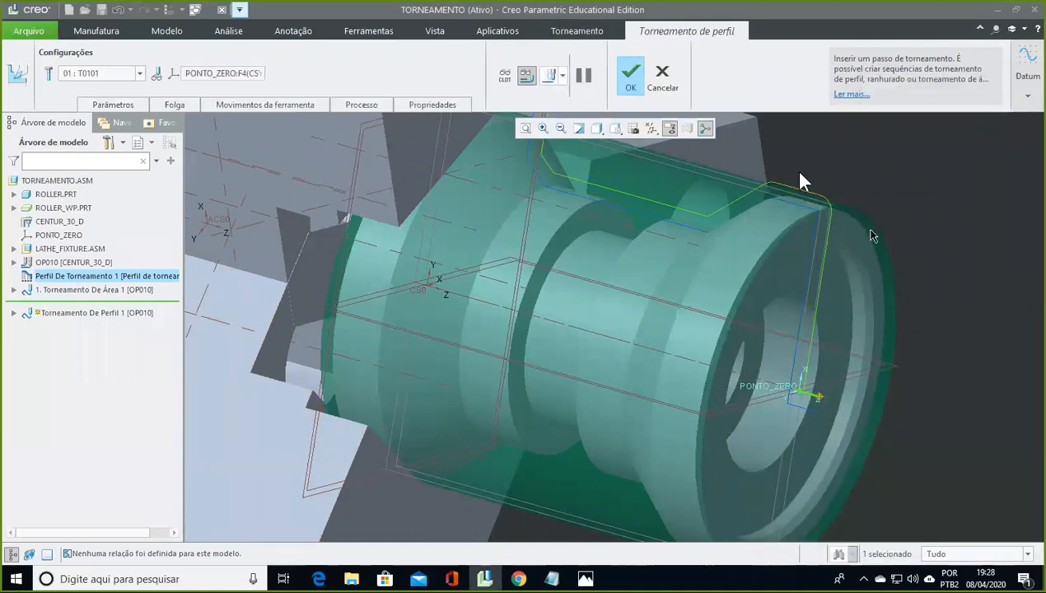
pyautogui.click(107, 105)
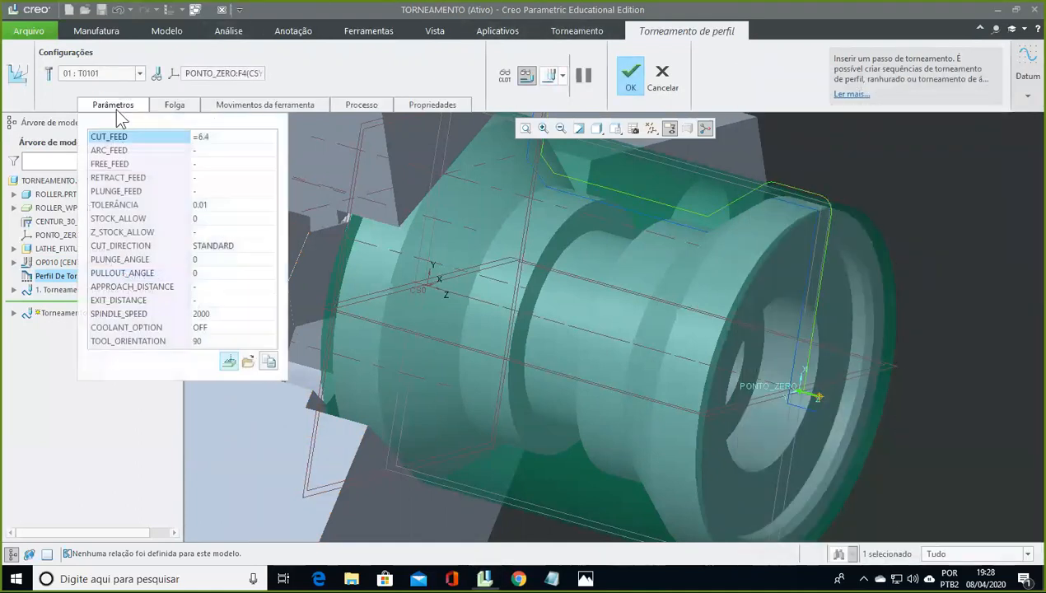
pyautogui.click(214, 135)
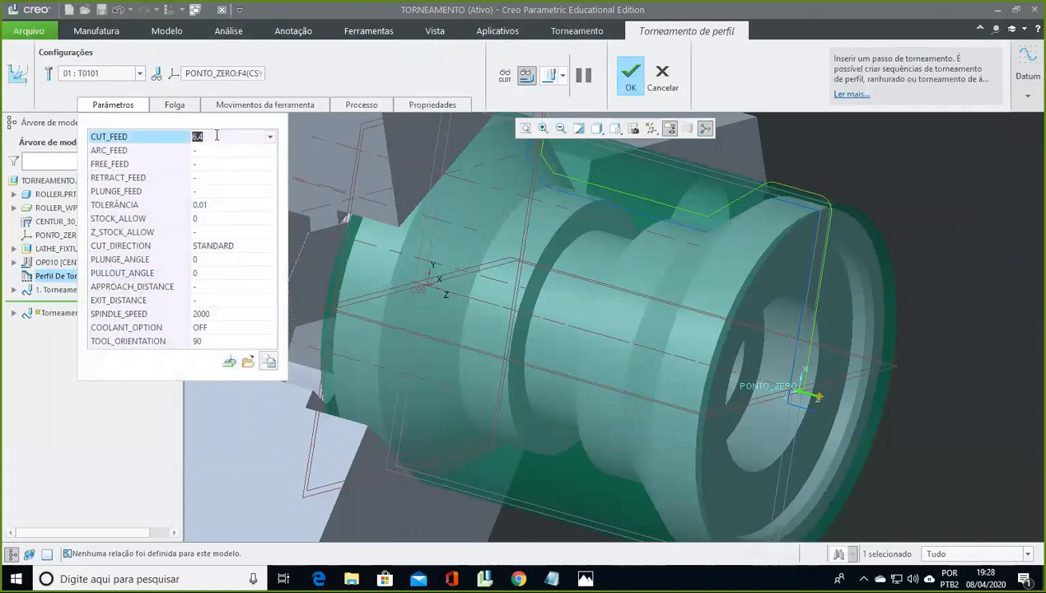
pyautogui.write('05')
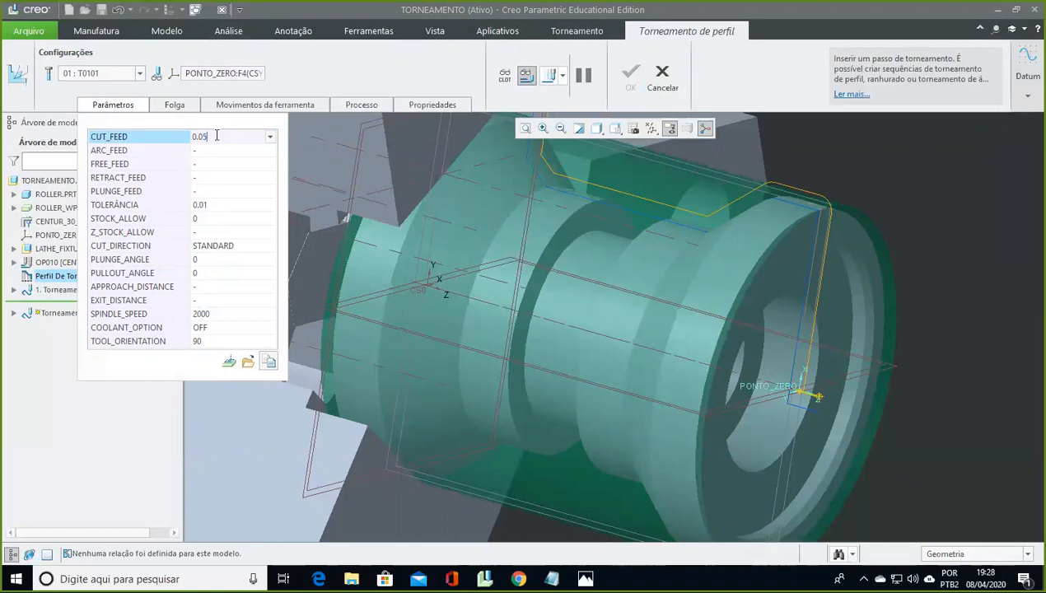
pyautogui.write('.05')
pyautogui.press('Return')
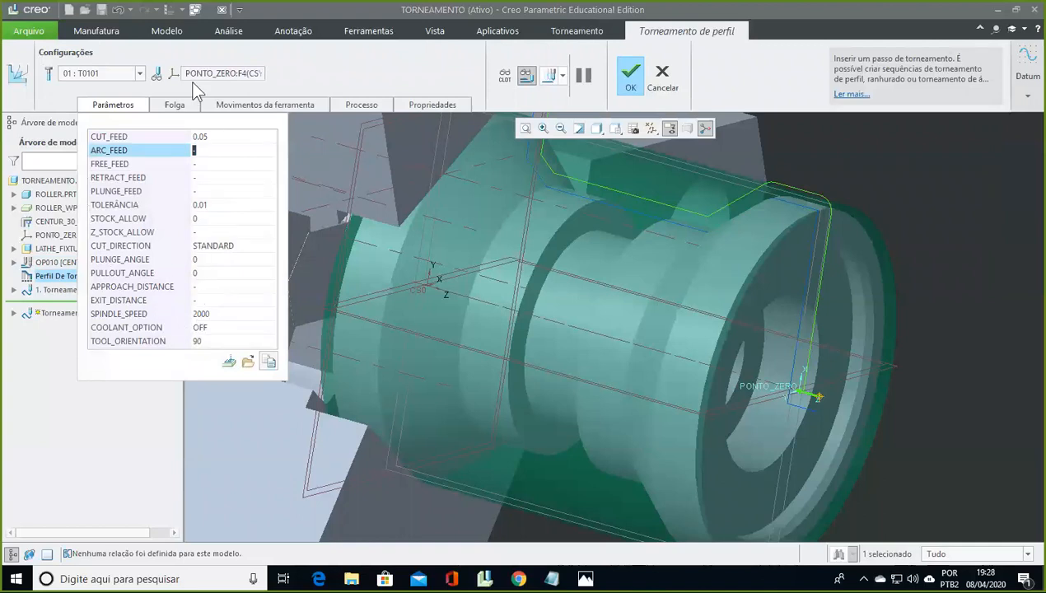
# Step: Calculate the profile turning step's machining time and complete the step's definition
pyautogui.click(366, 107)
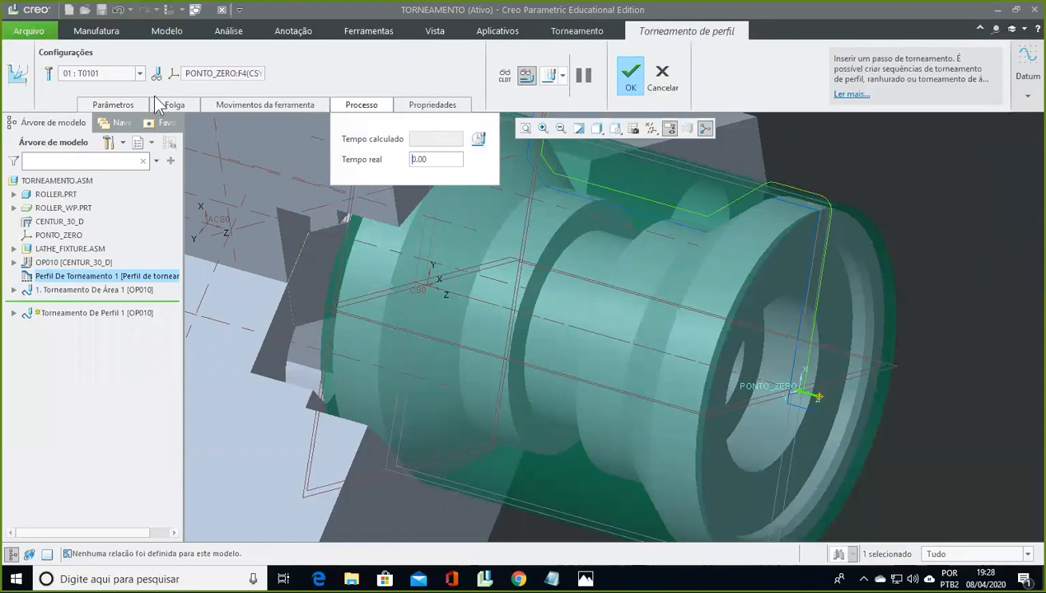
pyautogui.click(124, 104)
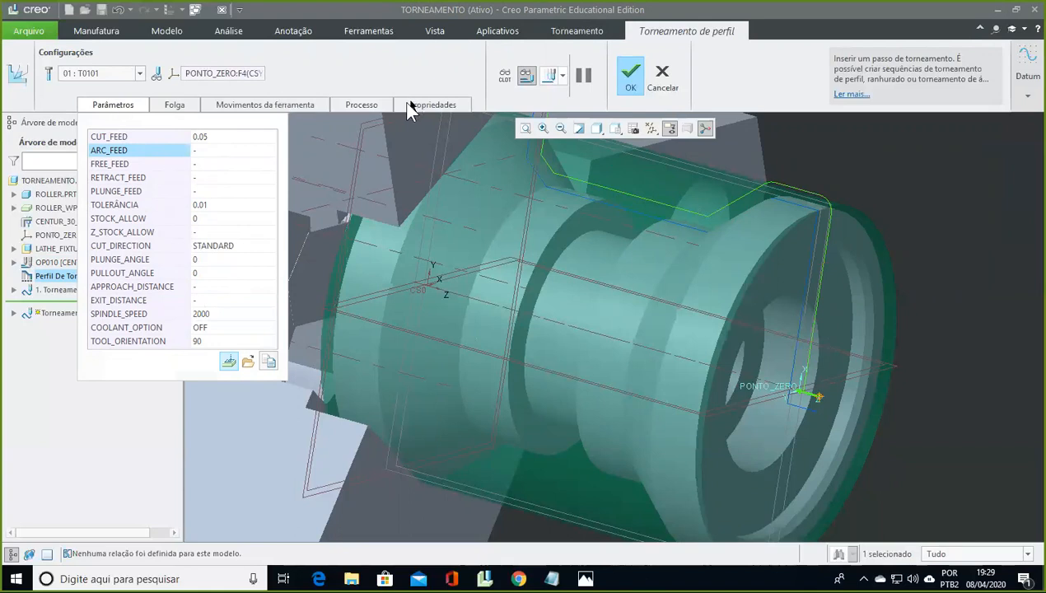
pyautogui.click(93, 102)
pyautogui.click(383, 107)
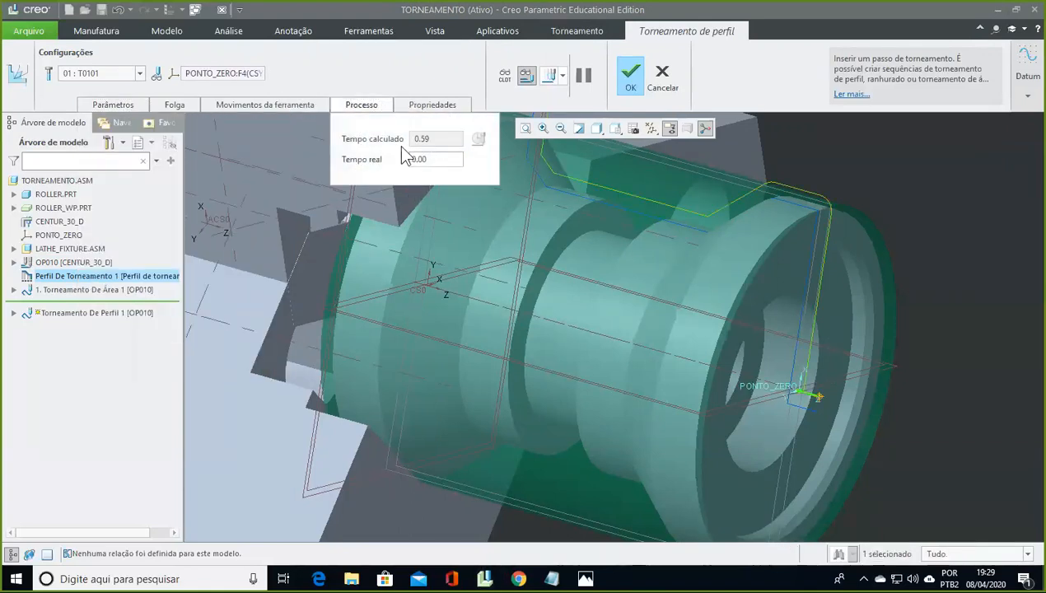
pyautogui.click(361, 107)
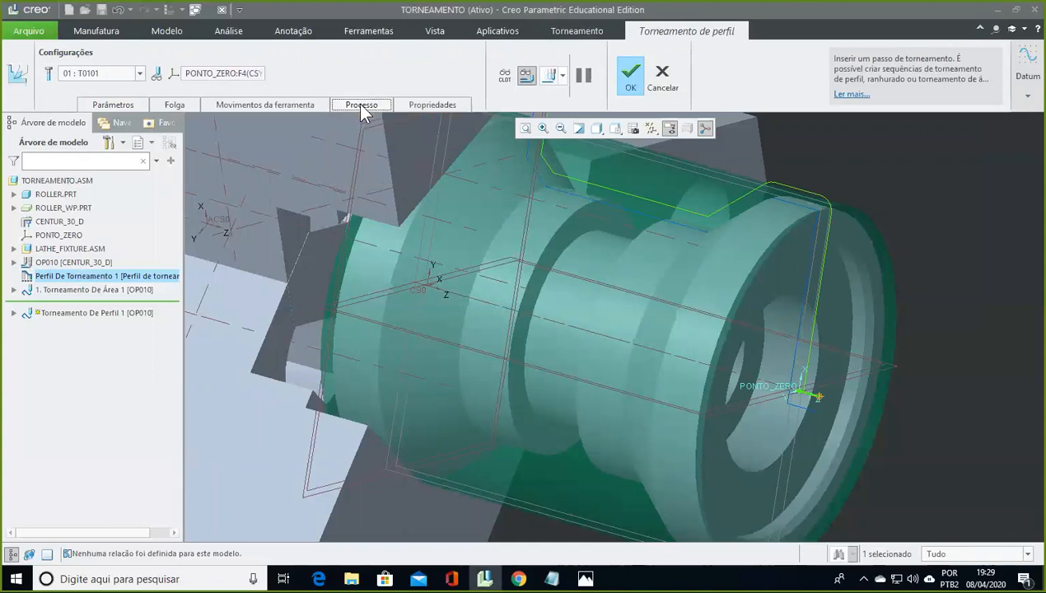
pyautogui.click(631, 76)
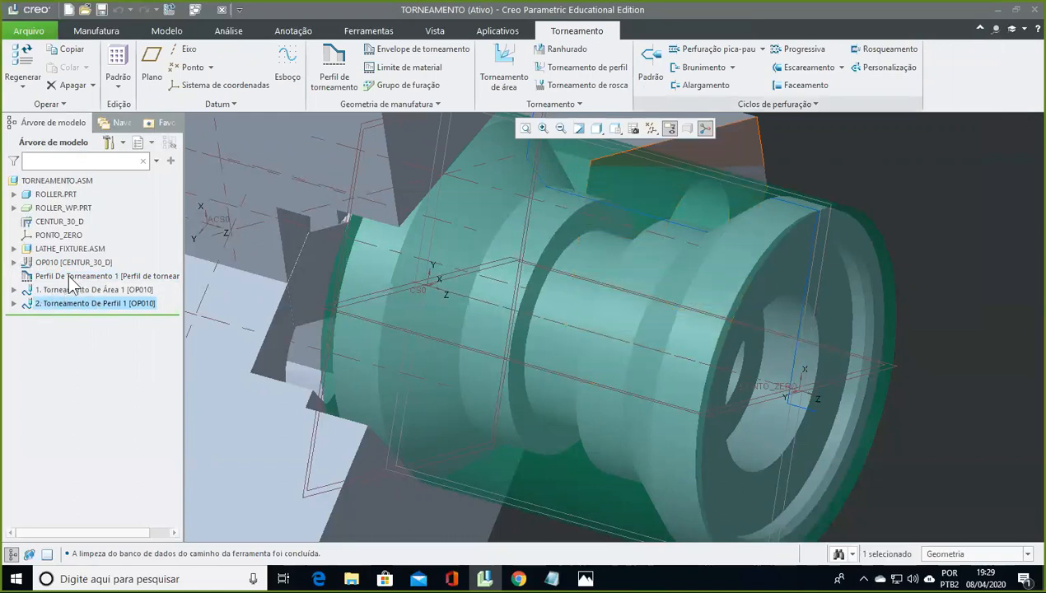
# Step: Reopen the definition of operation OP010, calculate its total process time and accept the operation
pyautogui.click(55, 264)
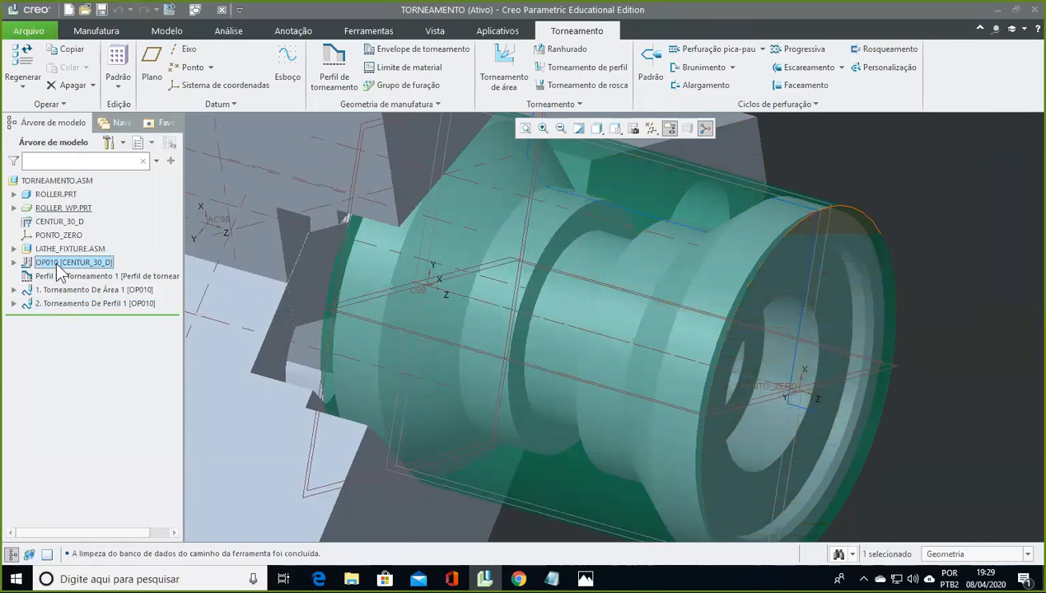
pyautogui.rightClick(59, 272)
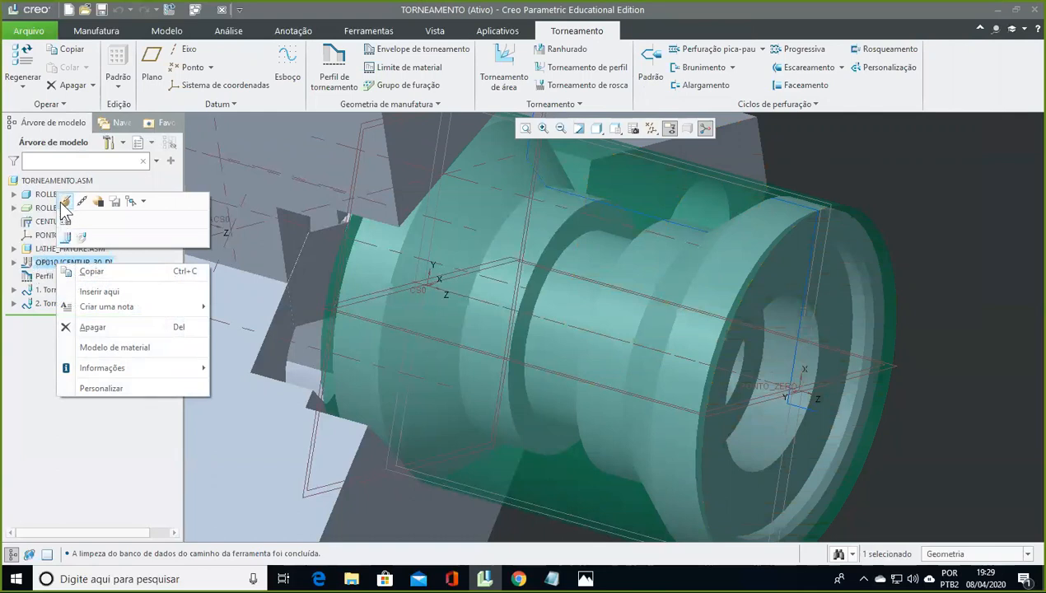
pyautogui.click(65, 203)
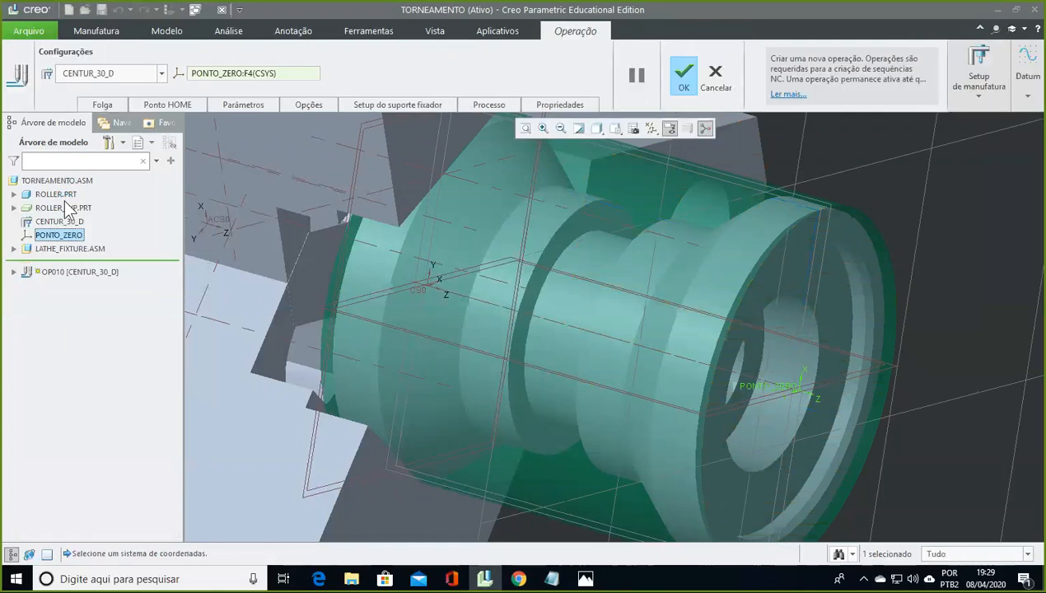
pyautogui.click(495, 103)
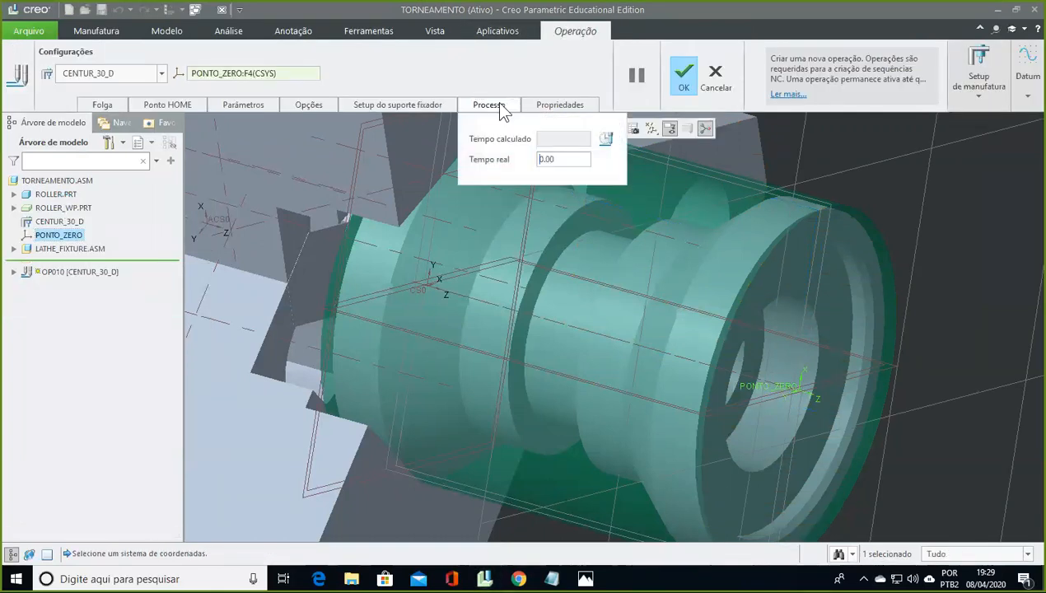
pyautogui.click(603, 139)
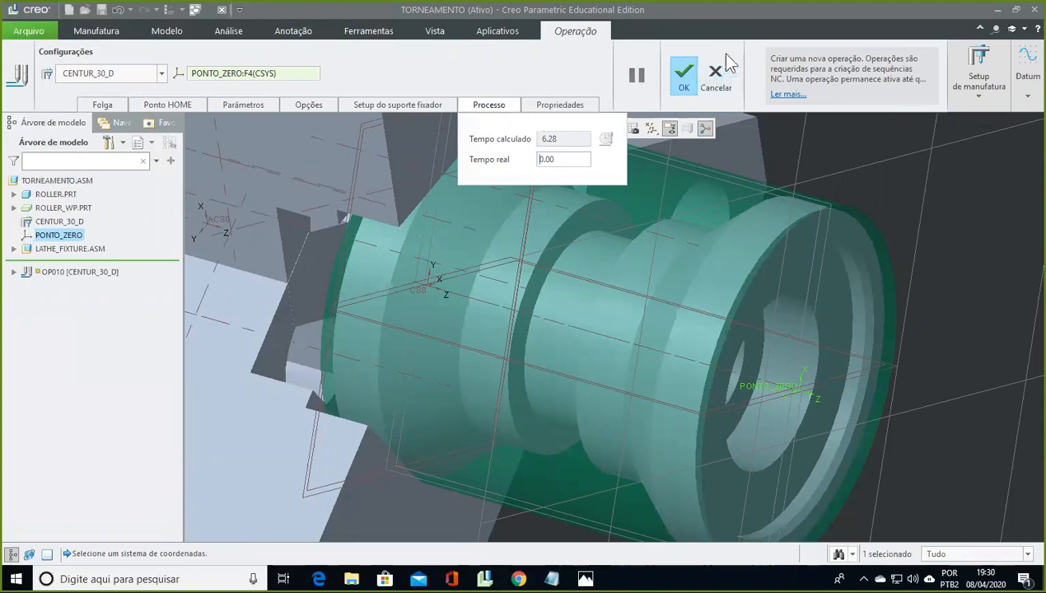
pyautogui.click(683, 76)
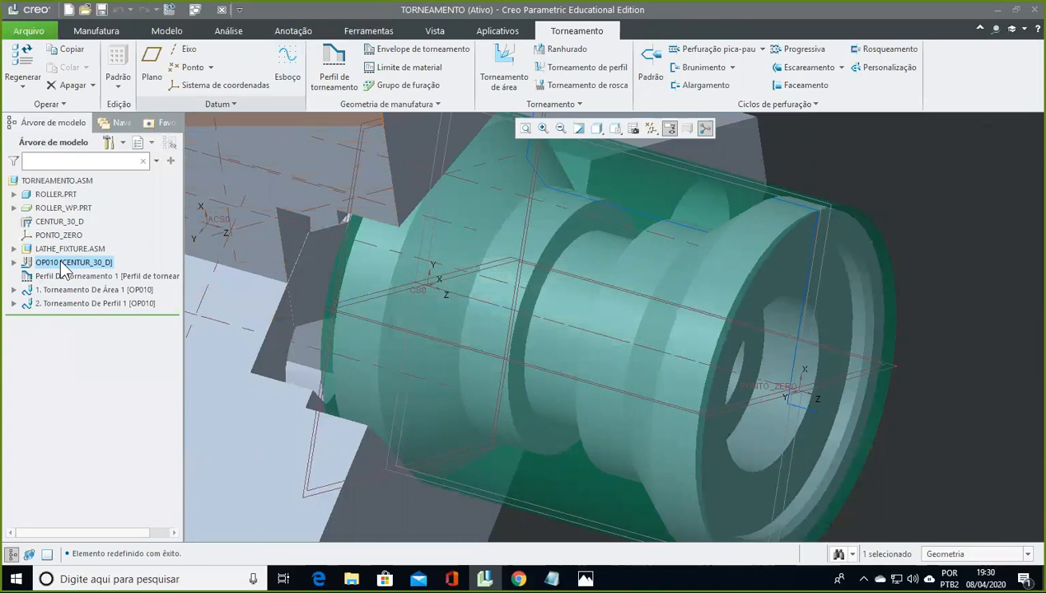
# Step: Play the material removal simulation of operation OP010, keeping the playback dialog clear of the workpiece
pyautogui.rightClick(64, 270)
pyautogui.click(81, 235)
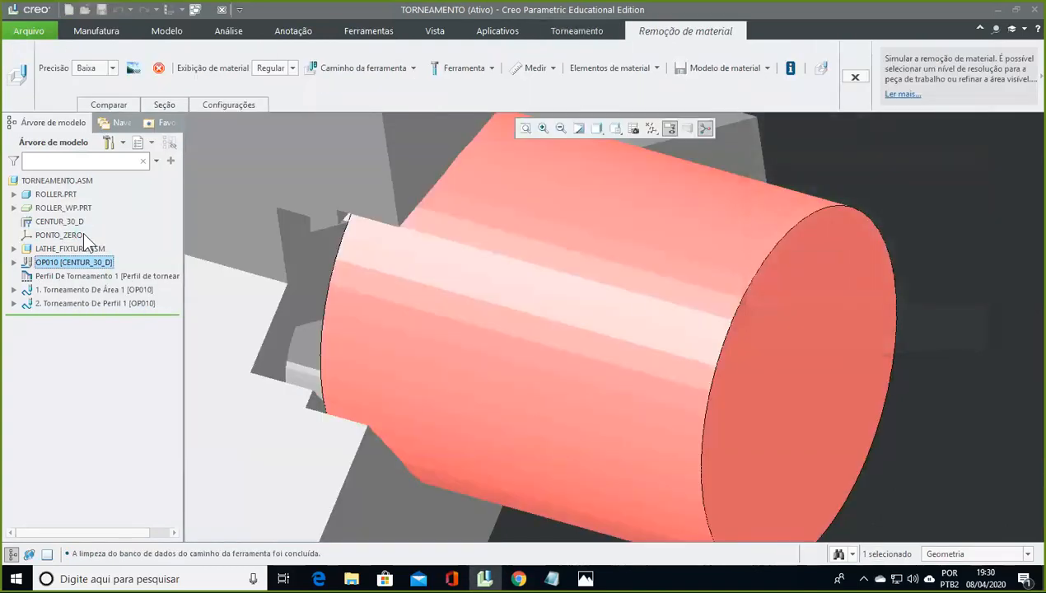
pyautogui.click(822, 68)
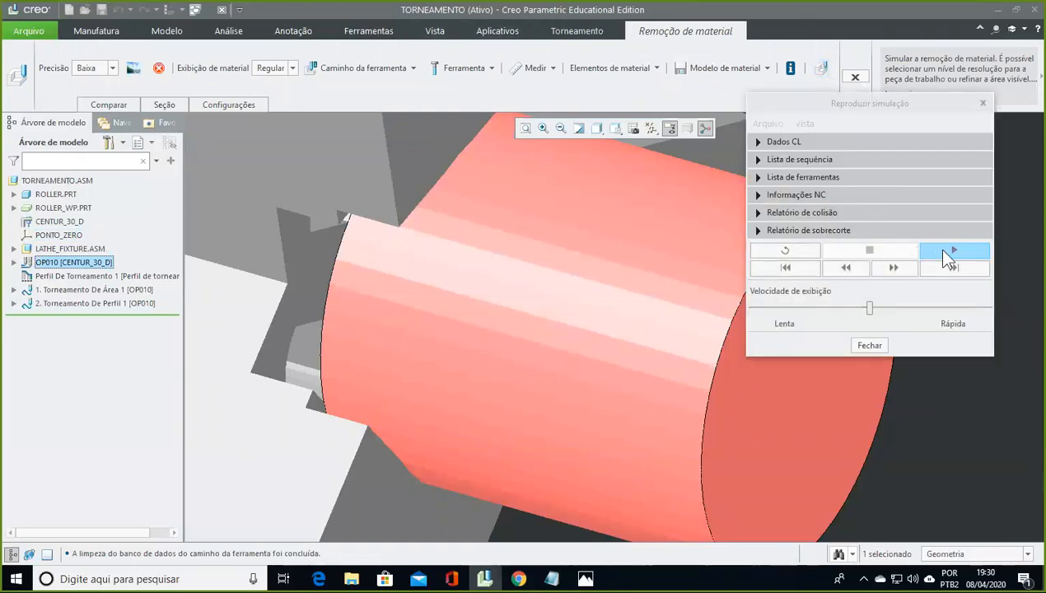
pyautogui.click(943, 250)
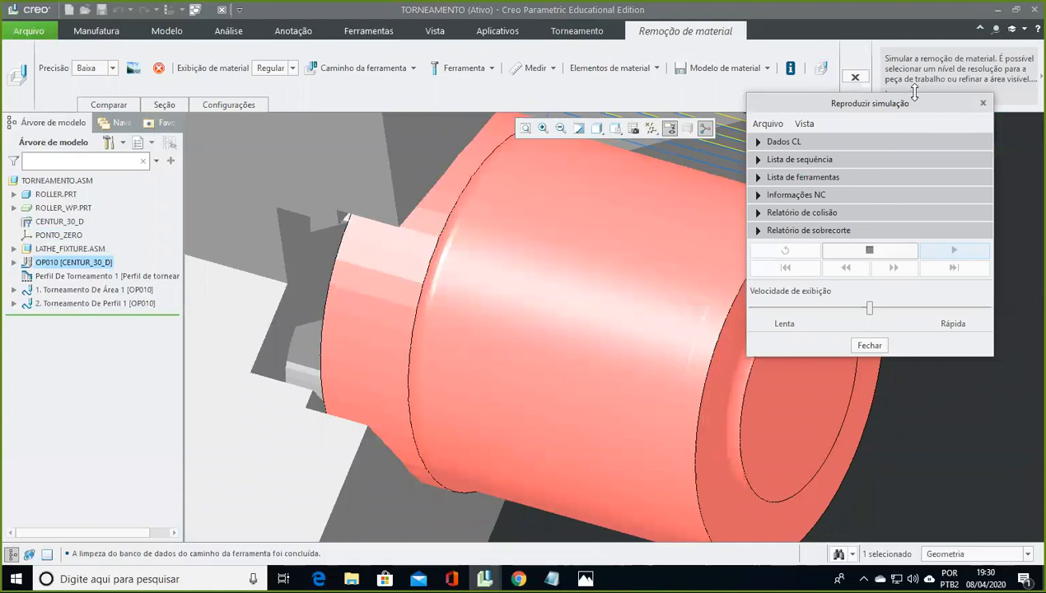
pyautogui.moveTo(914, 106); pyautogui.dragTo(186, 237)
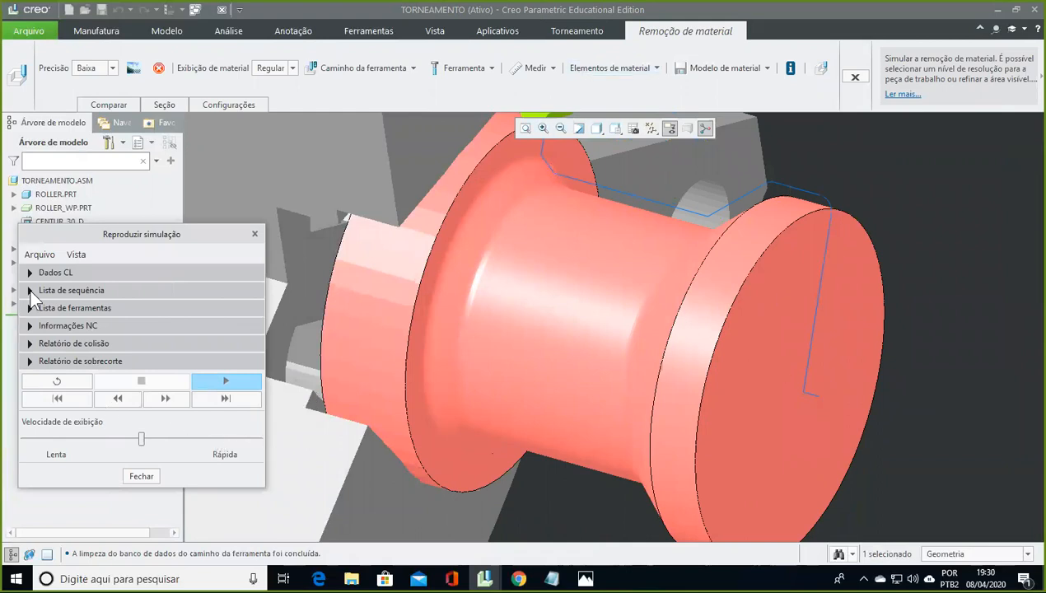
# Step: Reset the simulation and examine its sequence list and tool list
pyautogui.click(58, 381)
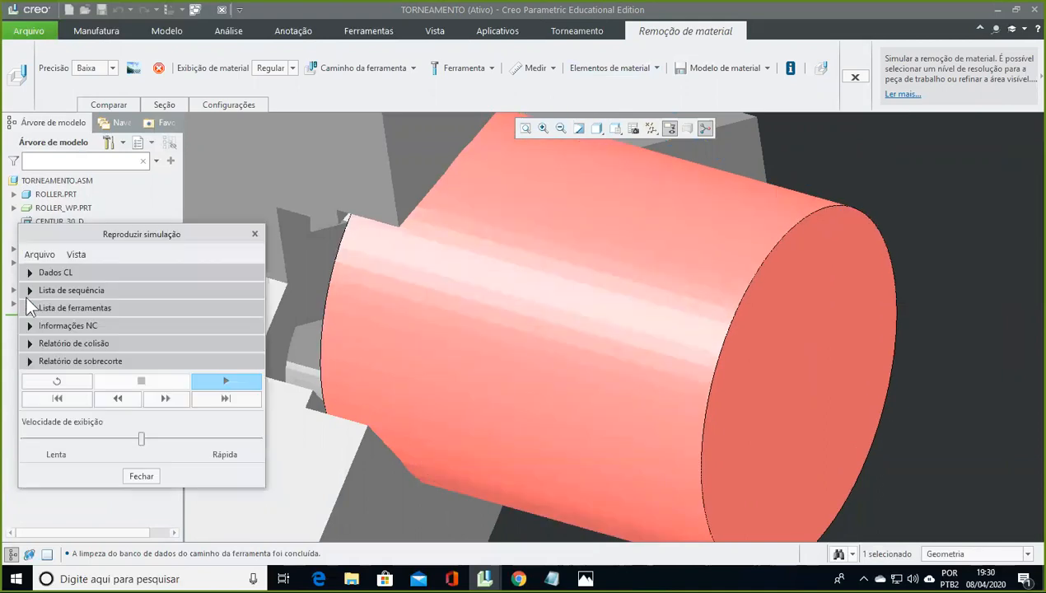
pyautogui.click(30, 290)
pyautogui.click(62, 322)
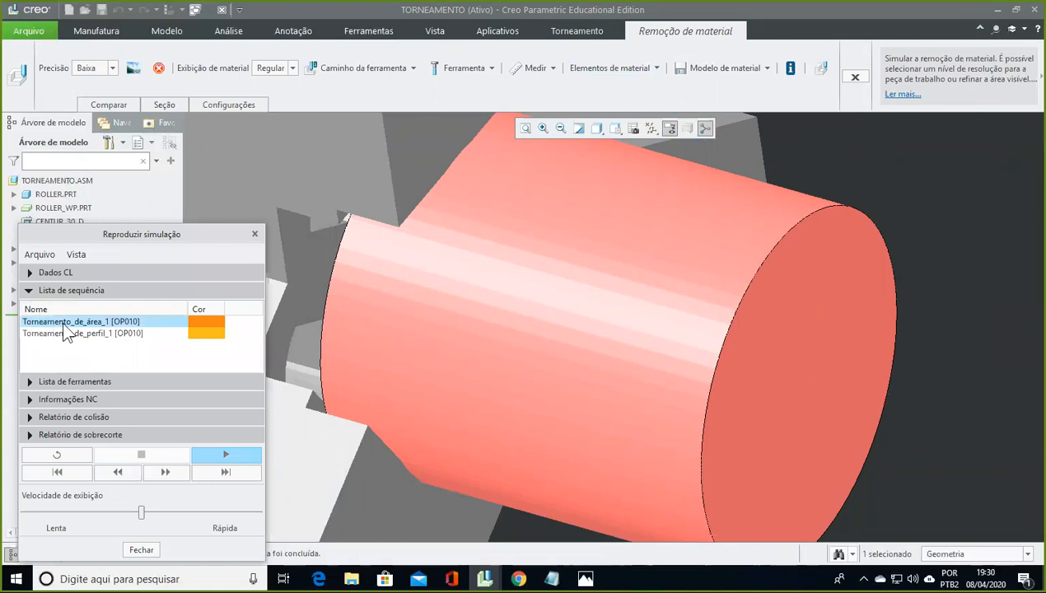
pyautogui.click(62, 333)
pyautogui.click(66, 323)
pyautogui.click(29, 290)
pyautogui.click(29, 307)
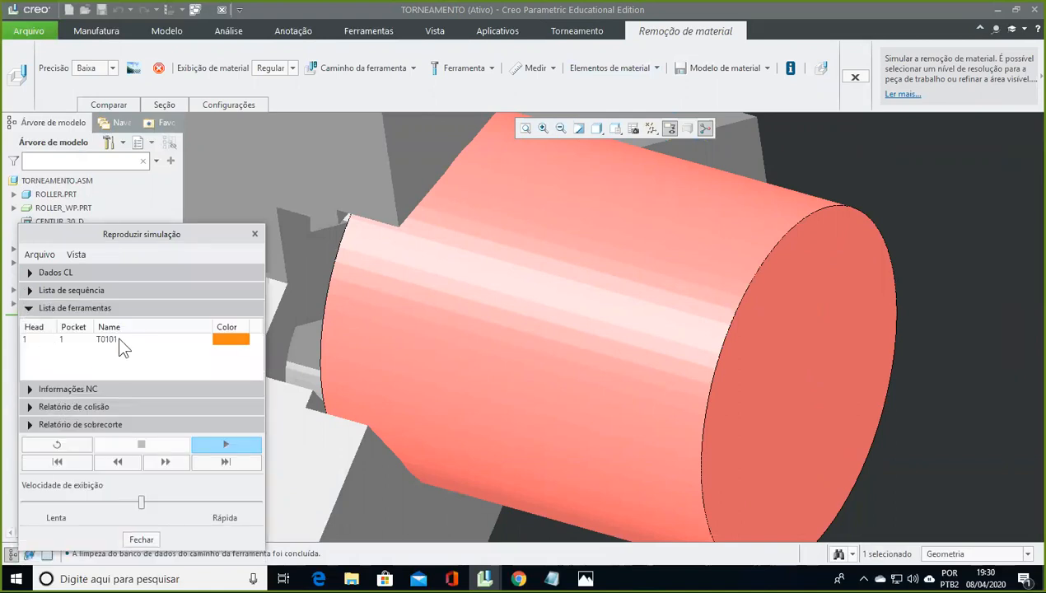
pyautogui.click(29, 307)
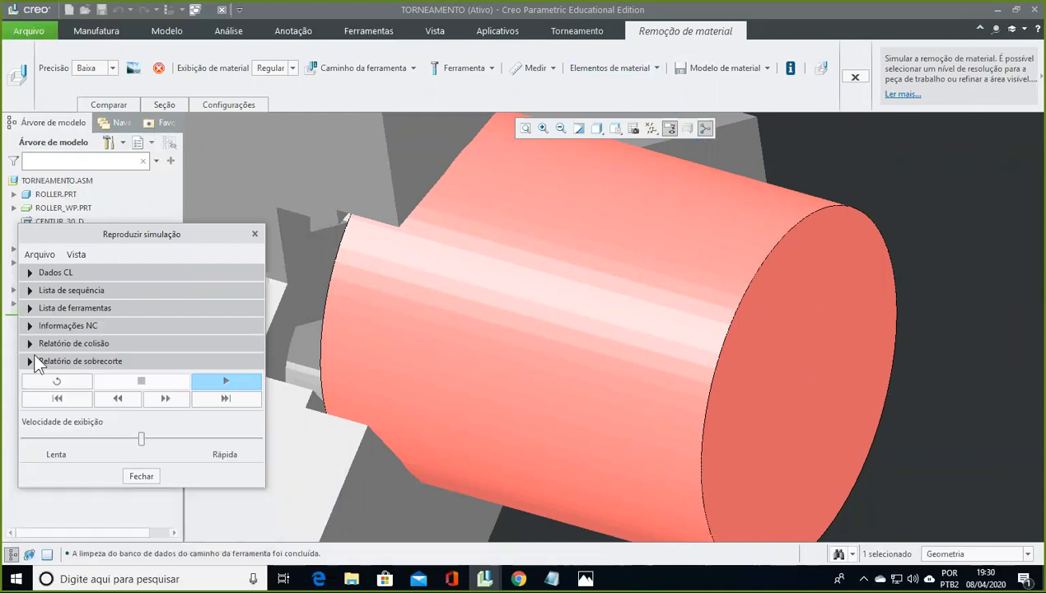
# Step: Replay OP010's material removal simulation and check the collision report
pyautogui.click(206, 378)
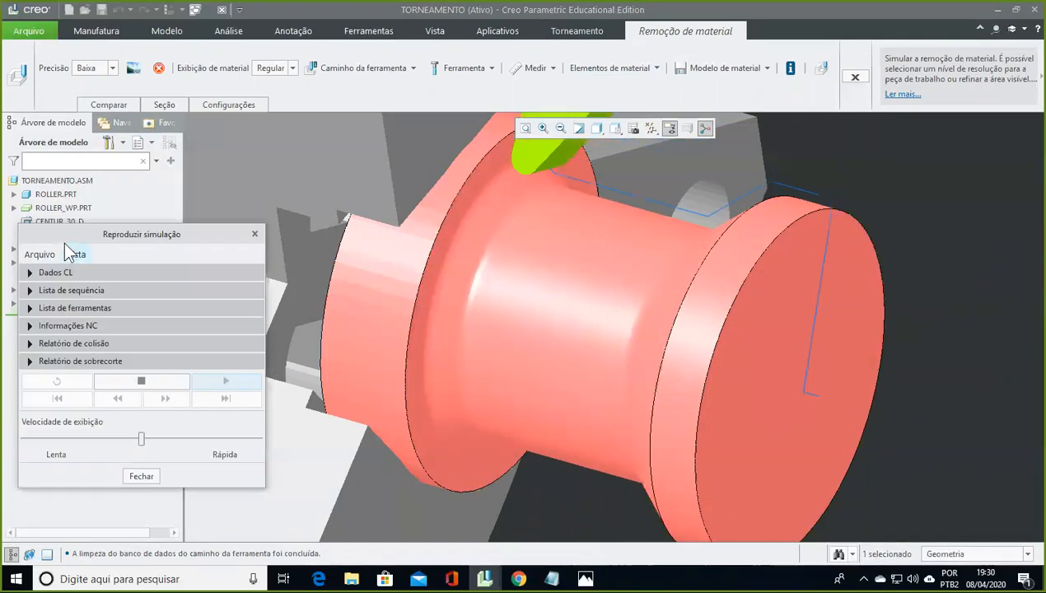
pyautogui.moveTo(63, 237); pyautogui.dragTo(73, 129)
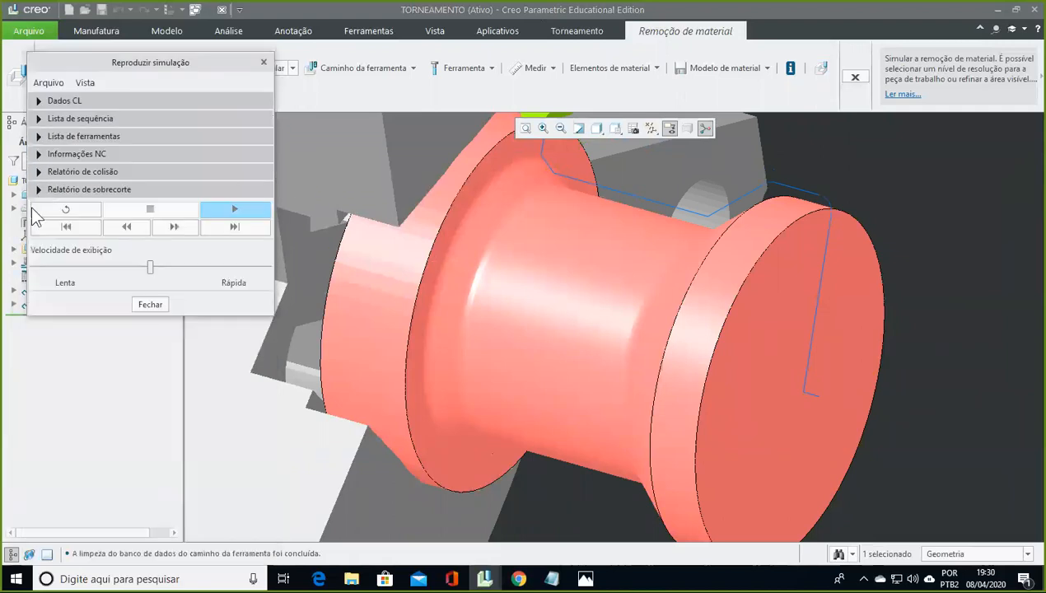
pyautogui.click(42, 172)
pyautogui.click(42, 171)
pyautogui.moveTo(52, 57); pyautogui.dragTo(241, 72)
# Step: Compare the simulated workpiece with the target part, then close the simulation and save the TORNEAMENTO assembly
pyautogui.click(105, 106)
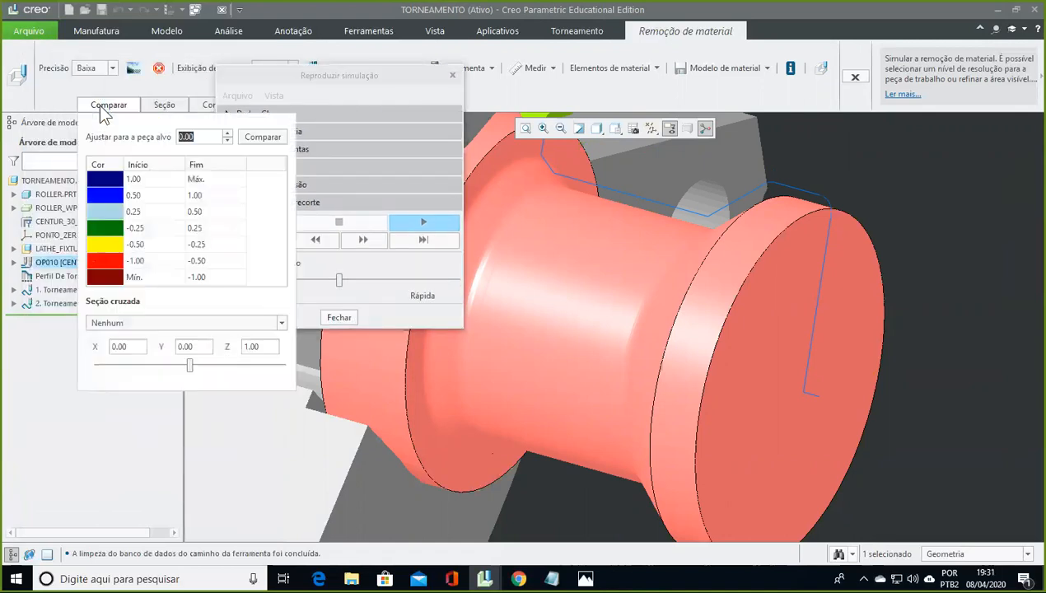
pyautogui.click(272, 137)
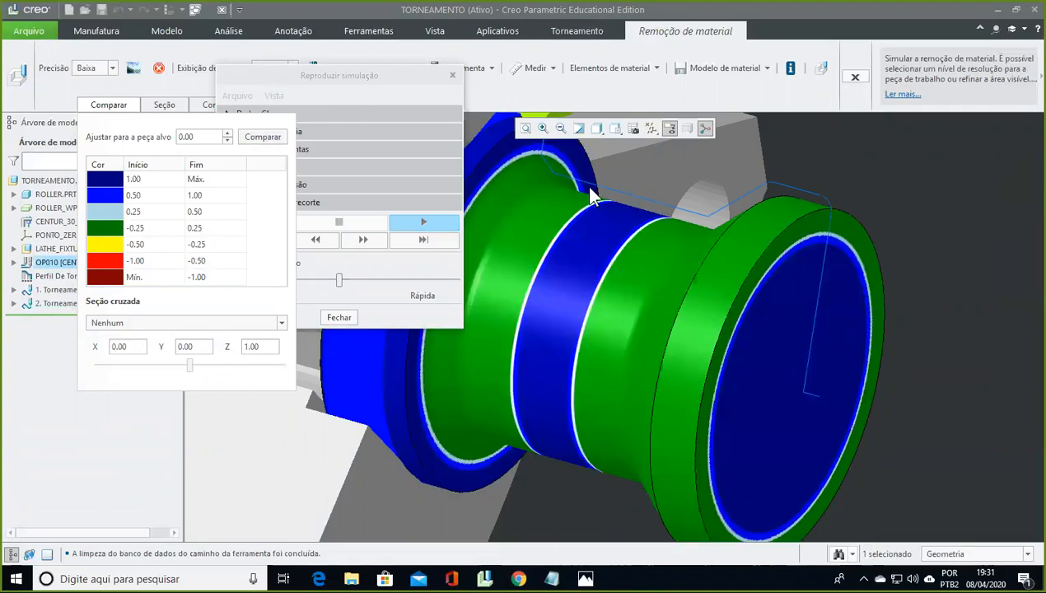
pyautogui.moveTo(342, 77); pyautogui.dragTo(872, 228)
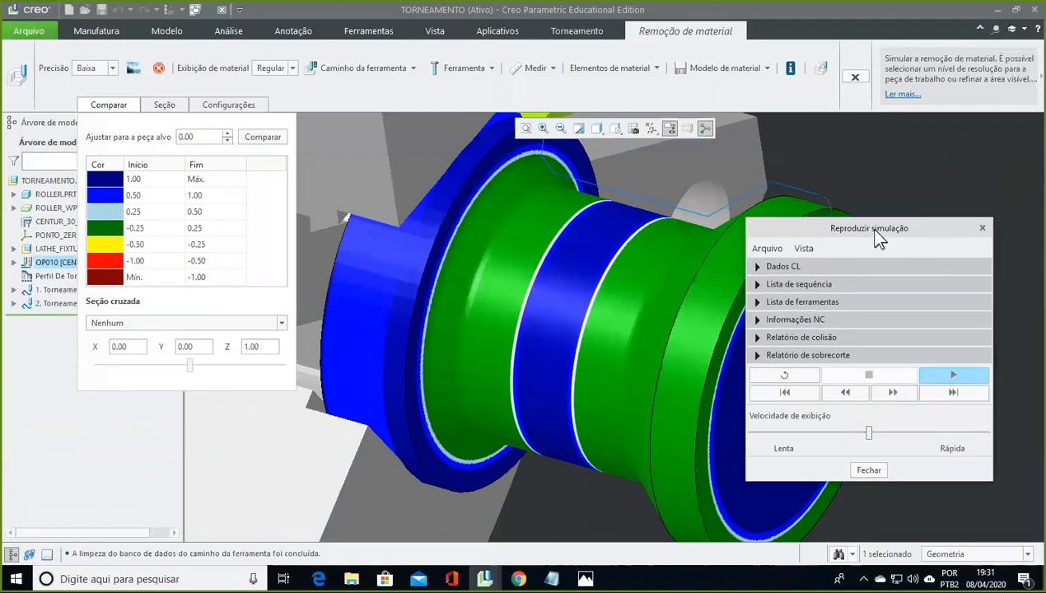
pyautogui.click(854, 74)
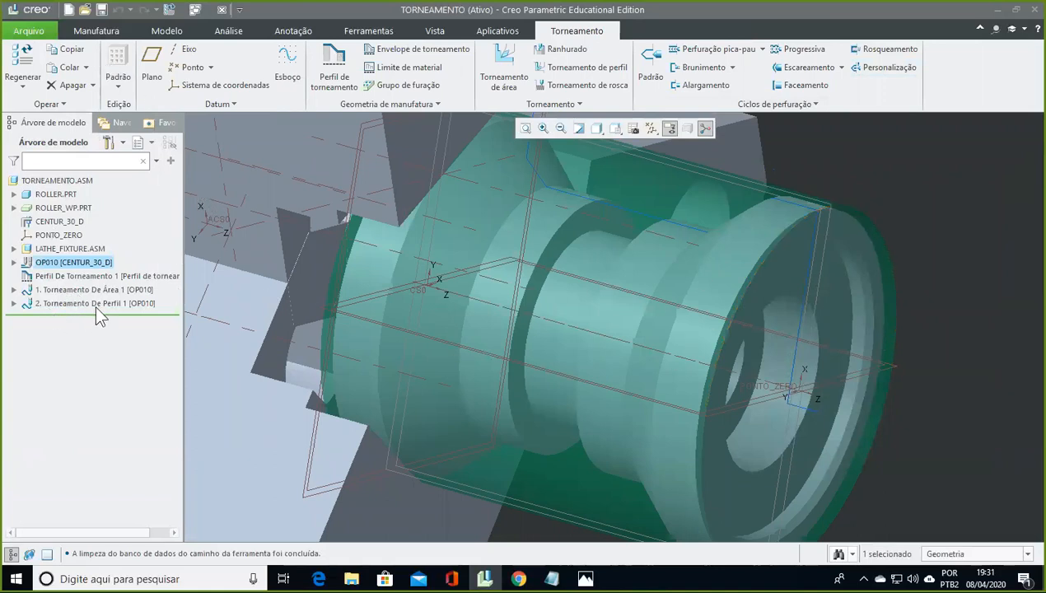
pyautogui.click(101, 10)
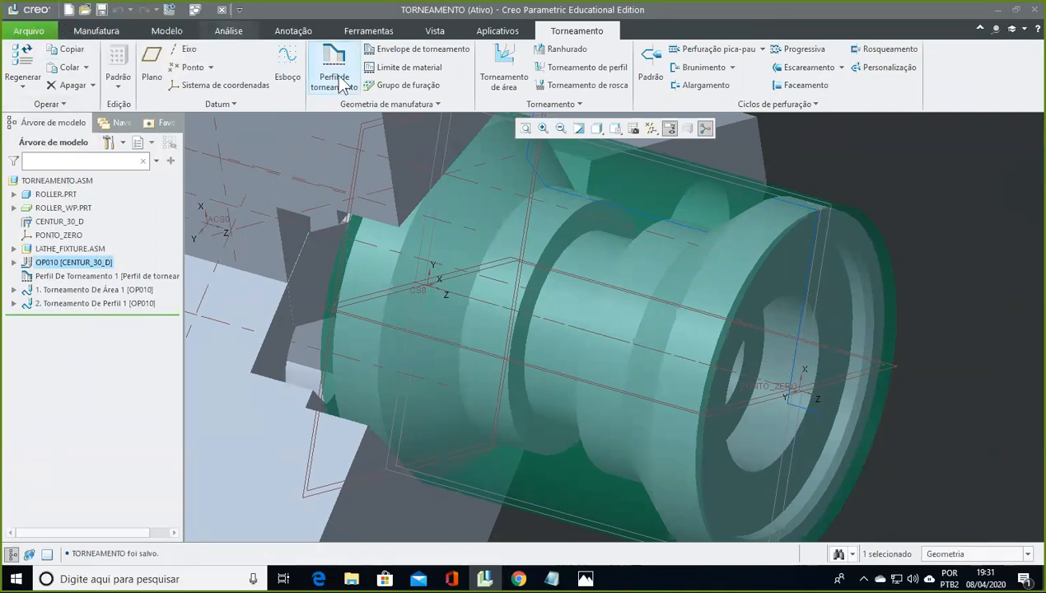